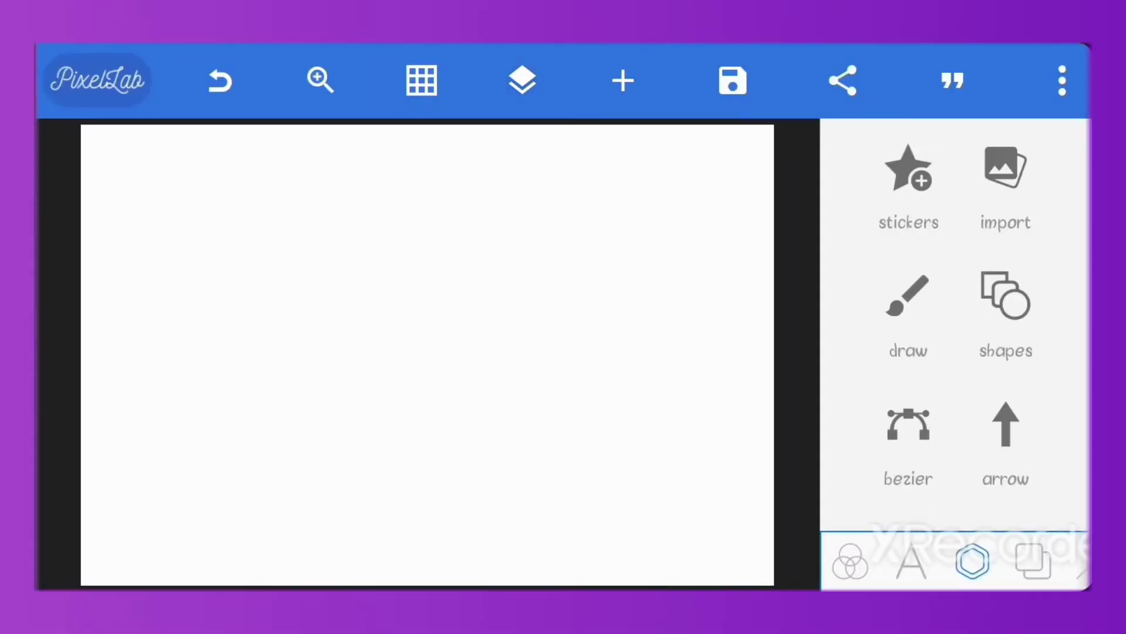
Set the background colour to the deep purple eyedropped from the palette's BG swatch.
left_click(1051, 383)
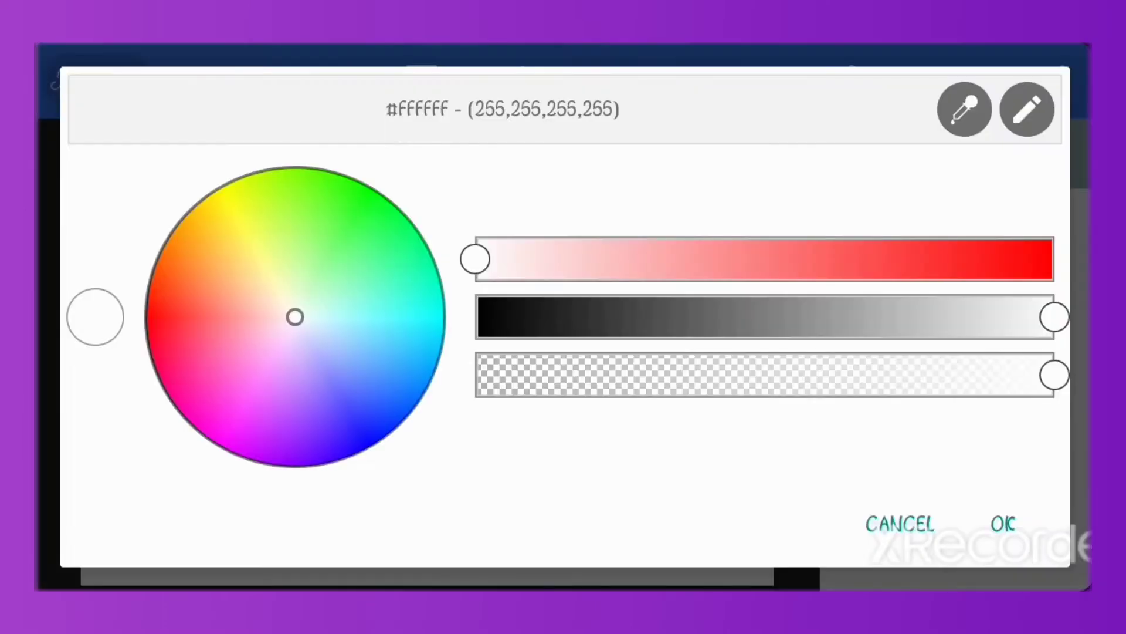
left_click(963, 108)
left_click_drag(608, 349, 479, 256)
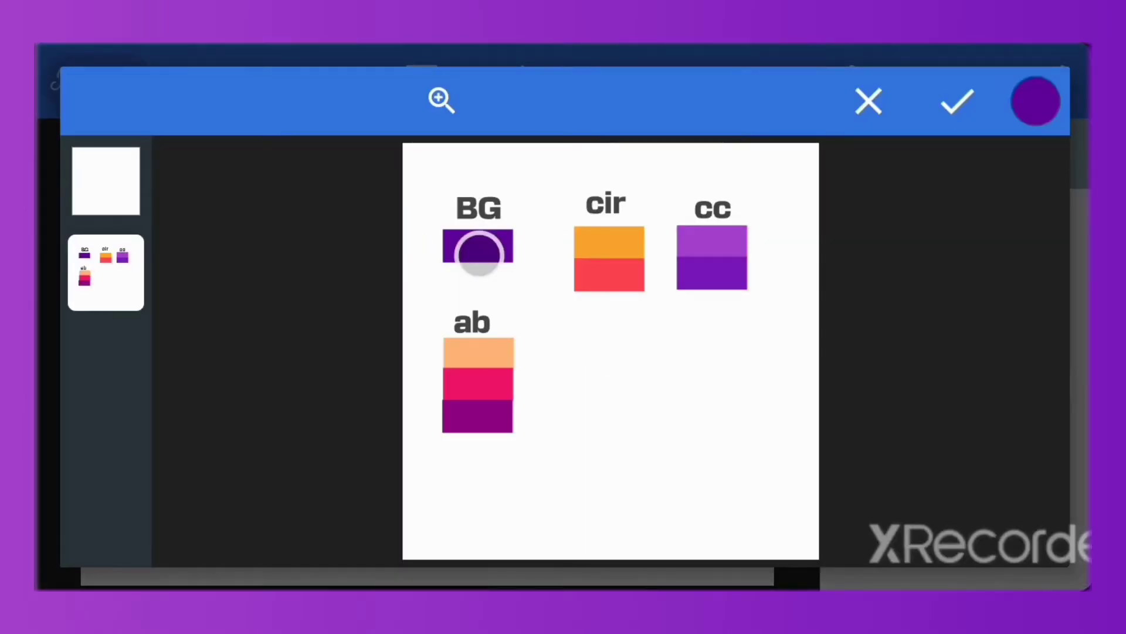
left_click(957, 102)
left_click(887, 153)
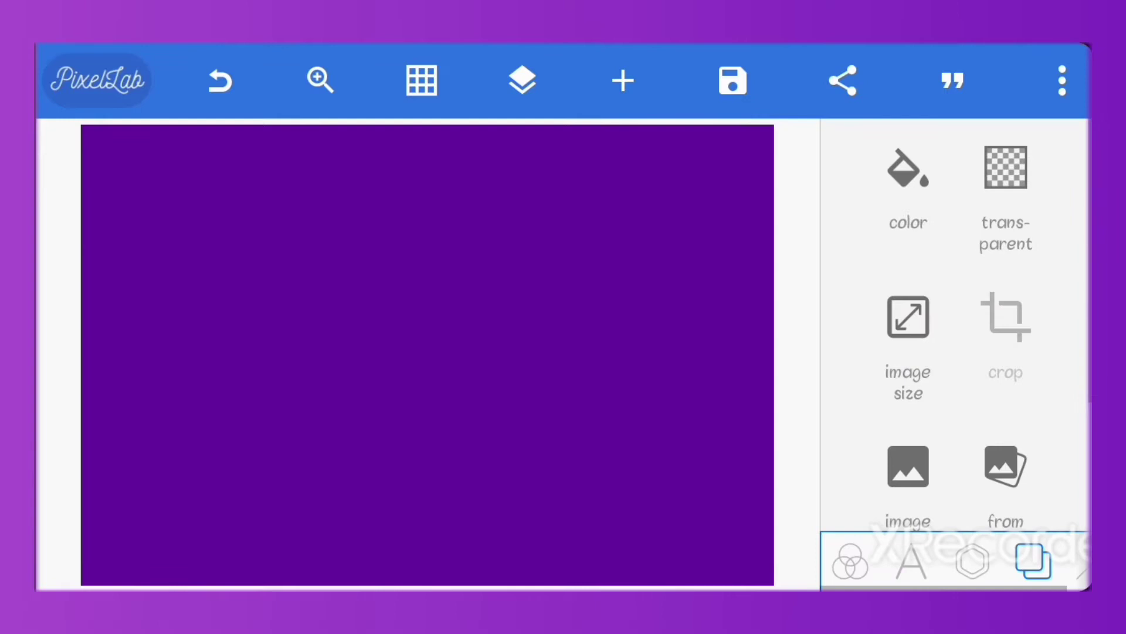
Add a white shape, turn it into a circle and give it a gradient fill.
left_click(973, 561)
left_click(1006, 298)
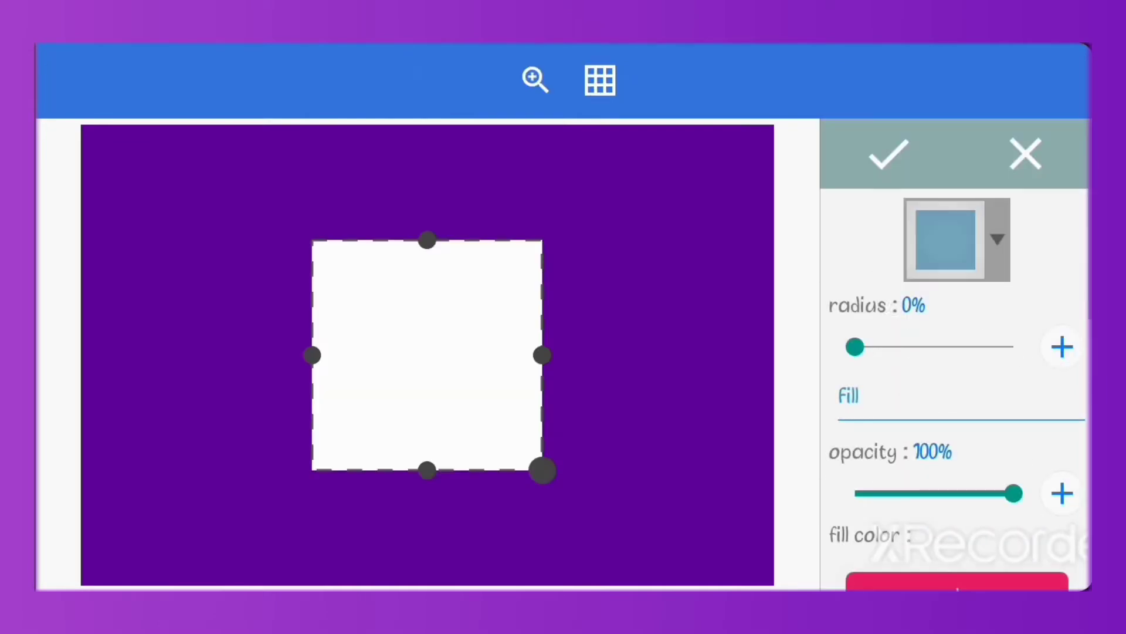
left_click(957, 239)
left_click(500, 150)
scroll(957, 411, "down", 2)
left_click(957, 434)
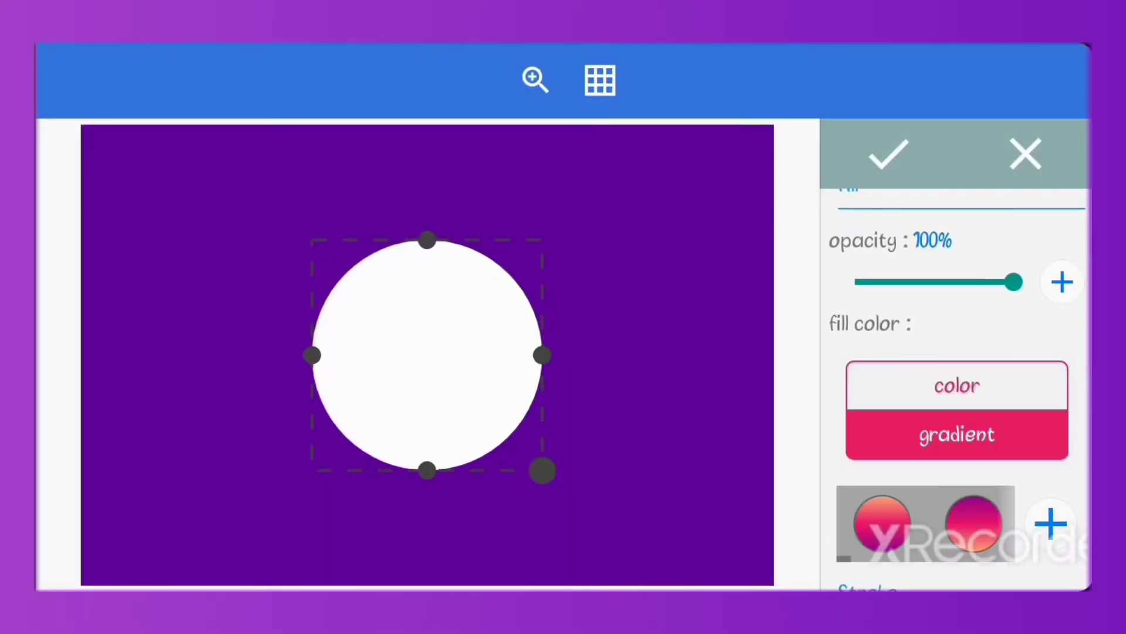
left_click(1051, 522)
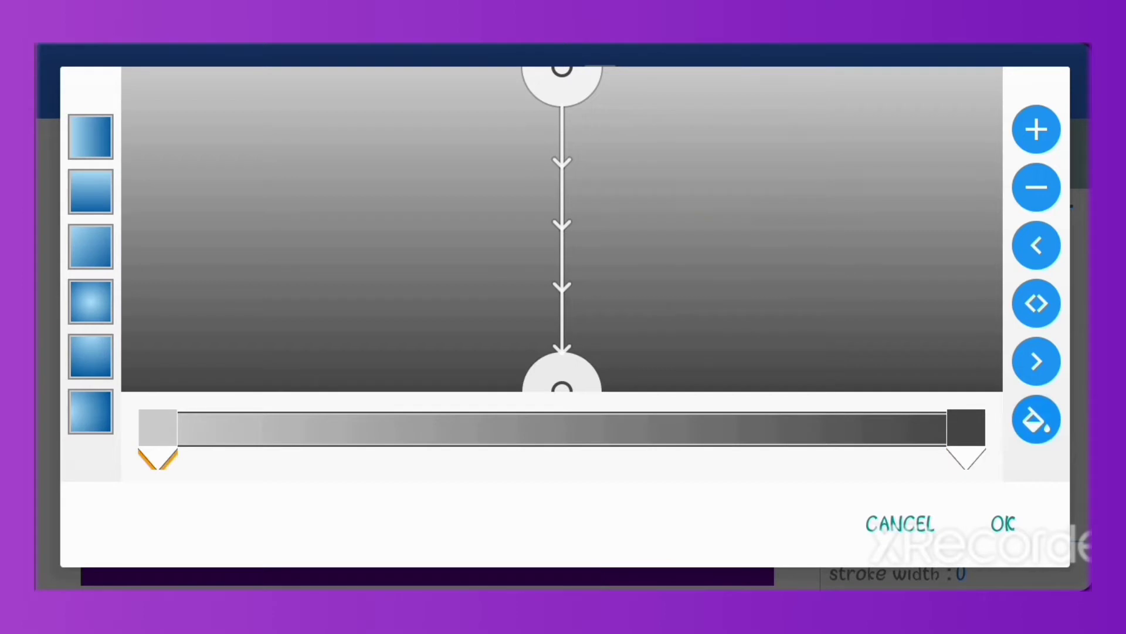
Set the first gradient stop to orange sampled from the palette's cir swatch.
left_click(158, 427)
left_click(963, 108)
left_click(106, 272)
left_click(613, 239)
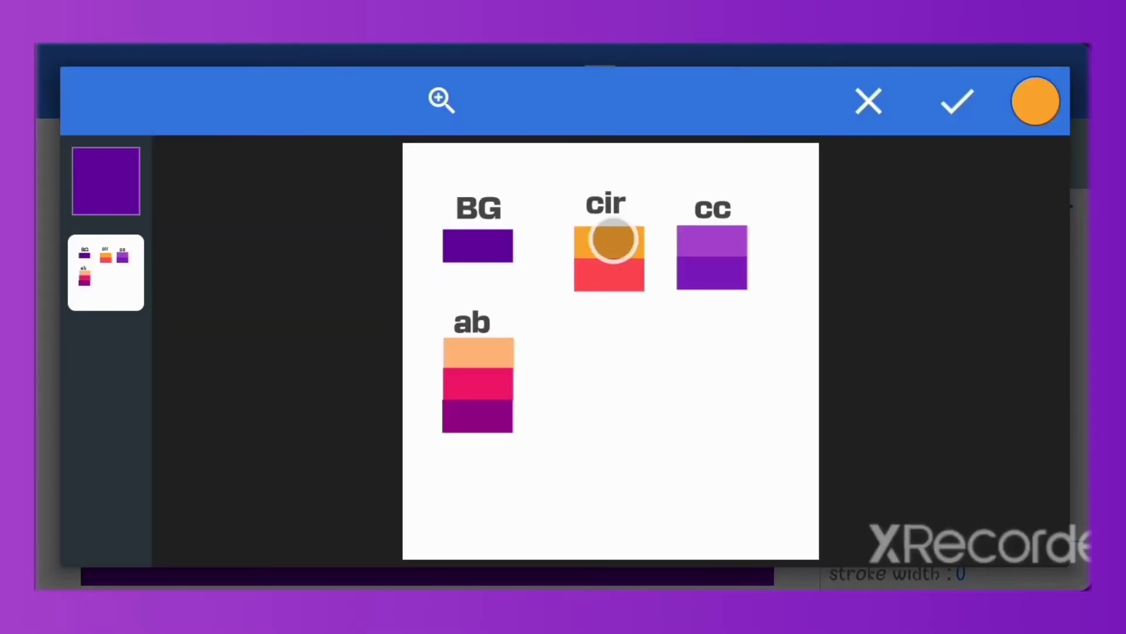
left_click(957, 101)
left_click(1004, 522)
Set the end stop to red from the cir swatch and apply the gradient.
left_click(966, 427)
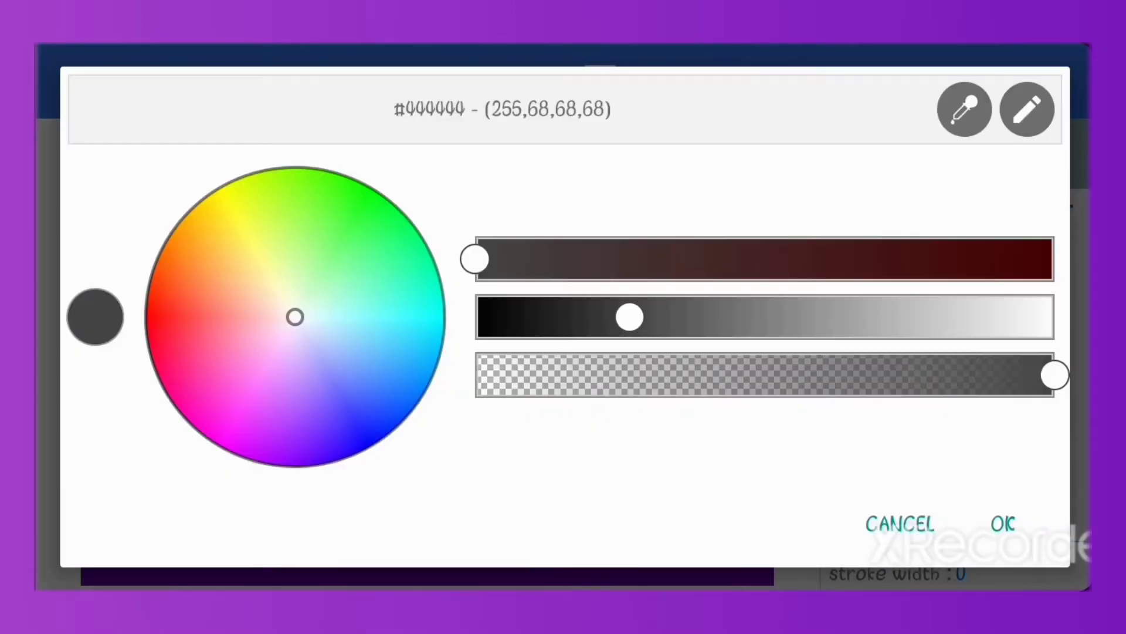
left_click(957, 108)
left_click(106, 272)
left_click(604, 278)
left_click(957, 101)
left_click(1003, 523)
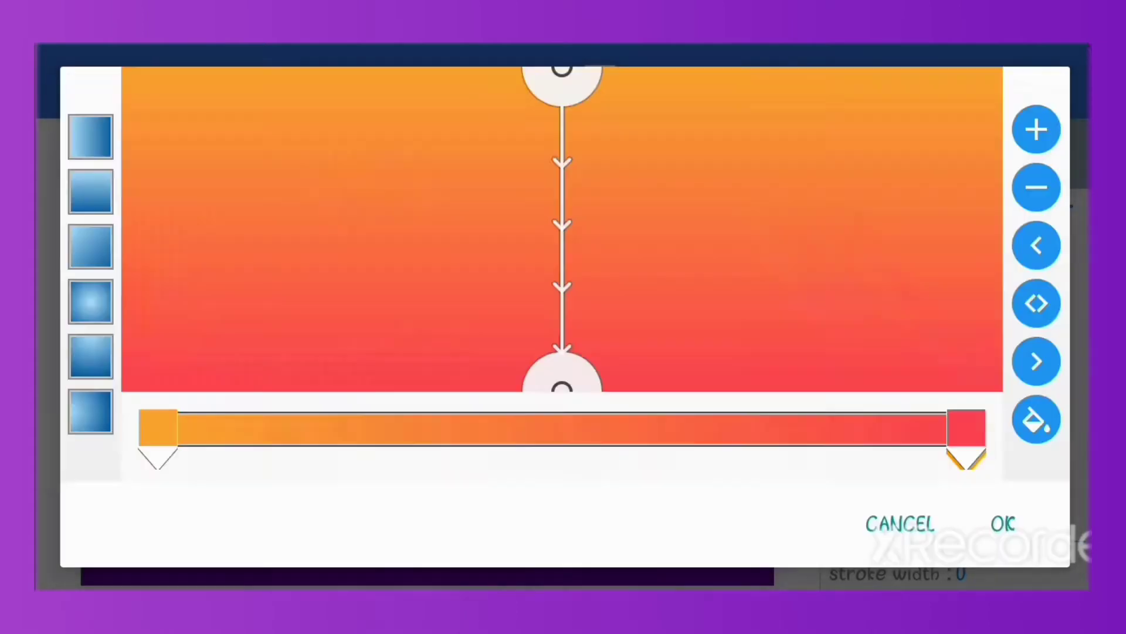
left_click(1004, 523)
left_click(890, 153)
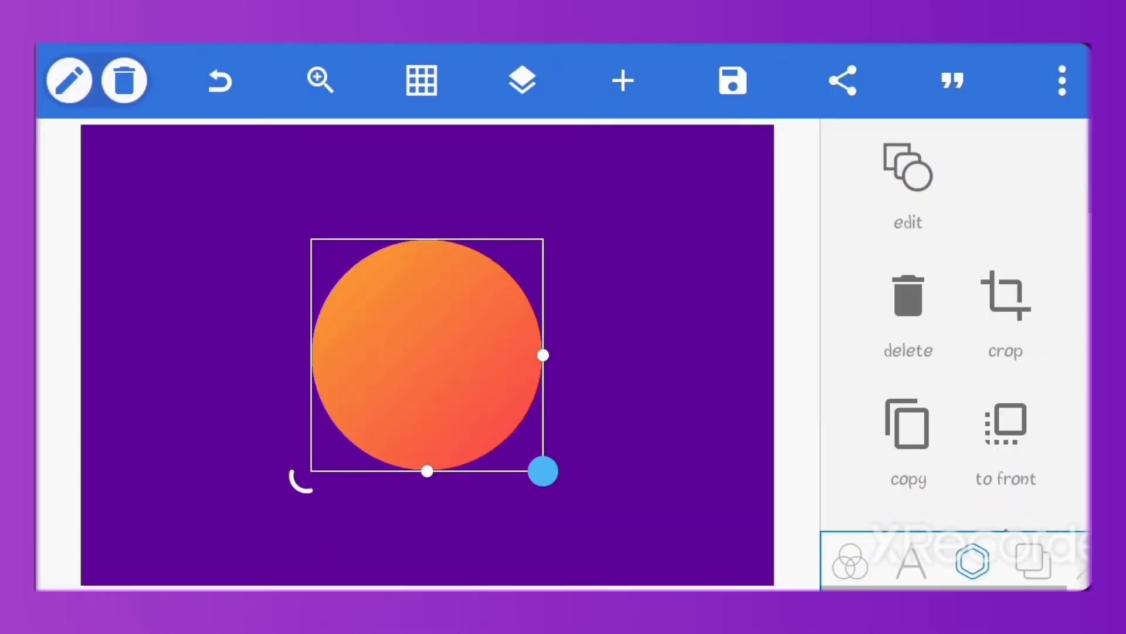
Shrink the gradient circle and move it below and right of centre.
left_click_drag(544, 470, 400, 326)
left_click_drag(356, 283, 469, 422)
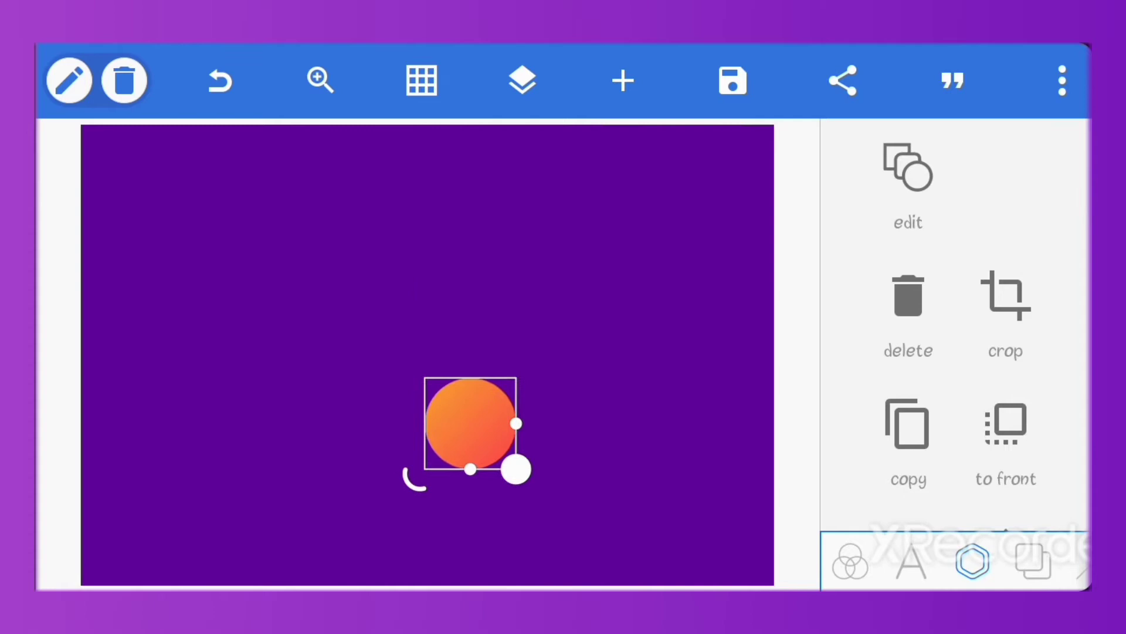
left_click_drag(516, 469, 546, 491)
left_click(908, 167)
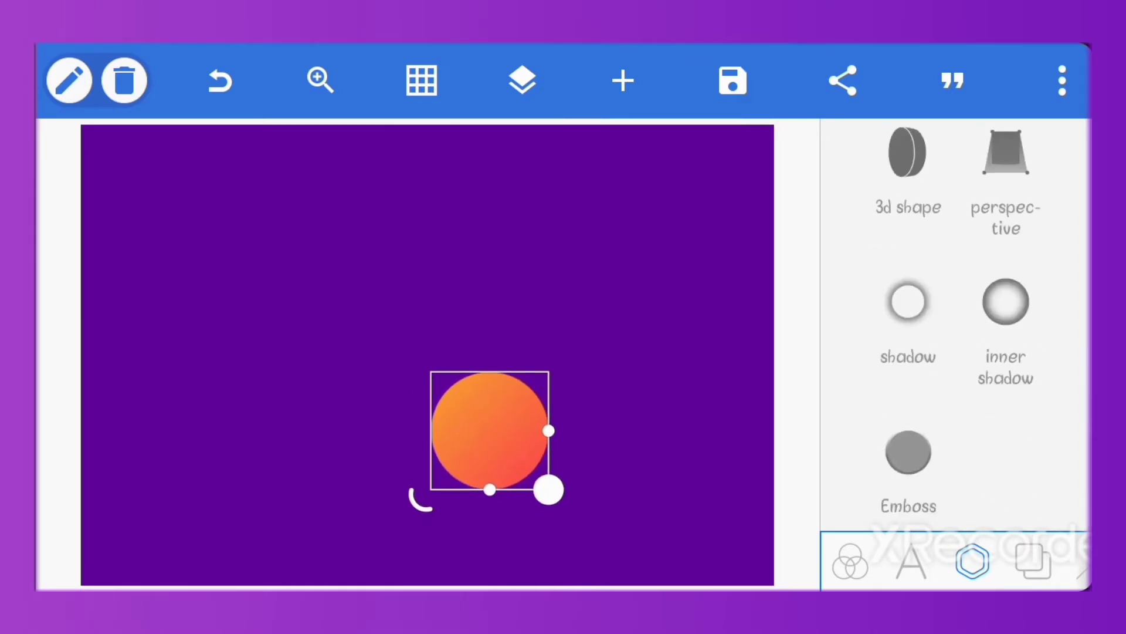
key("Escape")
left_click_drag(490, 430, 519, 486)
Add a triangle shape and narrow it into a tall spike.
left_click(1005, 296)
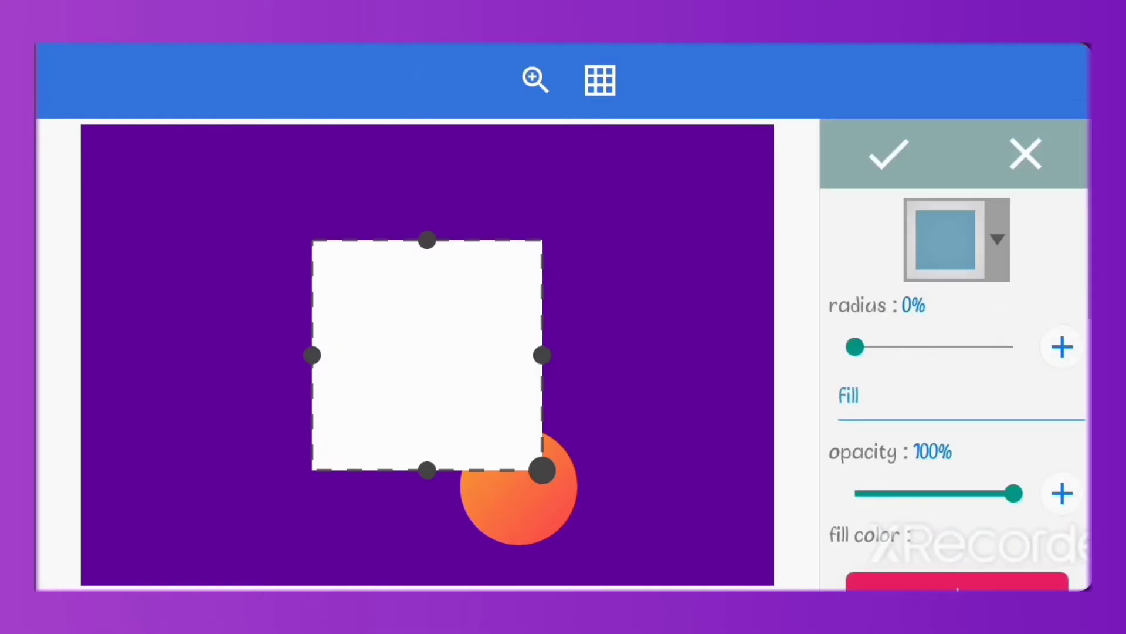
left_click(956, 238)
left_click(382, 269)
left_click_drag(558, 403, 456, 403)
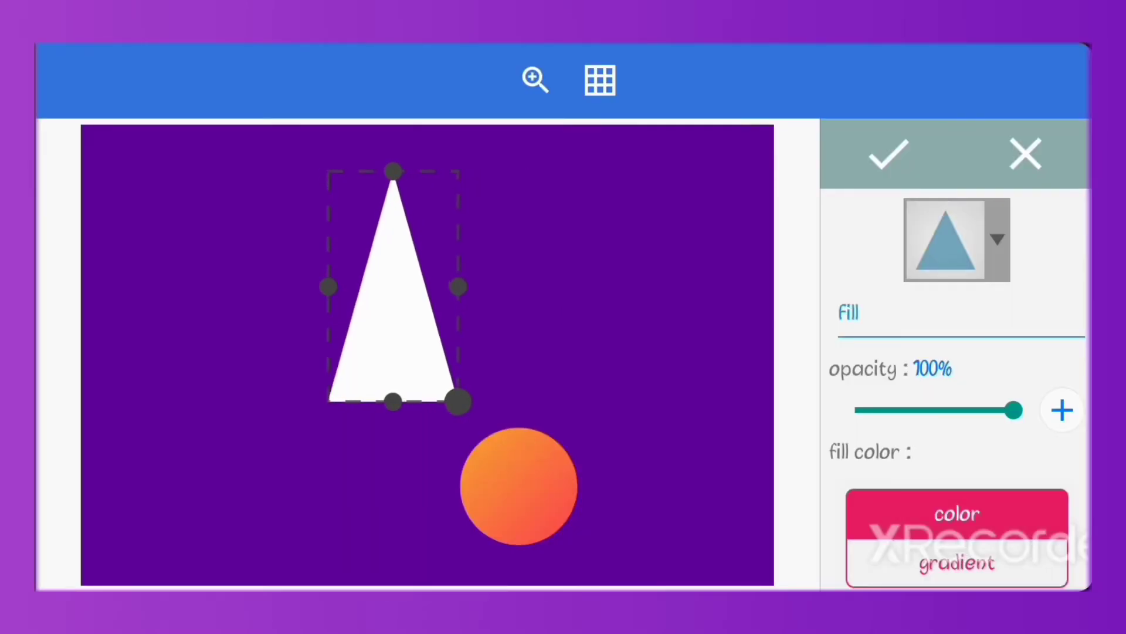
left_click(889, 154)
Add a circle, squash it into a flat ellipse and place it at the triangle's base.
left_click(646, 293)
left_click(1003, 296)
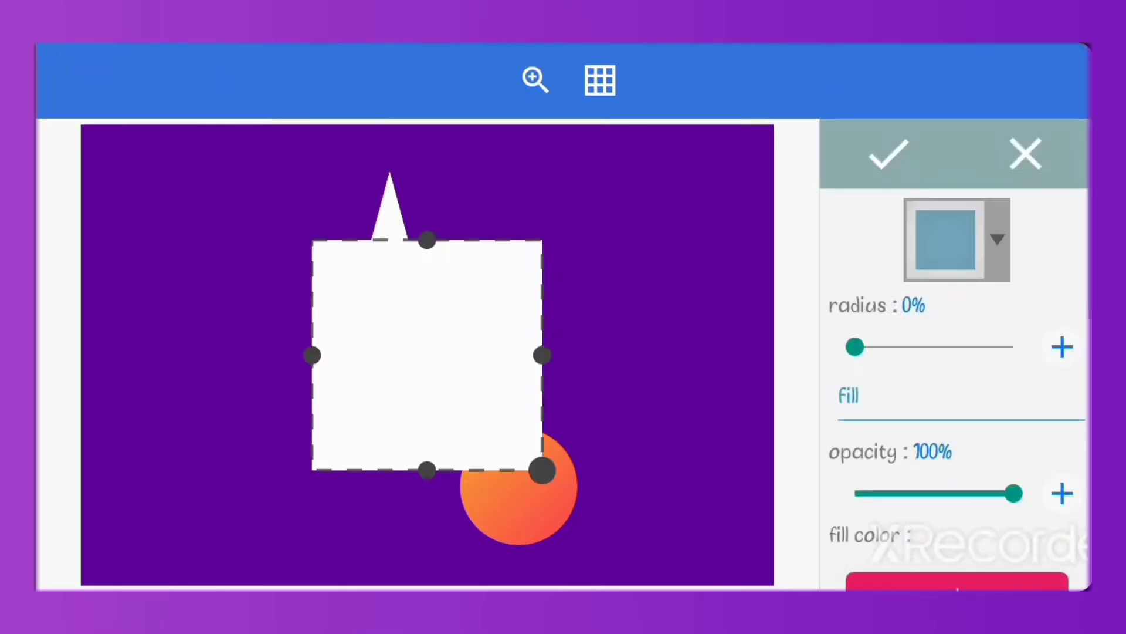
left_click(956, 238)
left_click(503, 150)
left_click_drag(542, 469, 540, 337)
mouse_move(426, 288)
left_mouse_down()
mouse_move(437, 424)
mouse_move(442, 413)
left_mouse_up()
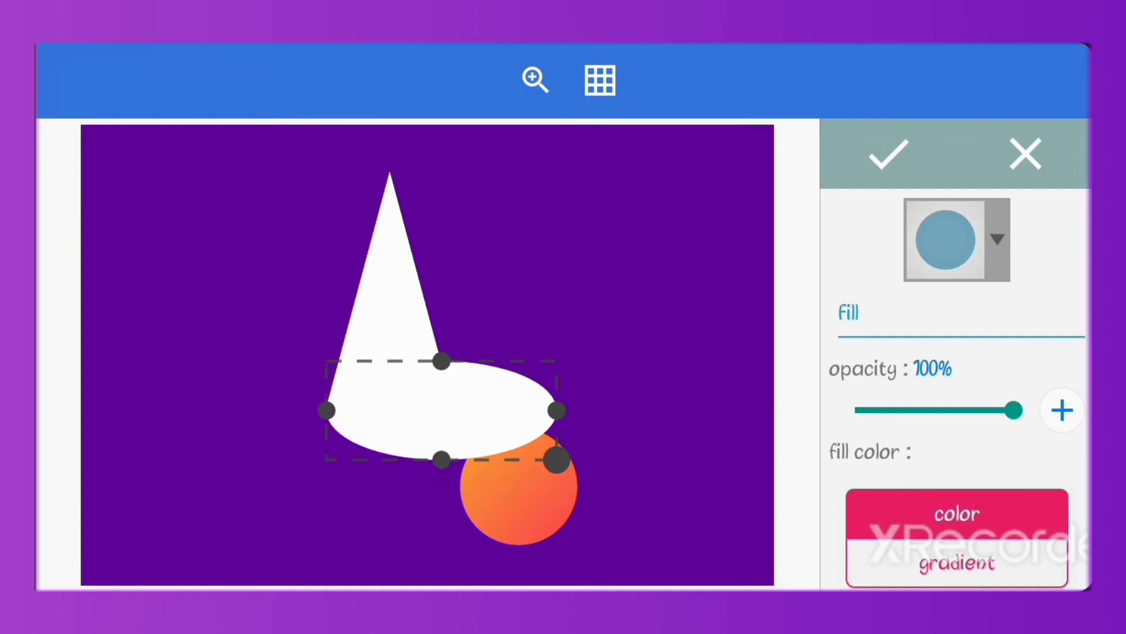
left_click_drag(557, 459, 450, 460)
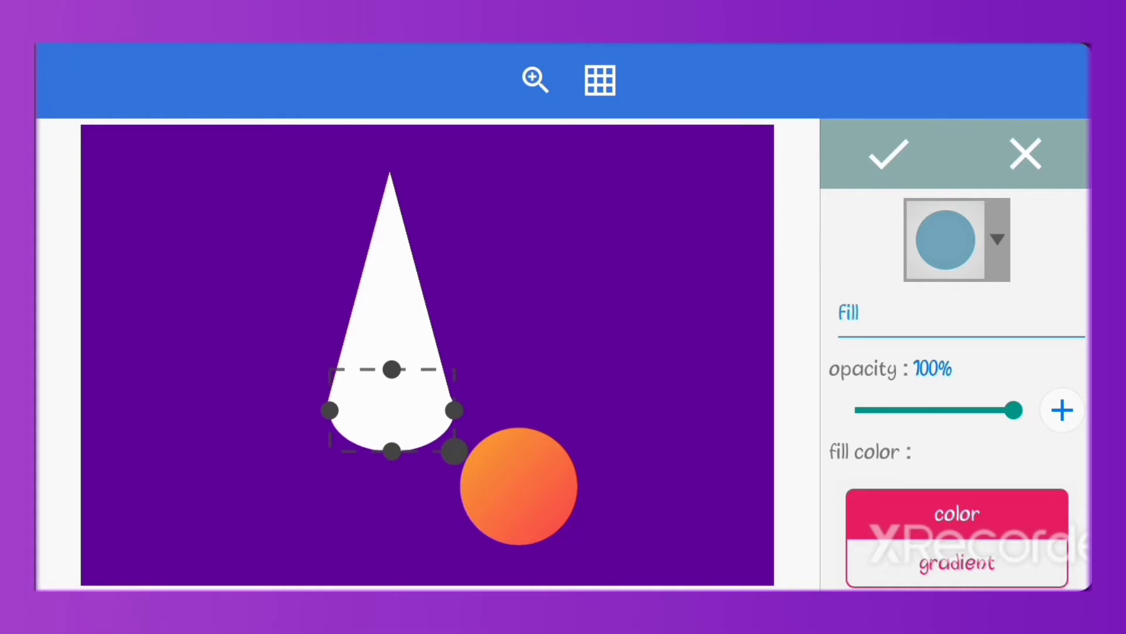
left_click(889, 154)
Nudge the ellipse slightly left with the Position controls.
scroll(956, 352, "down", 3)
left_click(1006, 375)
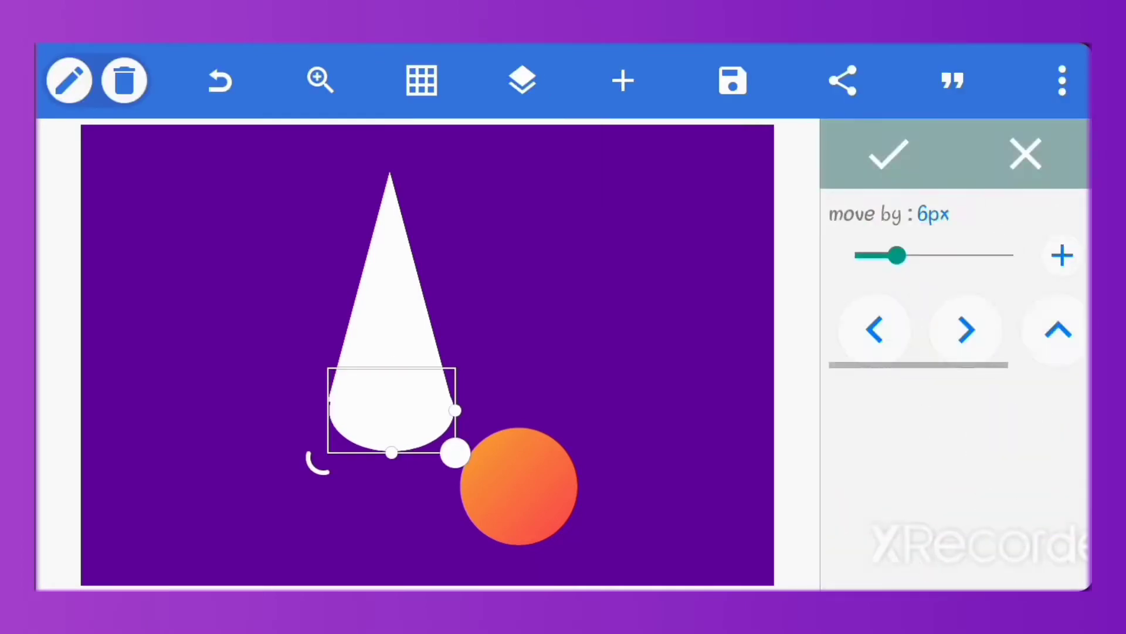
left_click(875, 330)
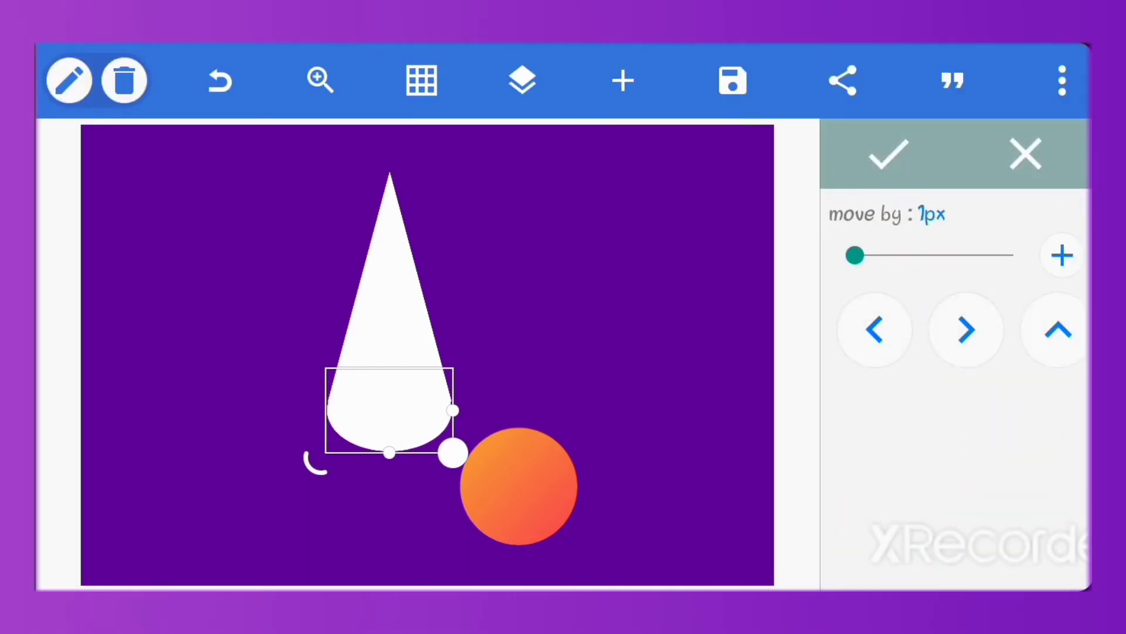
left_click(889, 154)
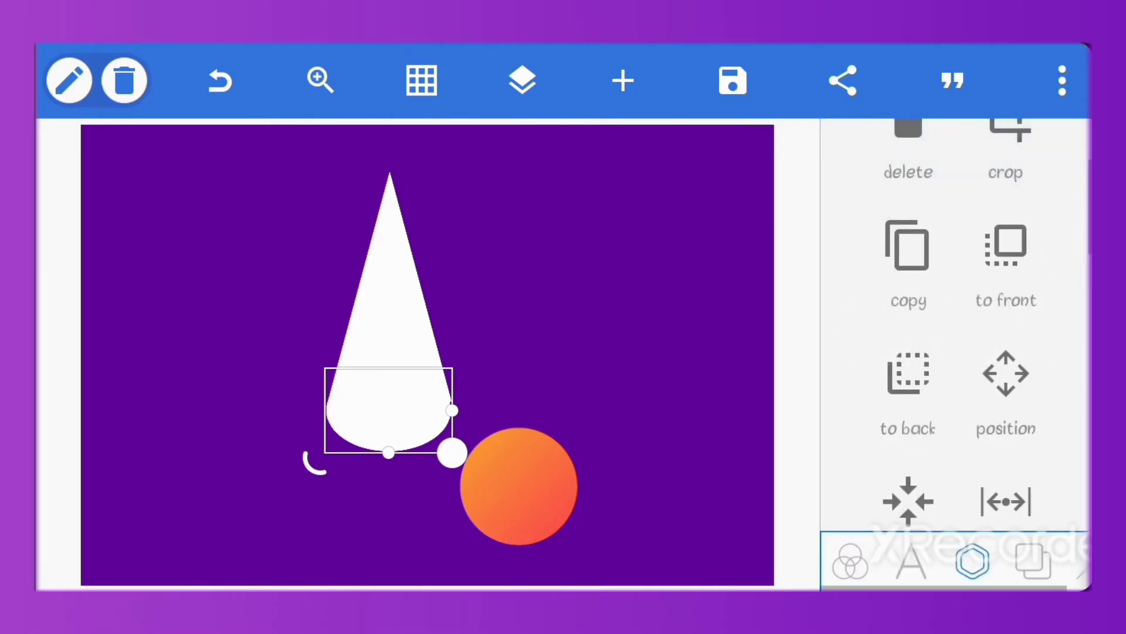
scroll(956, 352, "up", 2)
Recheck the ellipse's shape settings and position controls, then deselect it.
left_click(906, 166)
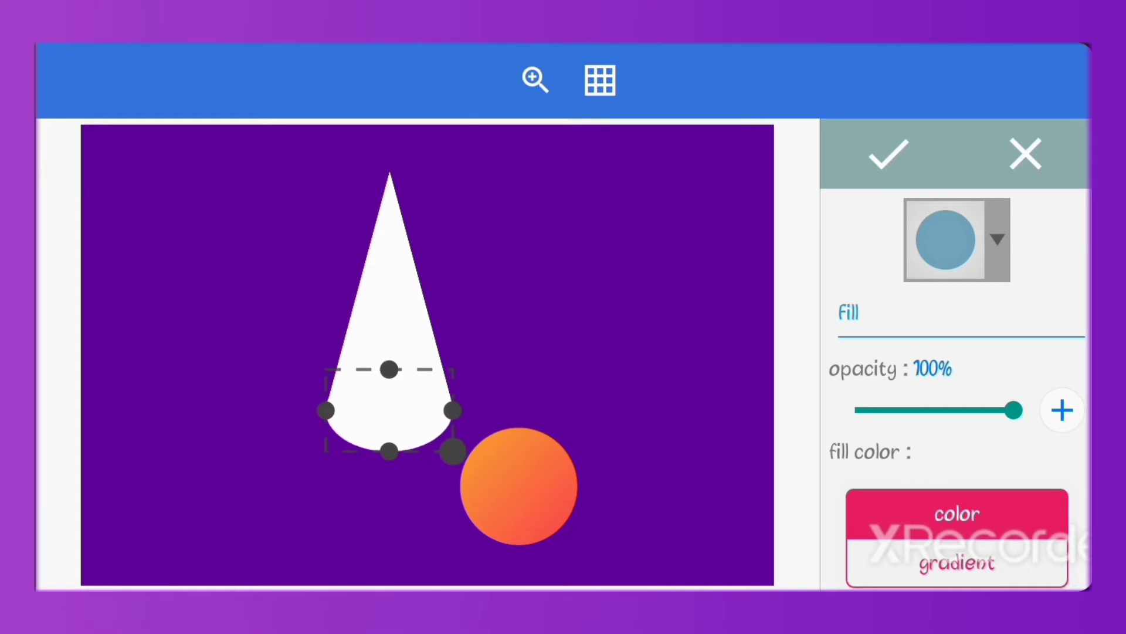
left_click(889, 154)
left_click(587, 264)
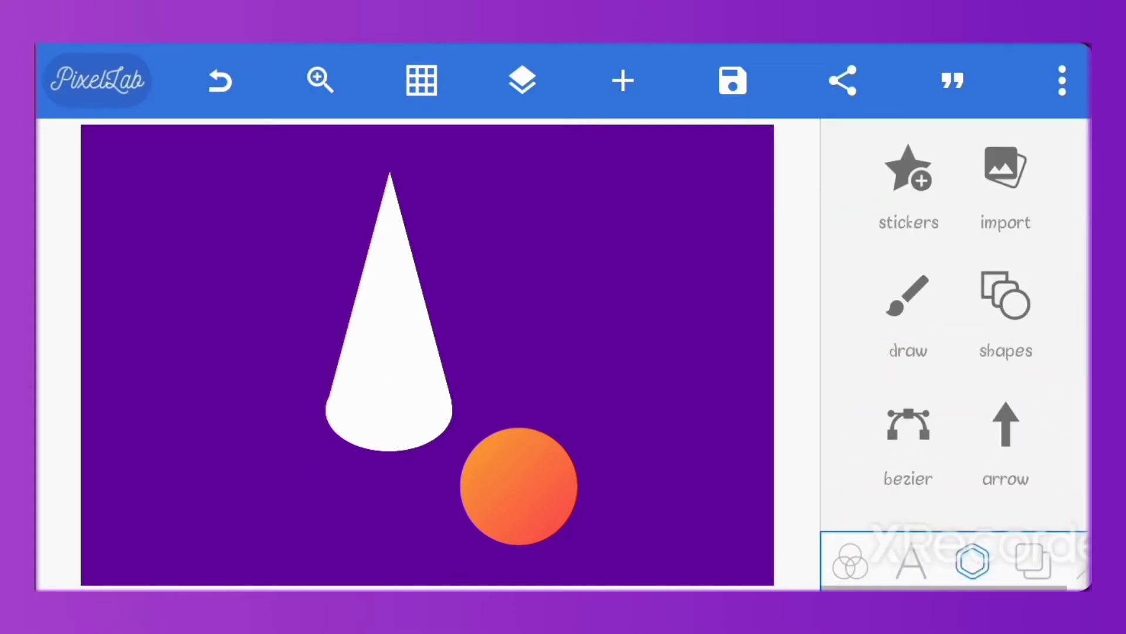
left_click(389, 411)
scroll(956, 353, "down", 2)
left_click(1005, 352)
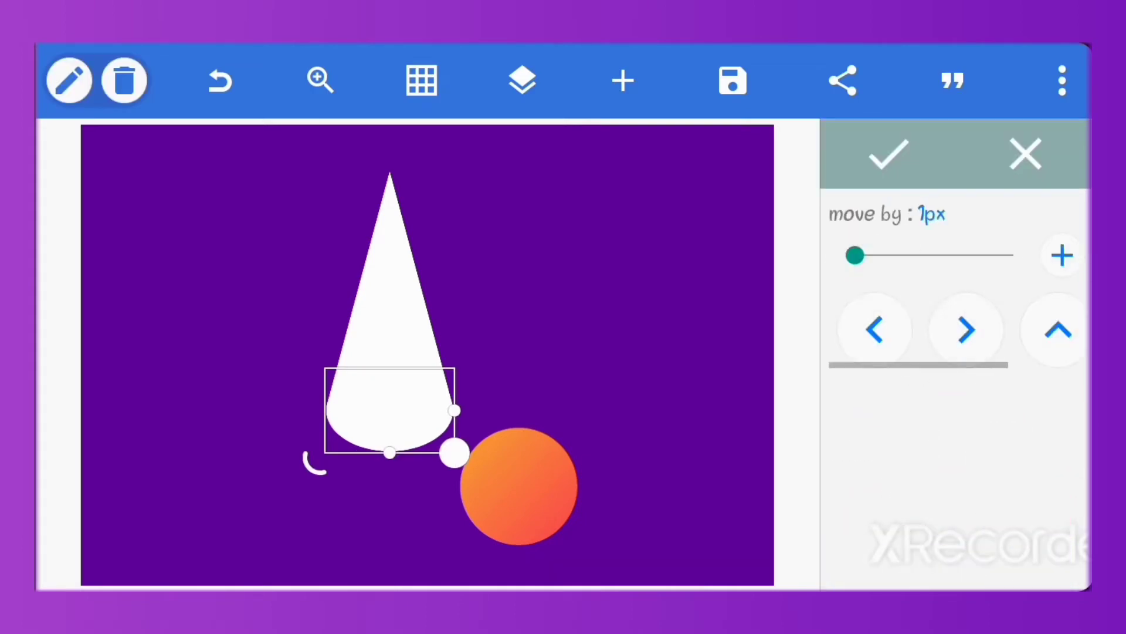
left_click(889, 154)
left_click(587, 264)
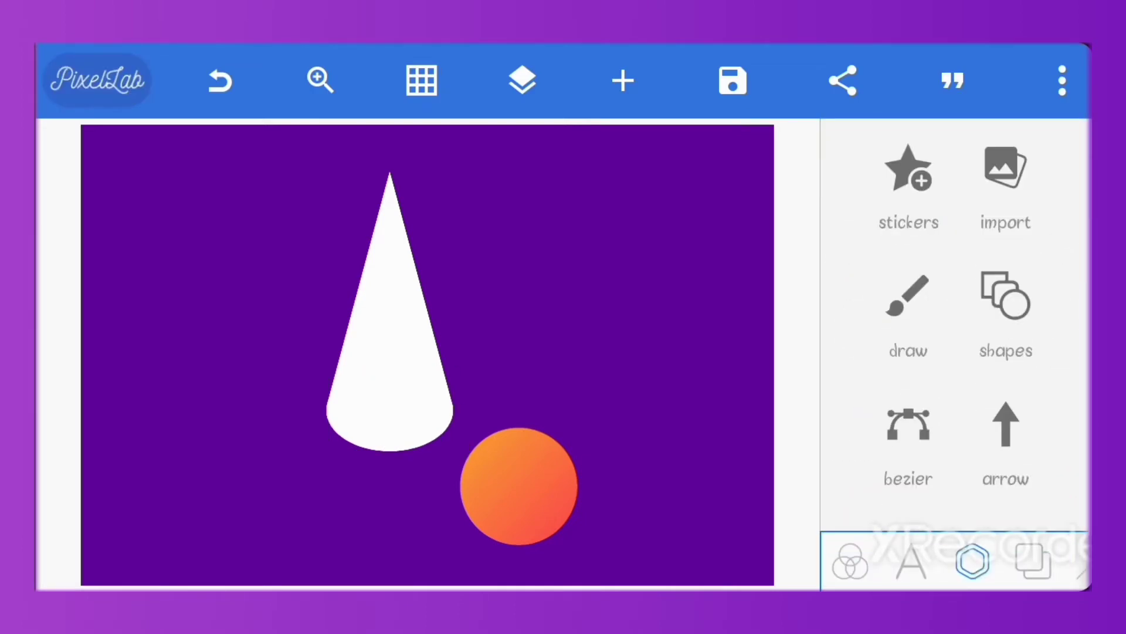
Turn on a gradient colour overlay for the cone's triangle.
left_click(389, 293)
scroll(956, 352, "down", 2)
left_click(908, 473)
left_click(1015, 228)
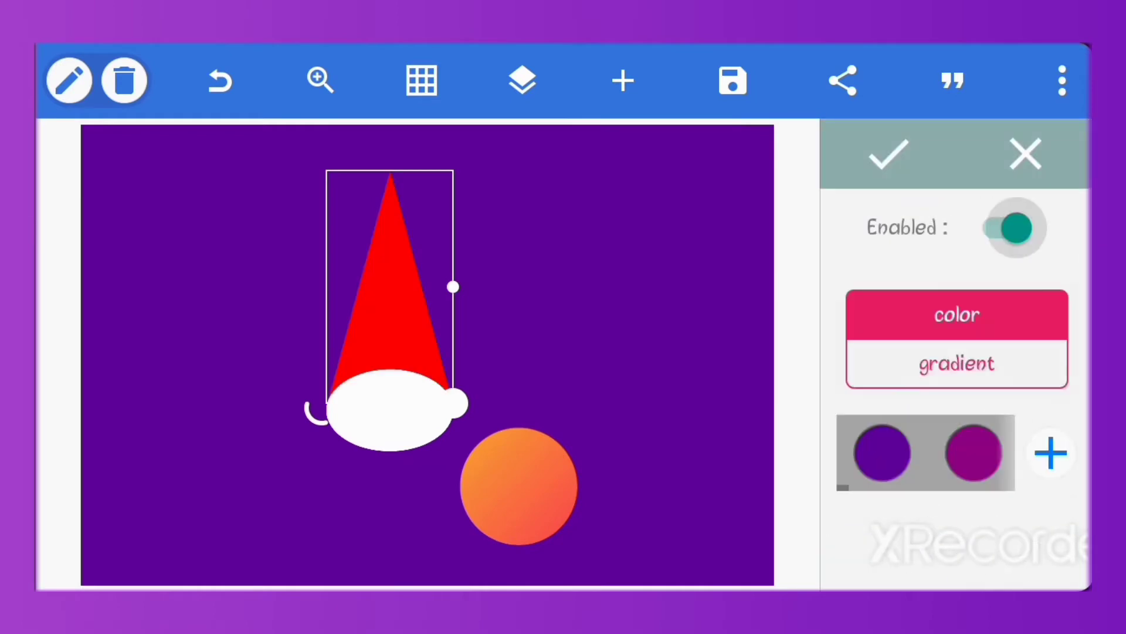
left_click(956, 364)
left_click(925, 452)
Set the triangle's gradient stops to purples from the cc swatch, horizontal direction.
left_click(966, 427)
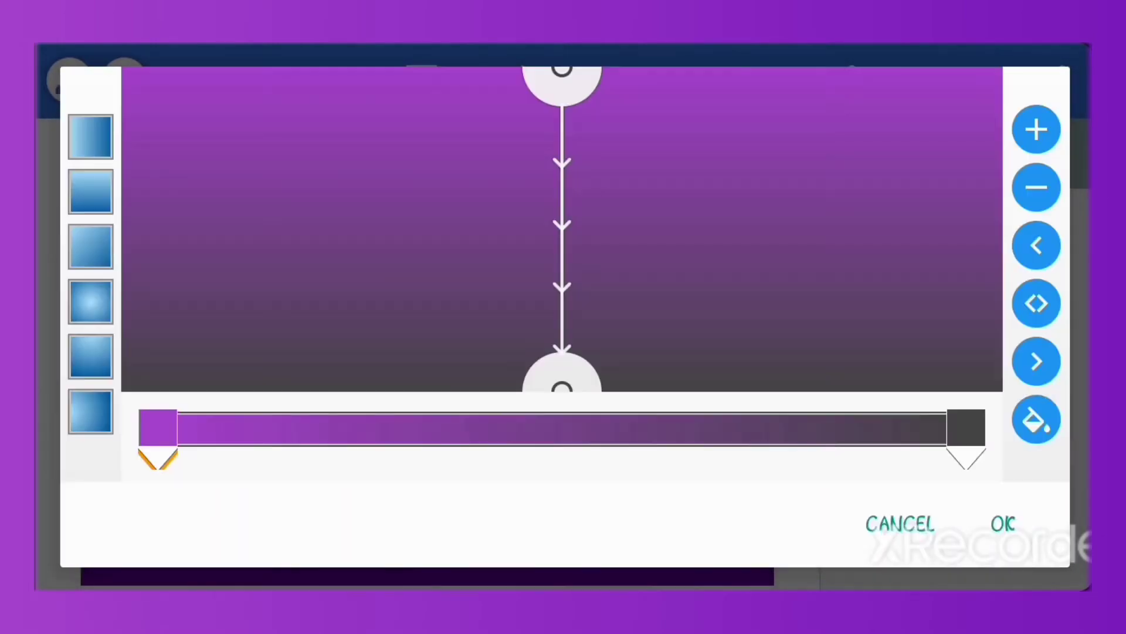
left_click(967, 427)
left_click(960, 108)
left_click(106, 272)
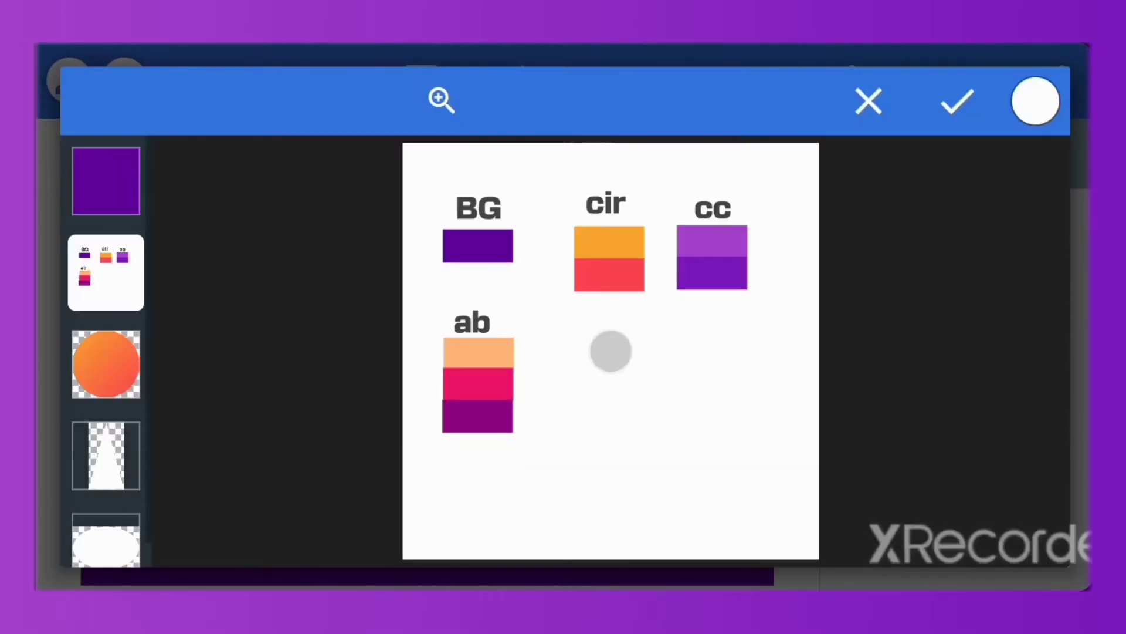
left_click(722, 282)
left_click(957, 101)
left_click(1003, 523)
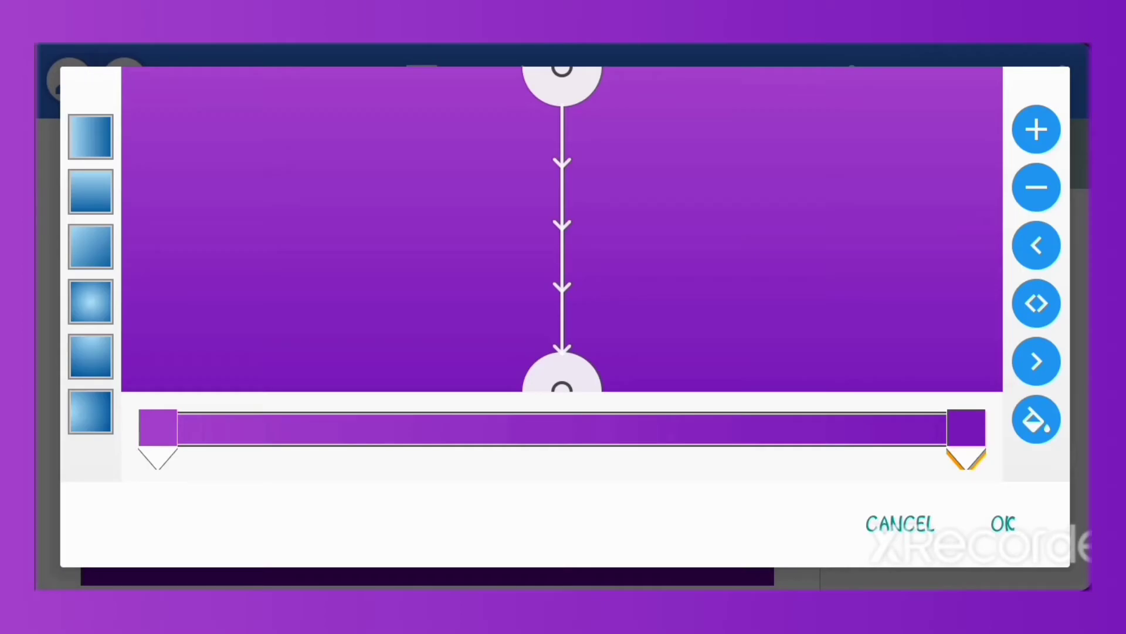
left_click(1037, 245)
left_click(1004, 522)
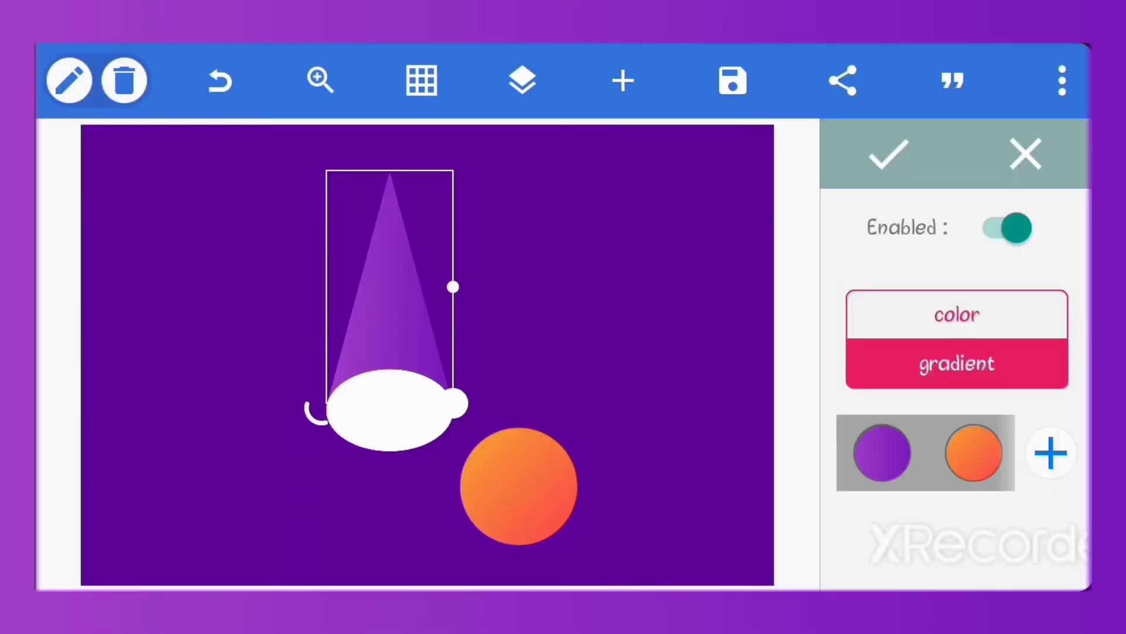
Review the gradient stops and confirm the triangle's purple gradient.
left_click(926, 452)
left_click(156, 456)
left_click(1001, 523)
left_click(889, 154)
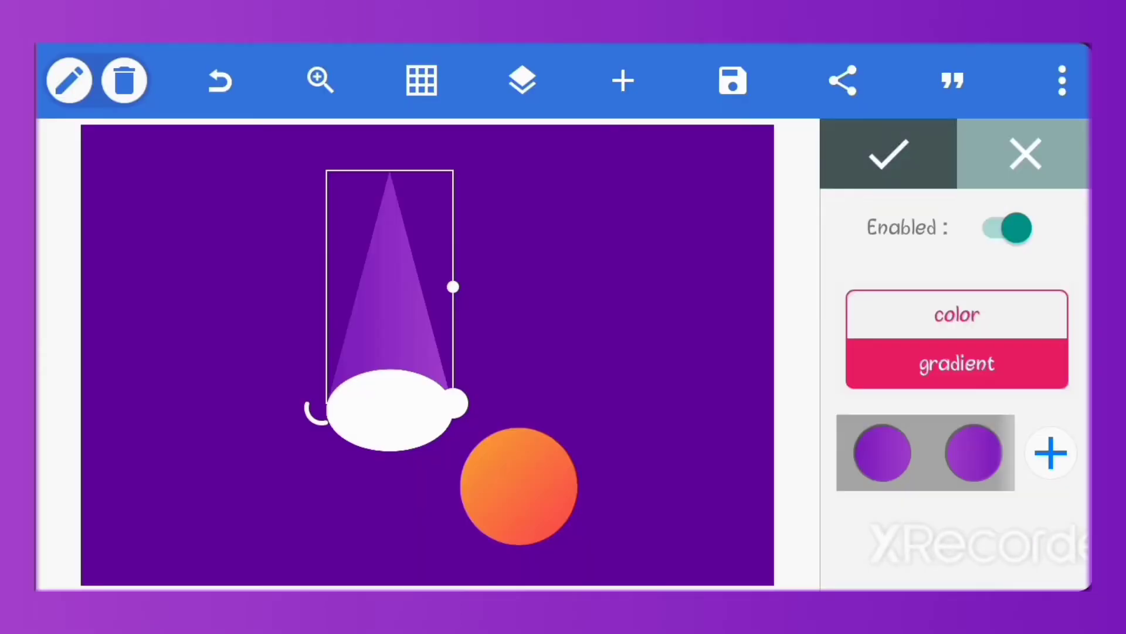
Give the white base ellipse a gradient colour overlay.
left_click(389, 409)
left_click(908, 349)
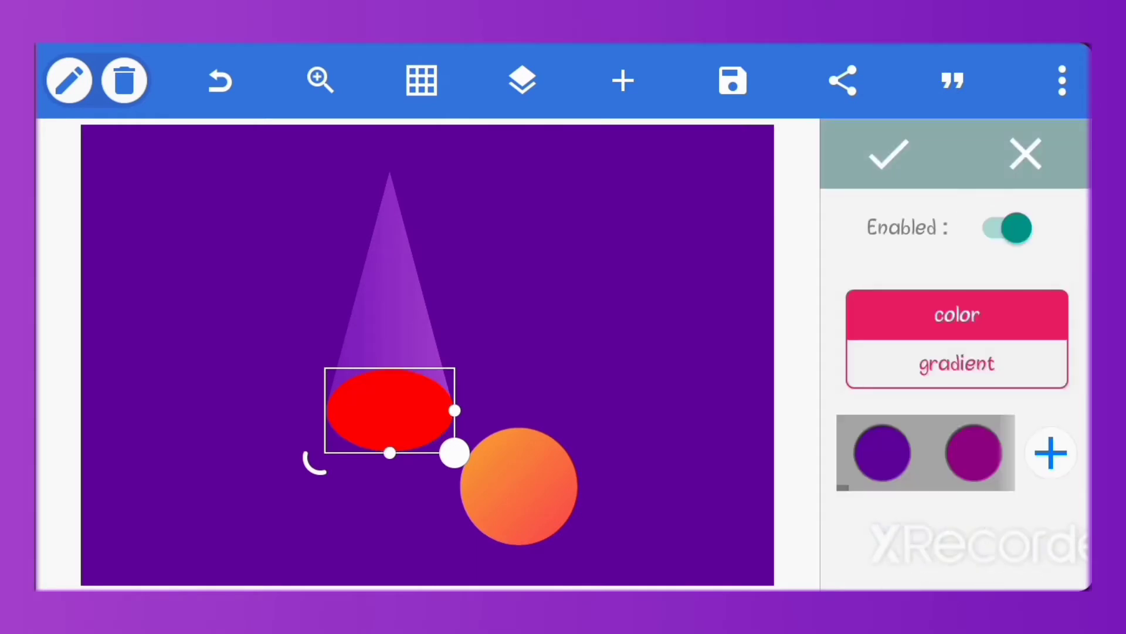
left_click(957, 364)
left_click(889, 154)
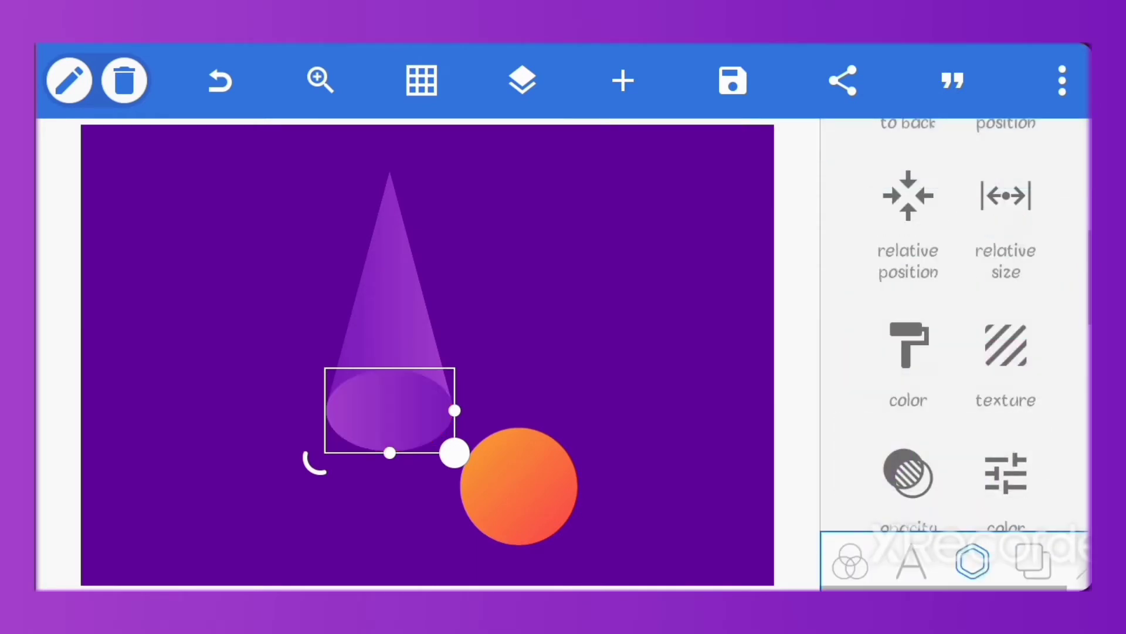
Enable a shadow effect on the base ellipse with a 19° light angle.
left_click(587, 264)
left_click(390, 410)
scroll(957, 352, "down", 10)
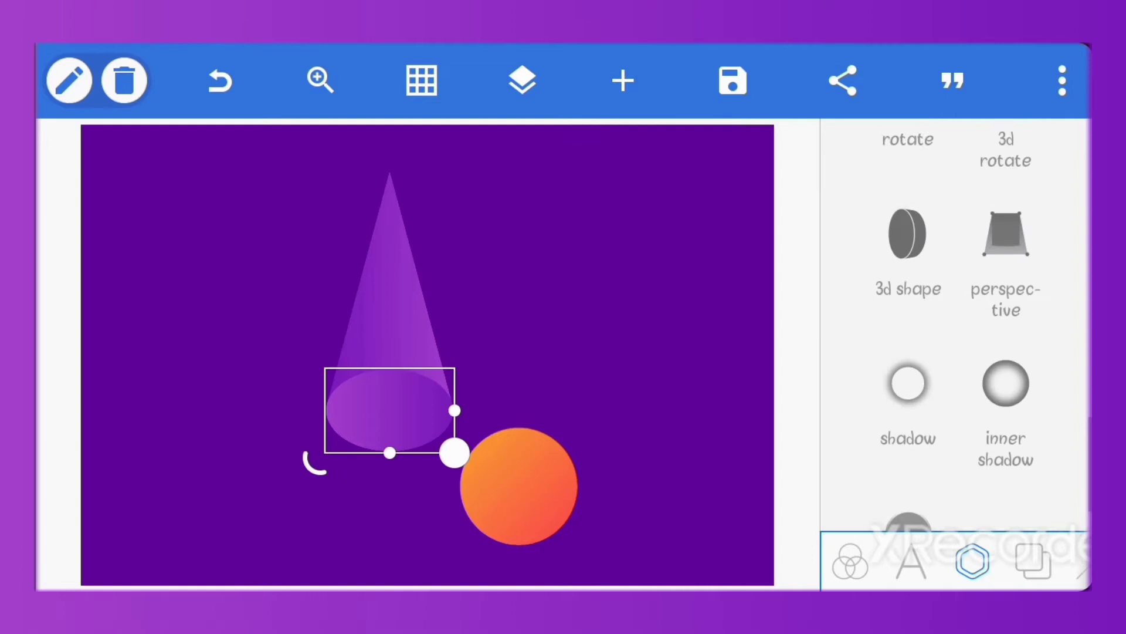
left_click(908, 411)
left_click(1007, 227)
left_click_drag(957, 313, 1004, 349)
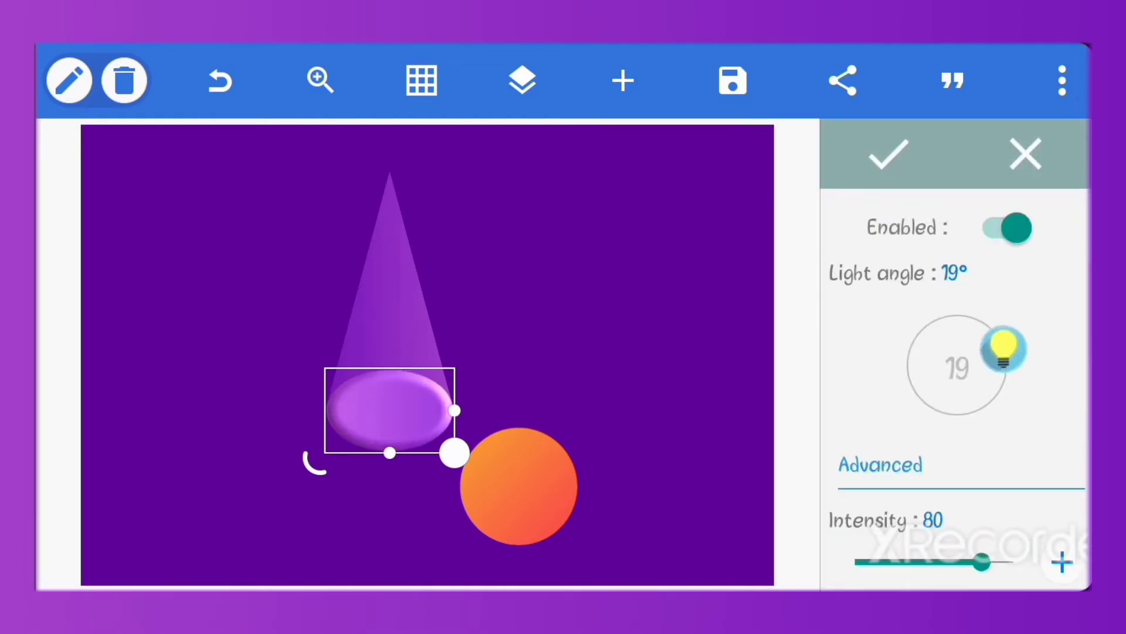
Adjust Ambient and Specular, raise Bevel to full, lower Intensity, and apply.
scroll(957, 410, "down", 2)
mouse_move(980, 475)
left_mouse_down()
mouse_move(1013, 475)
mouse_move(858, 470)
mouse_move(1013, 470)
left_mouse_up()
scroll(956, 411, "down", 3)
scroll(957, 411, "down", 1)
left_click_drag(887, 482, 1013, 482)
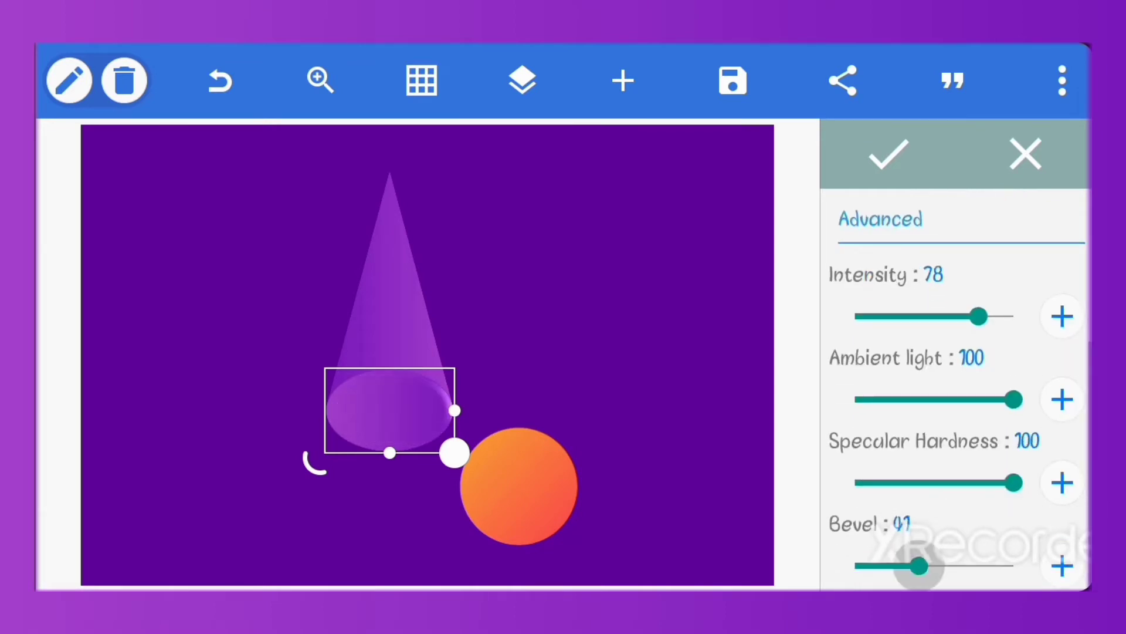
left_click_drag(919, 567, 1008, 566)
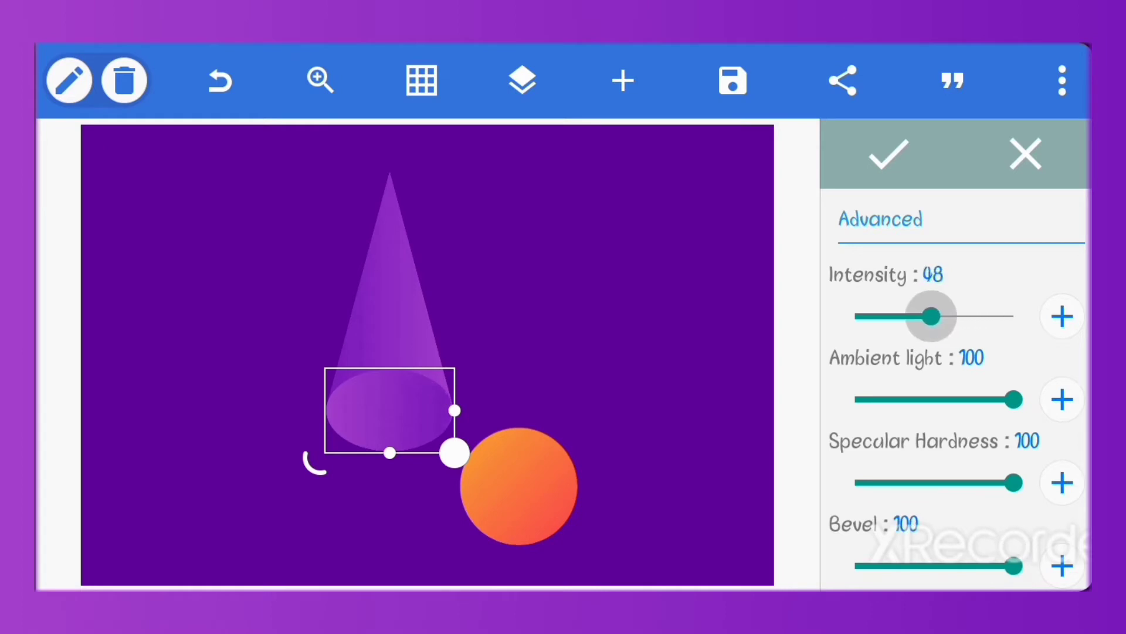
mouse_move(904, 317)
left_mouse_down()
mouse_move(1014, 317)
mouse_move(948, 317)
left_mouse_up()
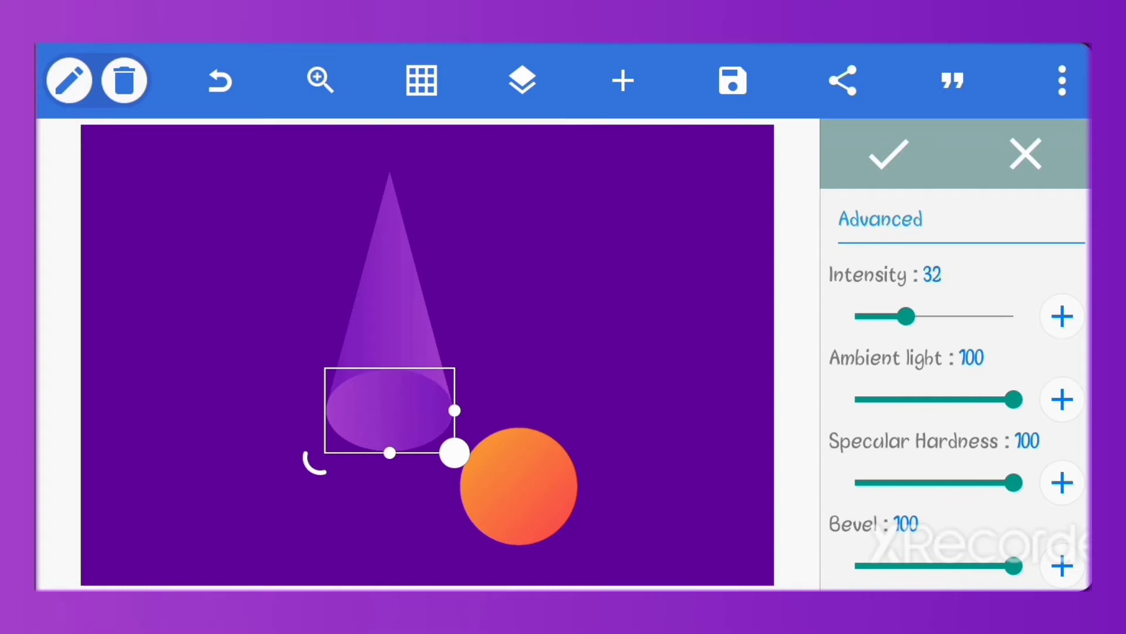
left_click(889, 154)
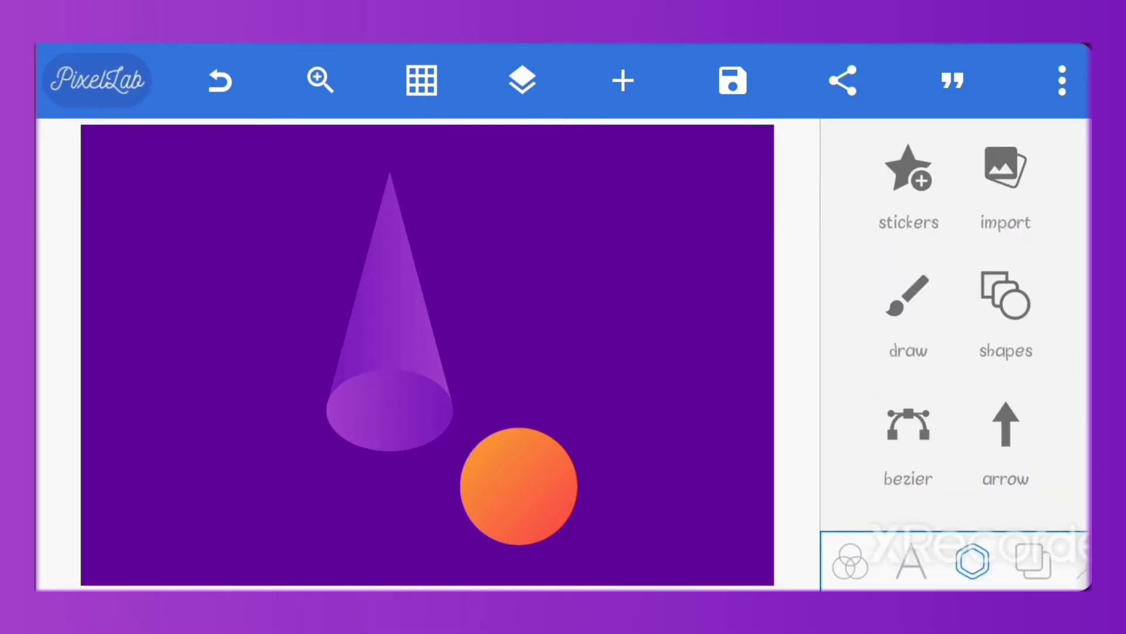
Multi-select the ellipse and cone layers in Layers and merge them into one.
left_click(523, 81)
left_click(251, 152)
left_click(251, 271)
left_click(522, 80)
left_click(522, 80)
left_click(159, 582)
left_click(278, 177)
left_click(277, 296)
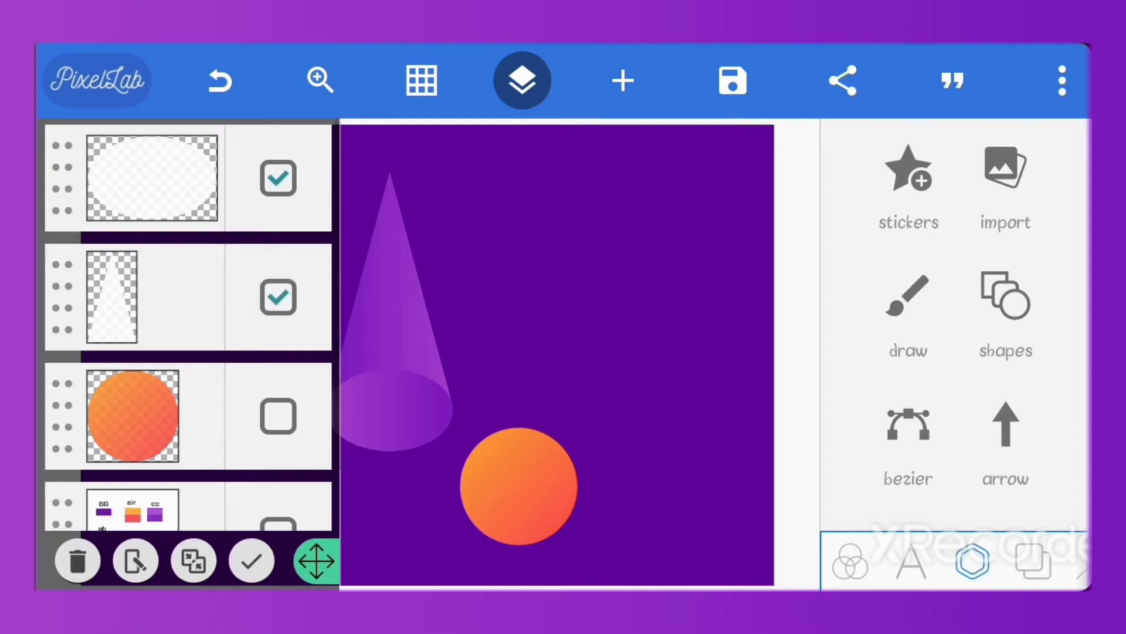
left_click(193, 560)
left_click(818, 394)
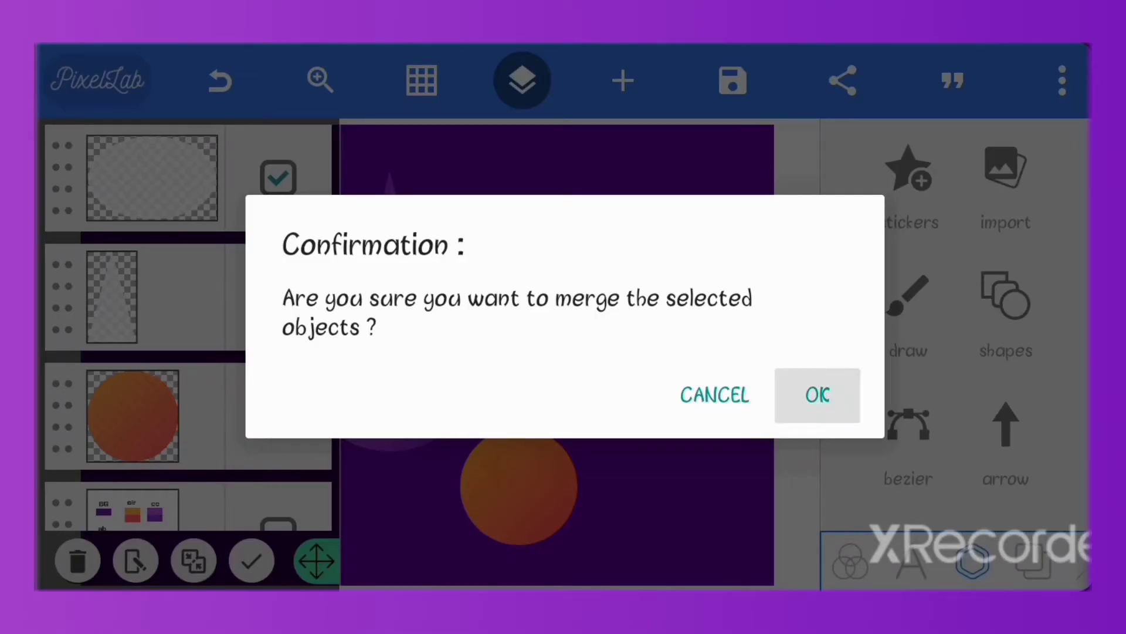
left_click(522, 80)
left_click(542, 441)
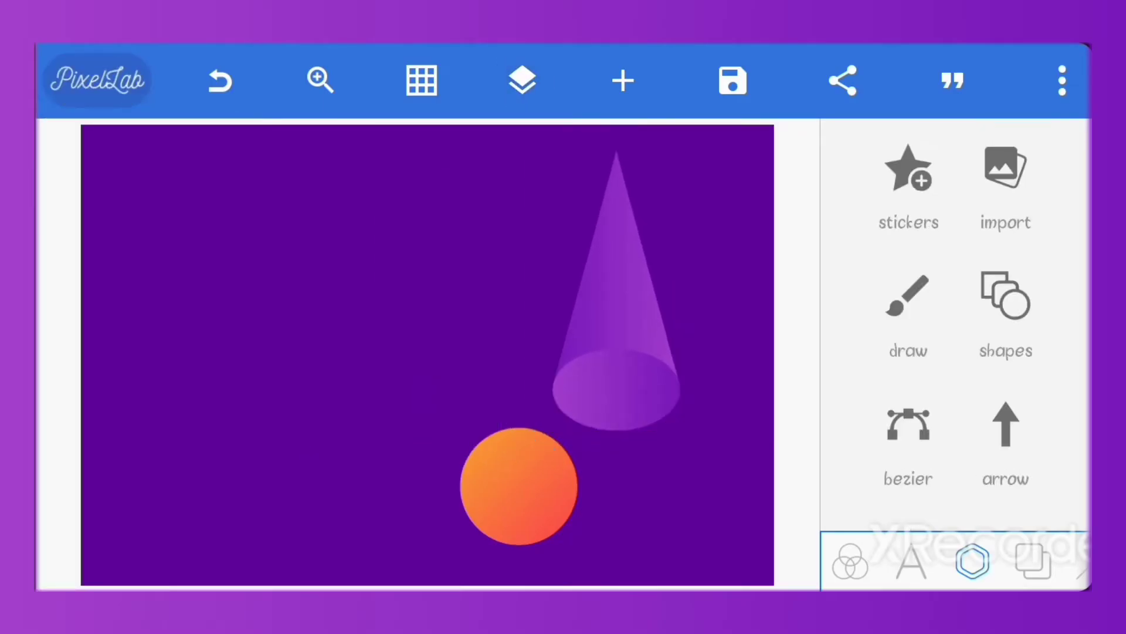
Shrink the merged cone and move it toward the upper right.
mouse_move(540, 440)
left_mouse_down()
mouse_move(558, 465)
mouse_move(562, 305)
mouse_move(644, 327)
mouse_move(624, 332)
left_mouse_up()
left_click(352, 352)
left_click(621, 276)
left_click_drag(621, 276, 660, 264)
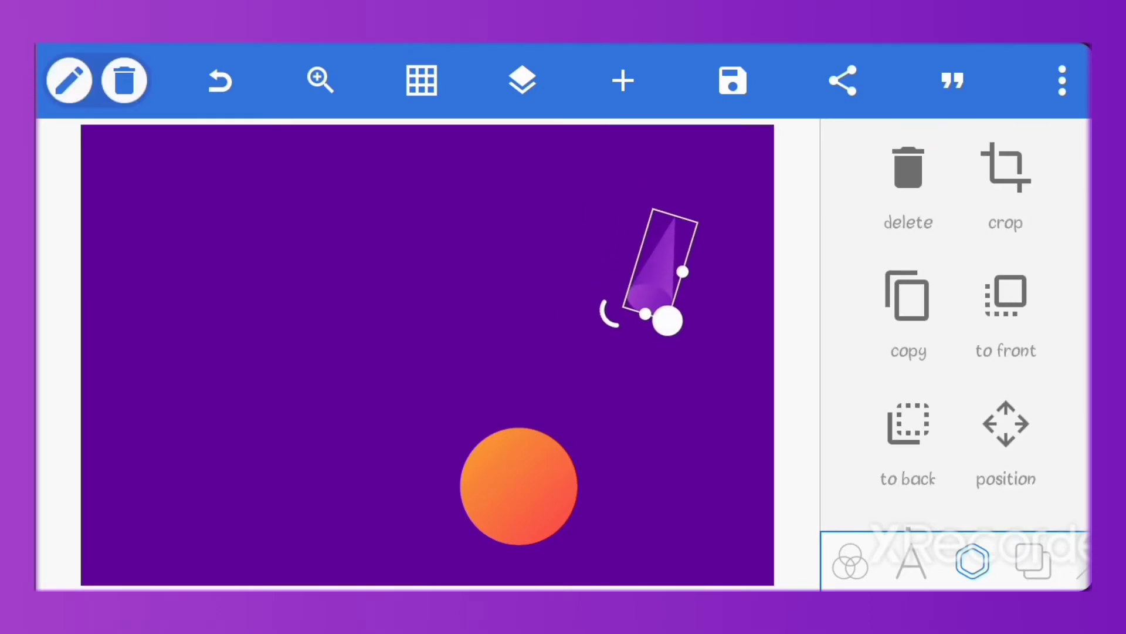
mouse_move(670, 320)
left_mouse_down()
mouse_move(671, 330)
mouse_move(664, 288)
left_mouse_up()
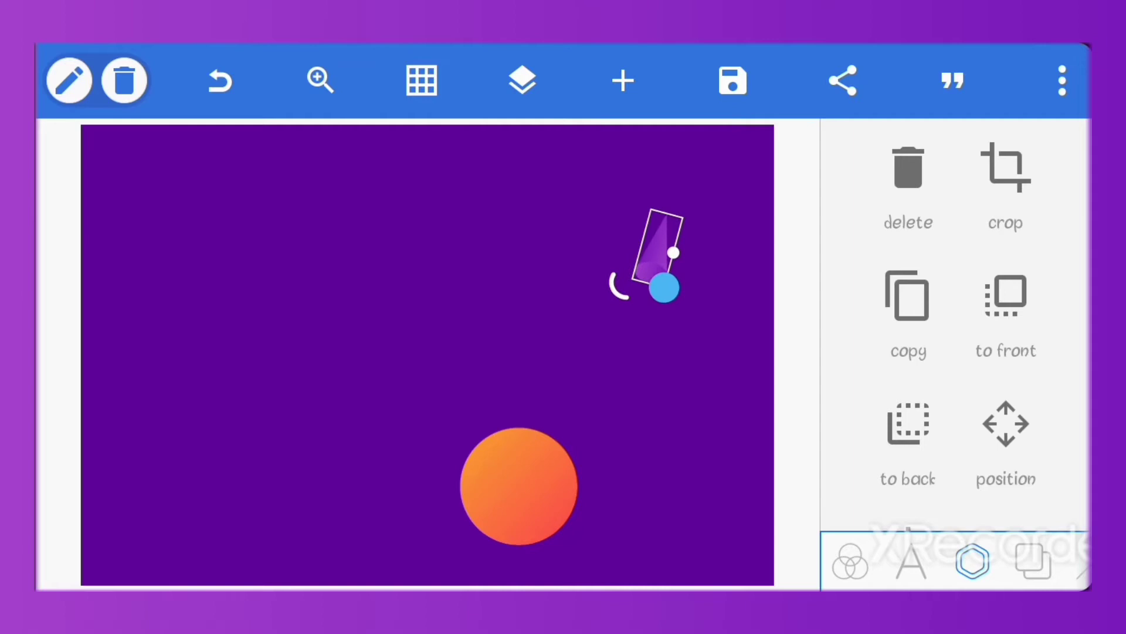
Copy the cone twice: one tilted near the orange circle, one rotated bottom-left.
left_click(908, 296)
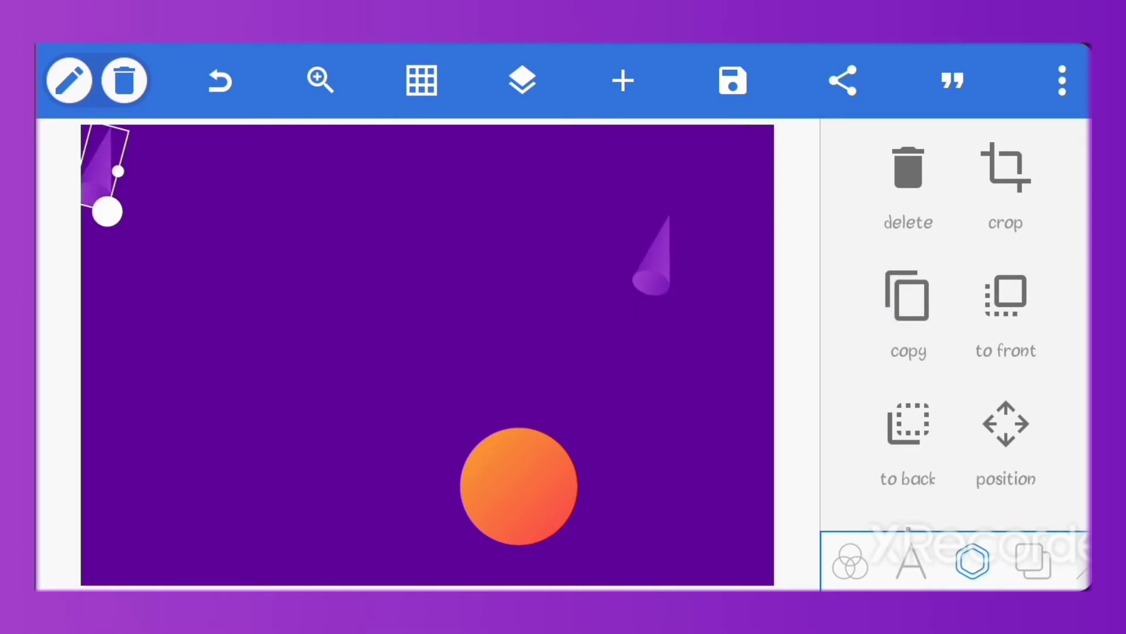
mouse_move(107, 211)
left_mouse_down()
mouse_move(393, 392)
mouse_move(649, 377)
mouse_move(629, 300)
mouse_move(670, 404)
mouse_move(694, 377)
mouse_move(689, 392)
left_mouse_up()
left_click(908, 296)
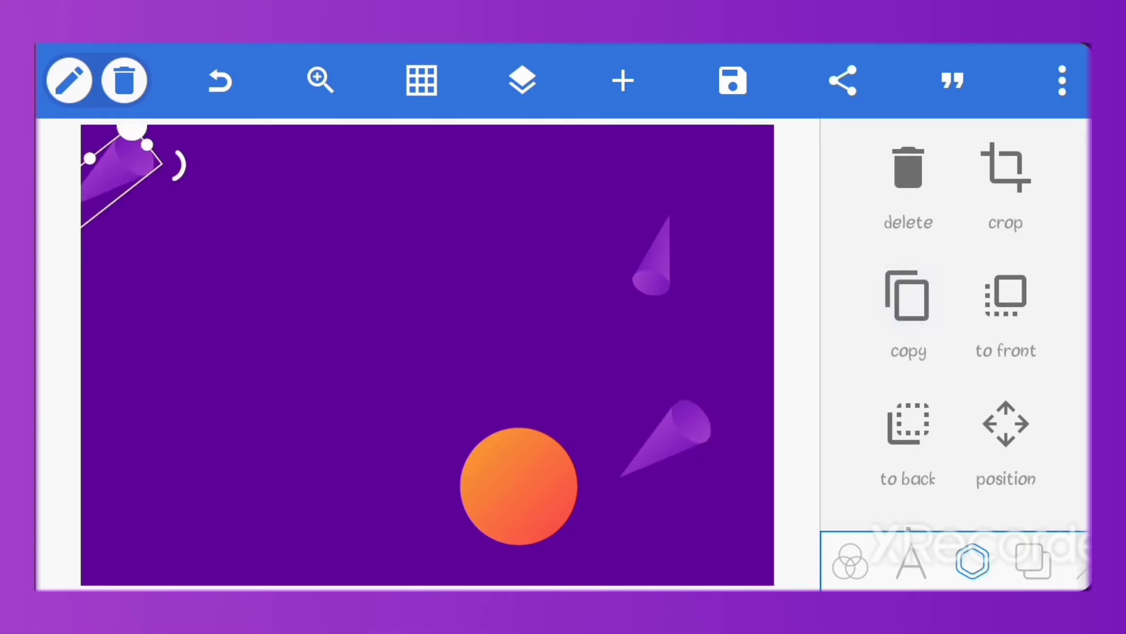
left_click_drag(120, 173, 279, 375)
mouse_move(301, 329)
left_mouse_down()
mouse_move(302, 438)
mouse_move(264, 443)
left_mouse_up()
left_click_drag(271, 377, 138, 519)
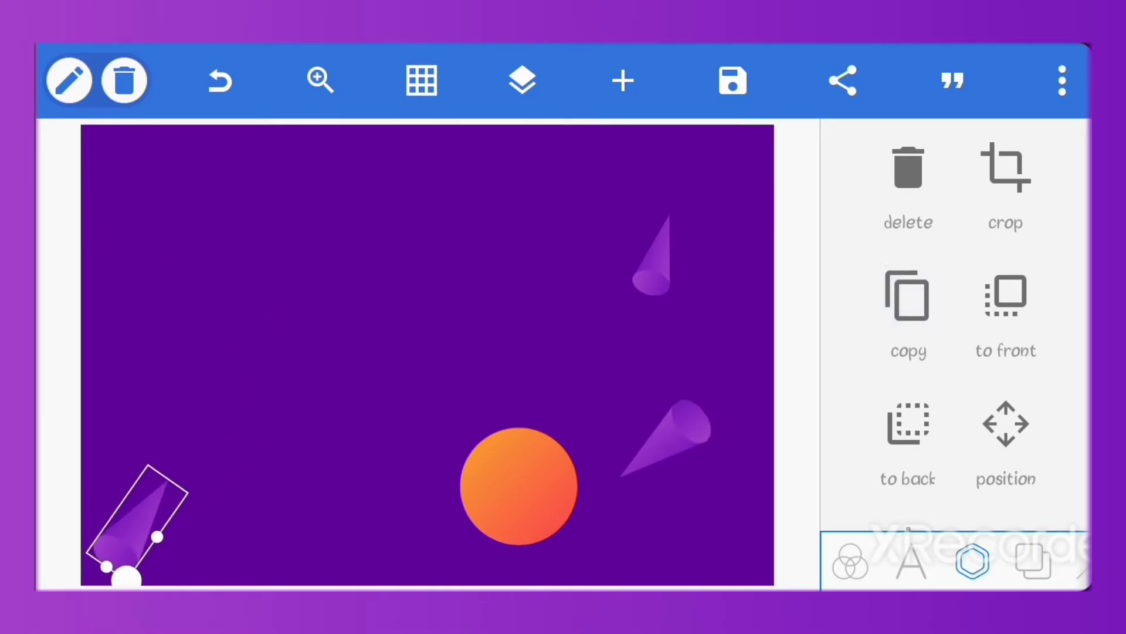
left_click_drag(126, 578, 172, 491)
left_click(173, 490)
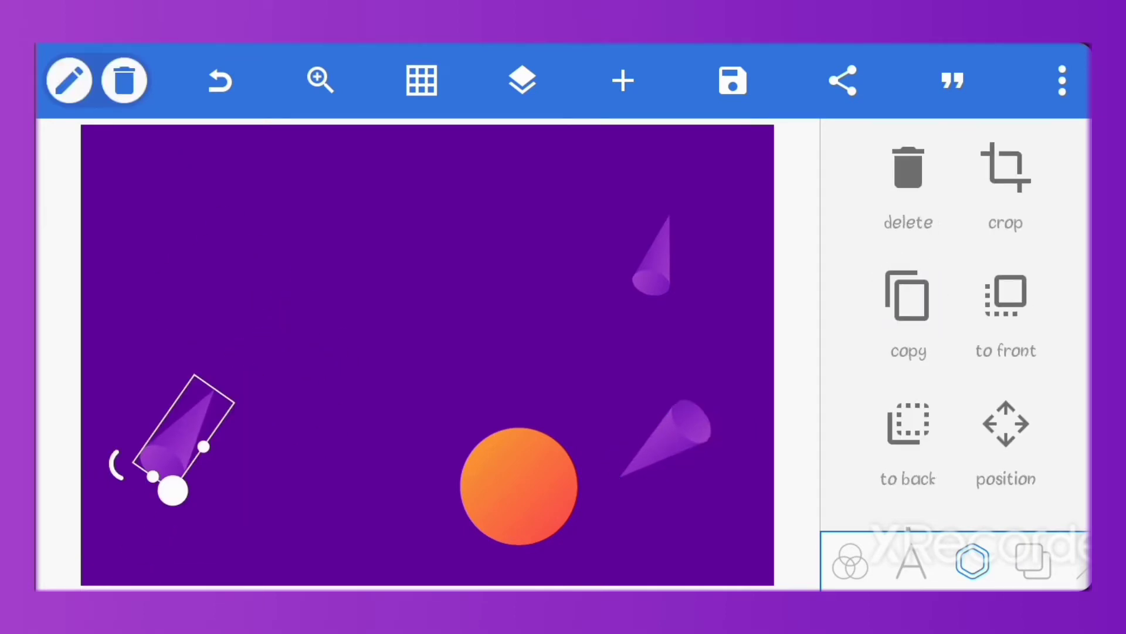
Add a third copy and move a cone to the lower middle of the canvas.
left_click(908, 297)
mouse_move(94, 234)
left_mouse_down()
mouse_move(254, 345)
mouse_move(296, 226)
mouse_move(136, 206)
mouse_move(120, 217)
left_mouse_up()
left_click(254, 345)
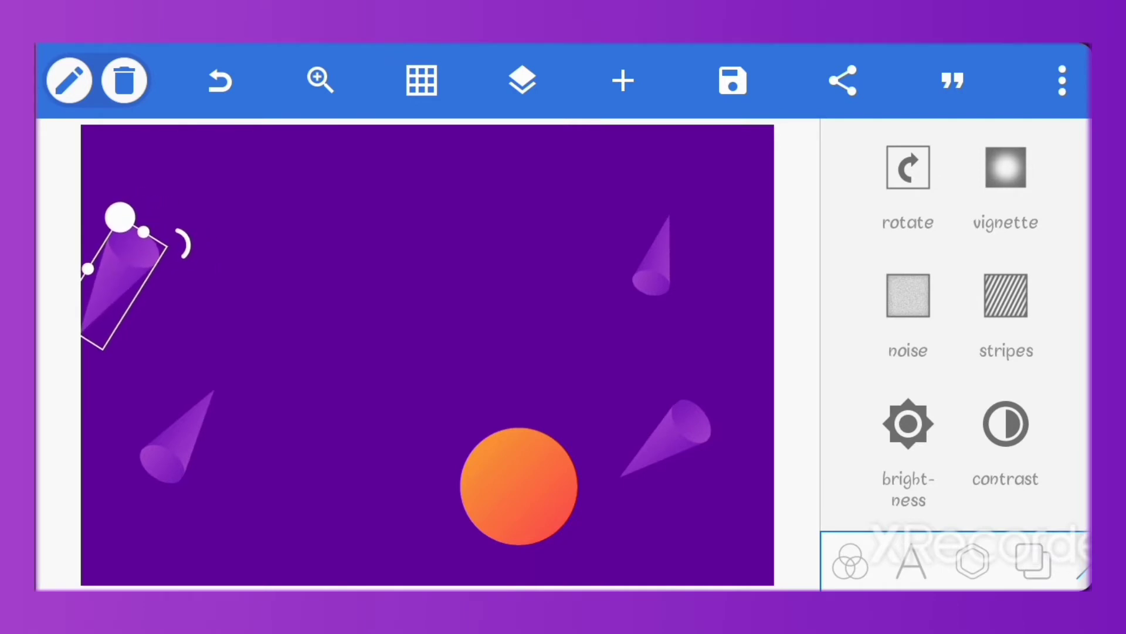
left_click(376, 329)
left_click(124, 264)
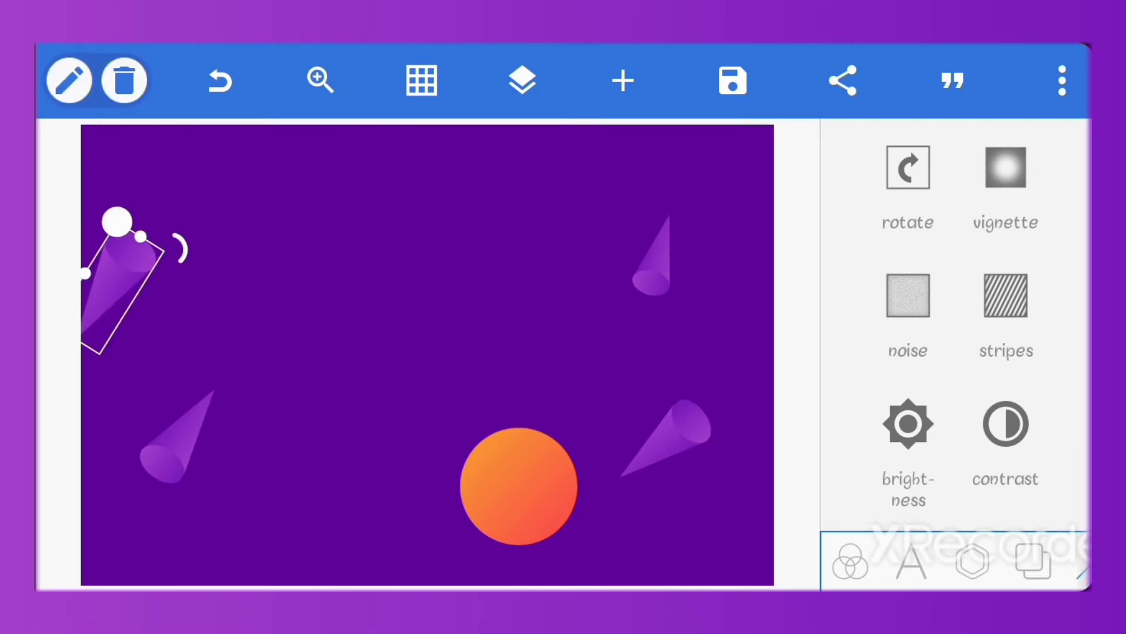
mouse_move(123, 282)
left_mouse_down()
mouse_move(331, 340)
mouse_move(297, 410)
mouse_move(367, 471)
mouse_move(332, 526)
mouse_move(359, 458)
mouse_move(403, 428)
left_mouse_up()
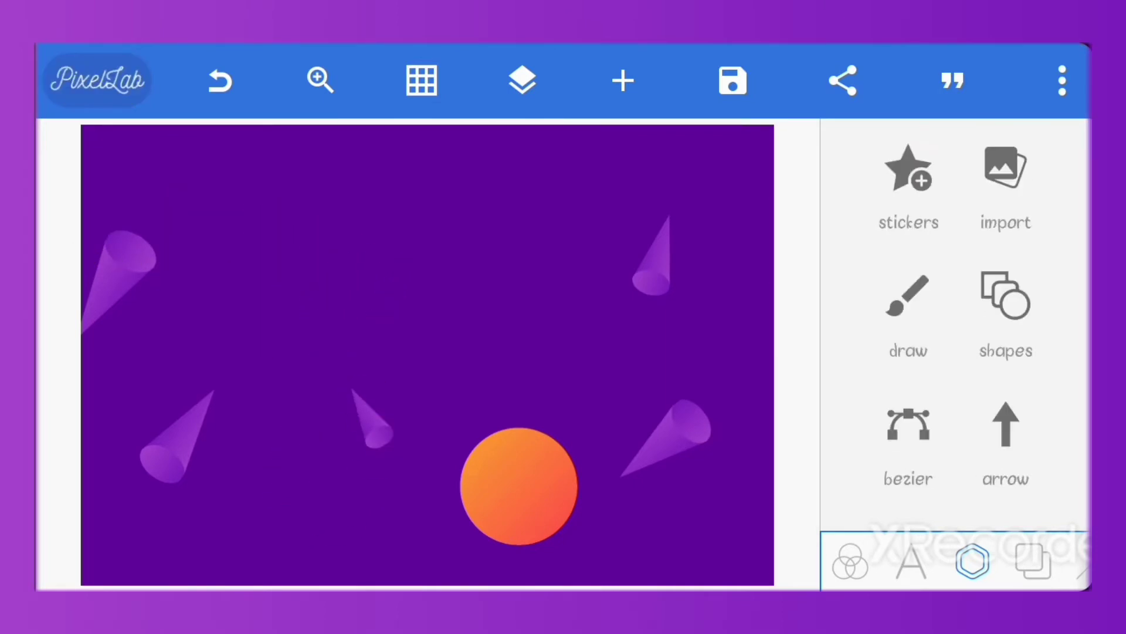
Make two smaller copies of the orange circle and place them on the background.
left_click(519, 486)
left_click(908, 424)
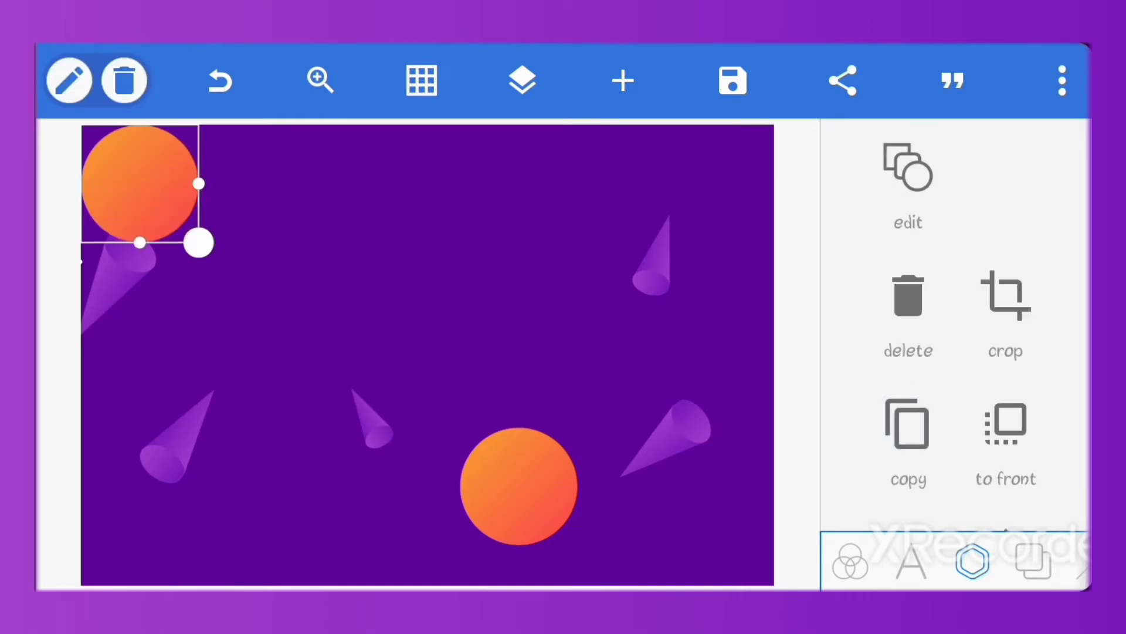
mouse_move(141, 184)
left_mouse_down()
mouse_move(718, 335)
mouse_move(598, 323)
left_mouse_up()
left_click_drag(656, 382, 570, 295)
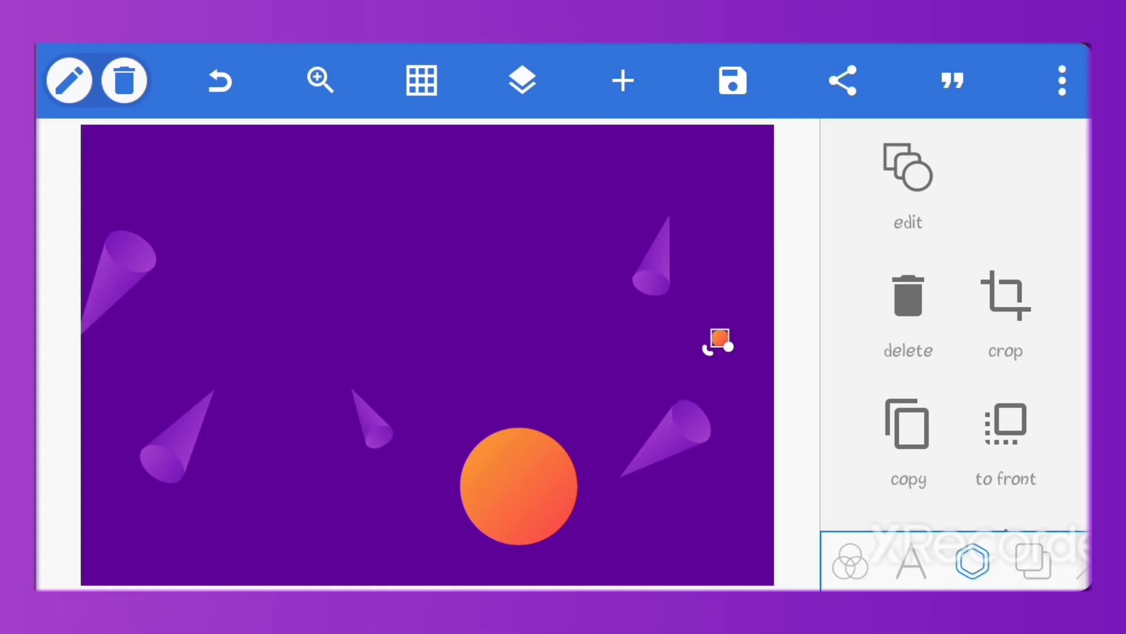
left_click(908, 424)
left_click_drag(138, 181, 315, 294)
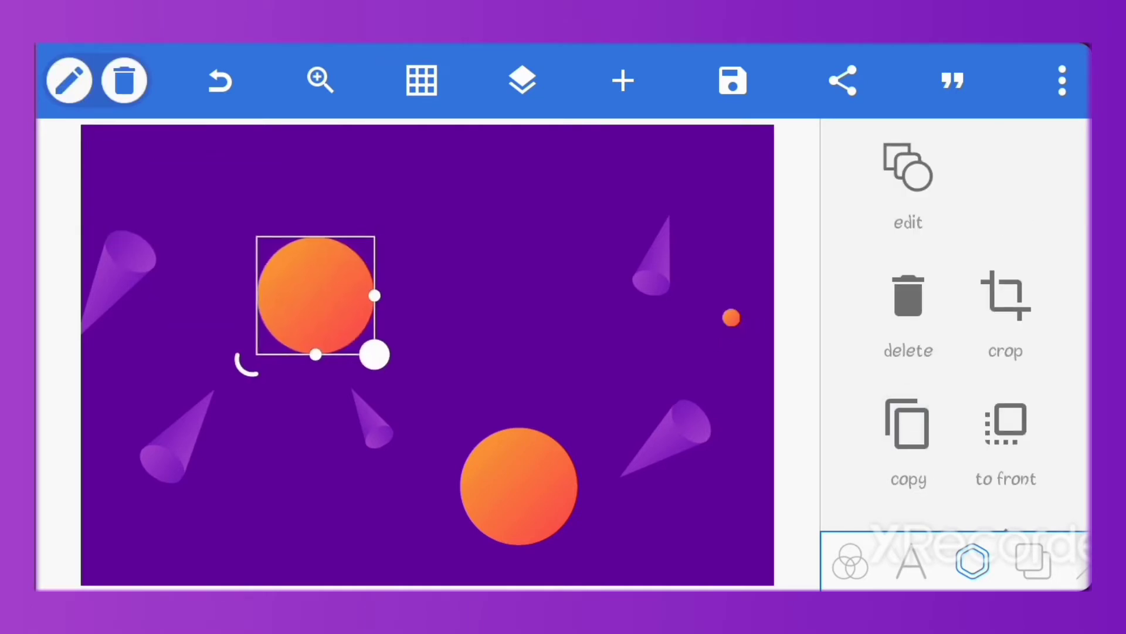
left_click_drag(375, 352, 340, 318)
mouse_move(295, 273)
left_mouse_down()
mouse_move(235, 324)
mouse_move(255, 264)
mouse_move(247, 302)
left_mouse_up()
mouse_move(282, 334)
left_mouse_down()
mouse_move(186, 201)
mouse_move(480, 270)
mouse_move(530, 143)
mouse_move(105, 151)
mouse_move(284, 375)
mouse_move(238, 434)
mouse_move(233, 305)
mouse_move(323, 387)
mouse_move(254, 284)
mouse_move(528, 223)
left_mouse_up()
key("Escape")
Move and enlarge one small circle, then reposition and rotate two purple cones.
left_click(523, 141)
left_click_drag(652, 264, 727, 193)
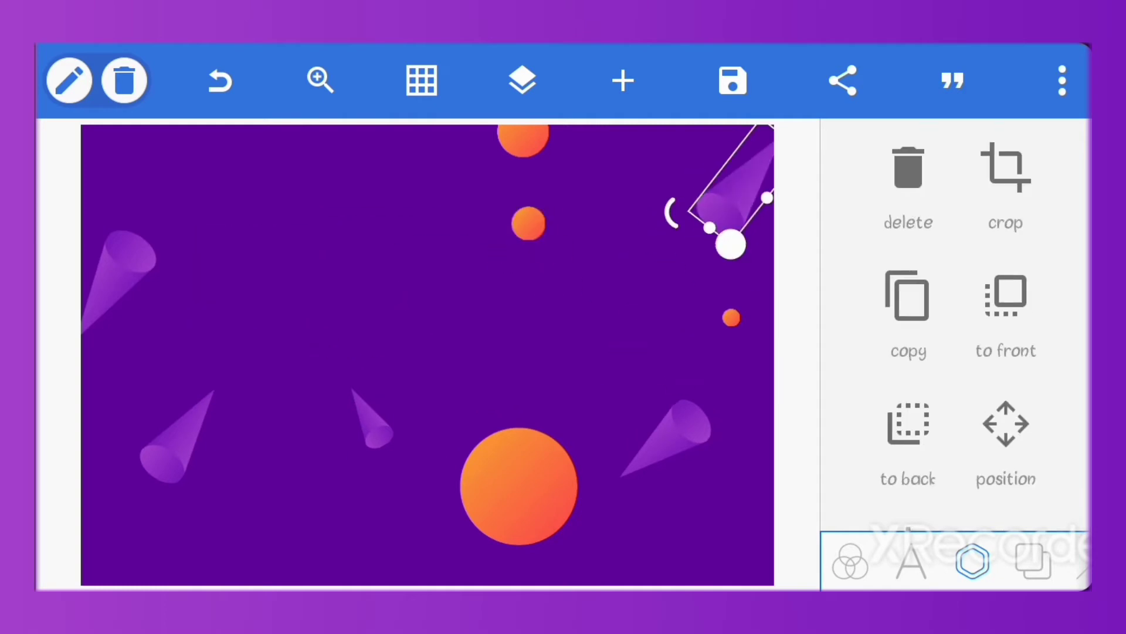
left_click_drag(176, 437, 123, 508)
left_click_drag(710, 487, 722, 466)
left_click_drag(375, 417, 405, 364)
left_click_drag(412, 272, 505, 285)
left_click(884, 150)
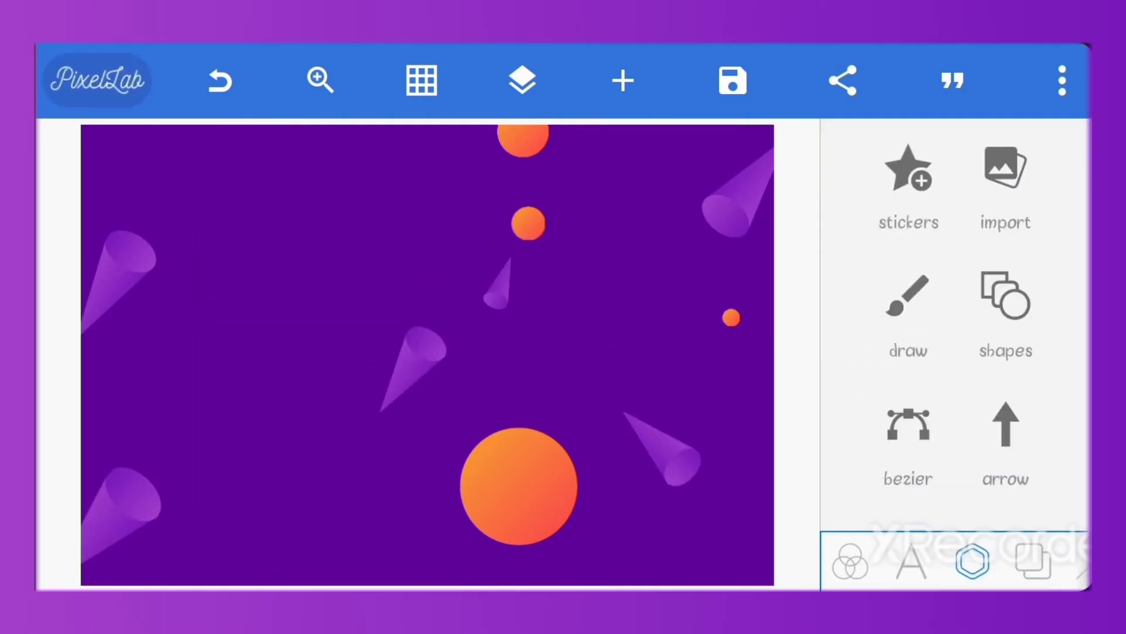
Shift the left, centre and bottom-left cones and two orange balls into new spots.
left_click(733, 194)
left_click(1005, 170)
left_click(1033, 415)
left_click_drag(120, 276, 152, 223)
left_click_drag(499, 284, 390, 346)
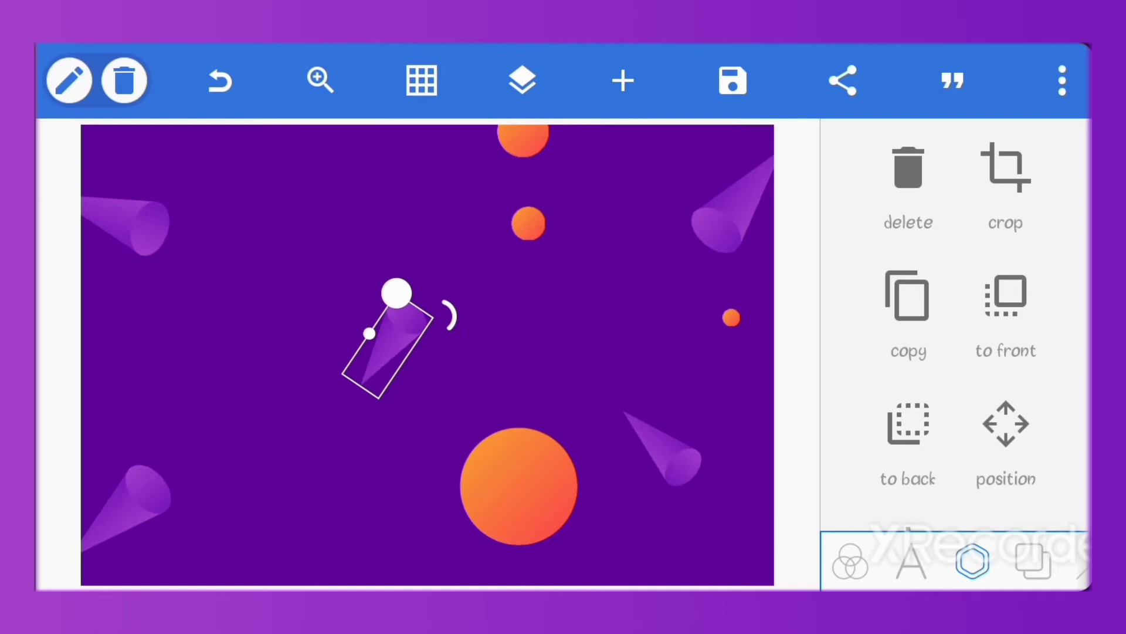
left_click_drag(126, 504, 129, 493)
left_click_drag(528, 223, 681, 381)
left_click_drag(505, 258, 475, 311)
left_click_drag(129, 252, 138, 275)
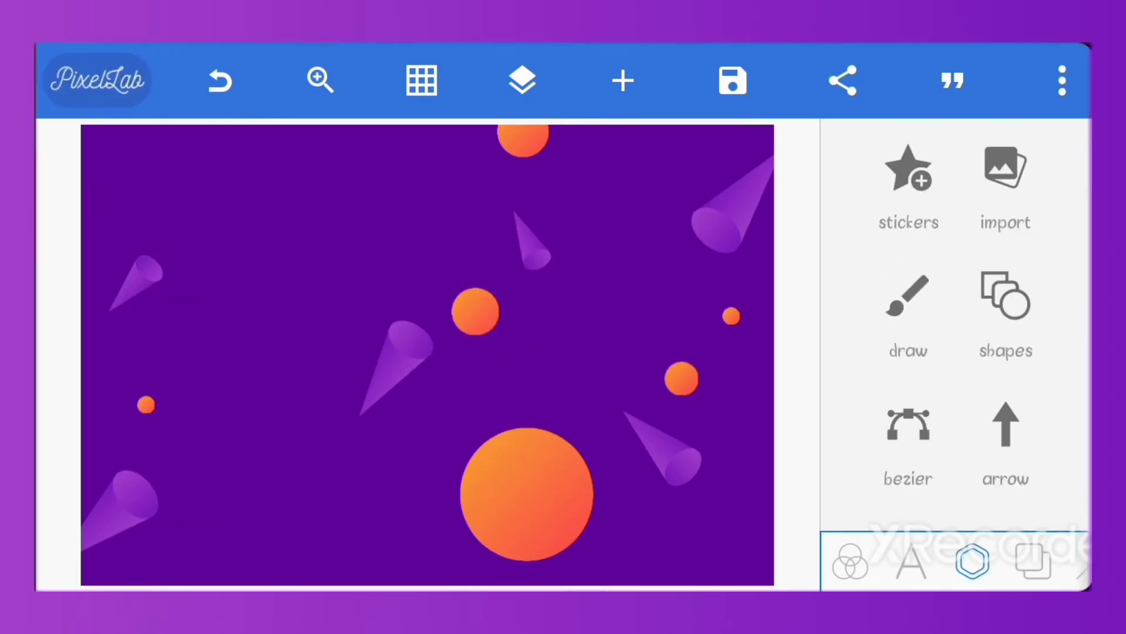
Import the blob image from Downloads, then shrink it, rotate it and move it down-left.
left_click(1005, 170)
left_click(446, 78)
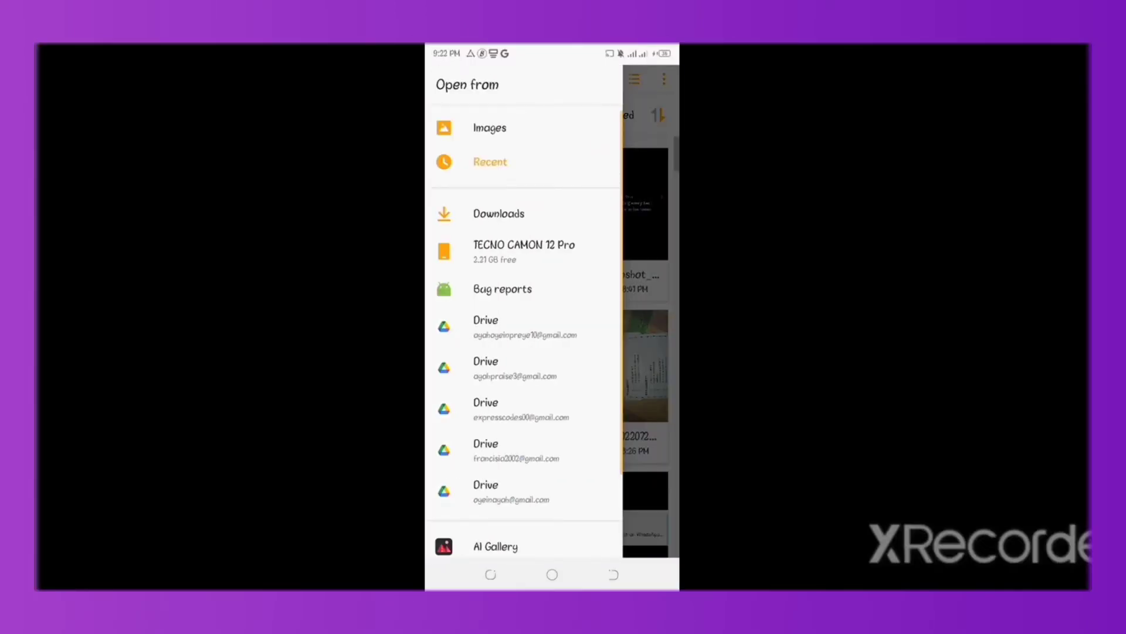
left_click(499, 214)
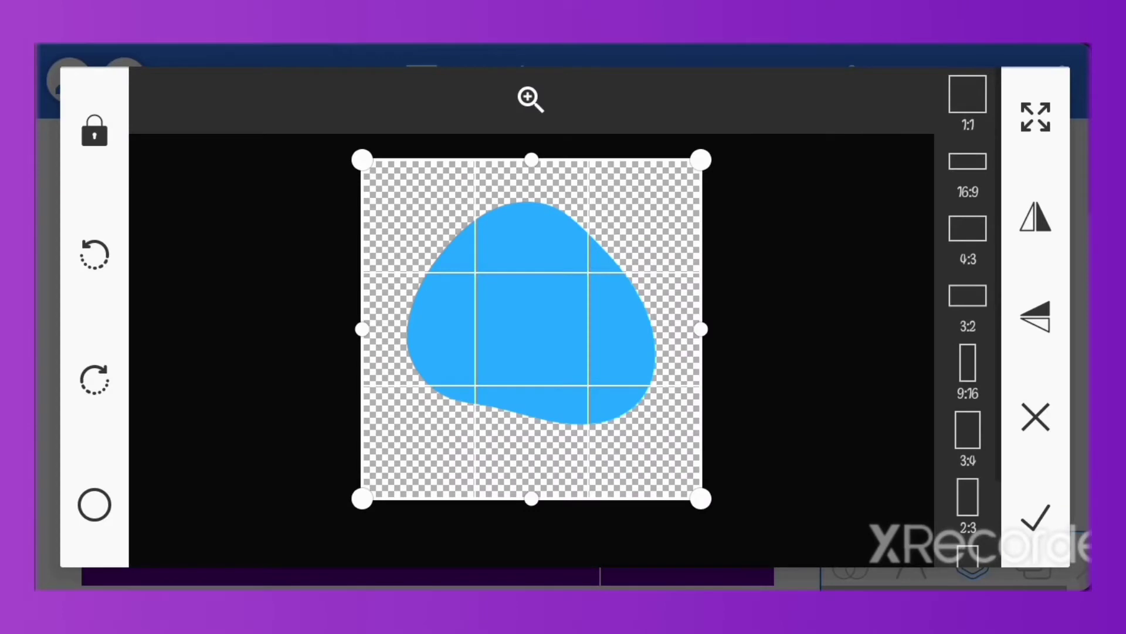
left_click(1033, 516)
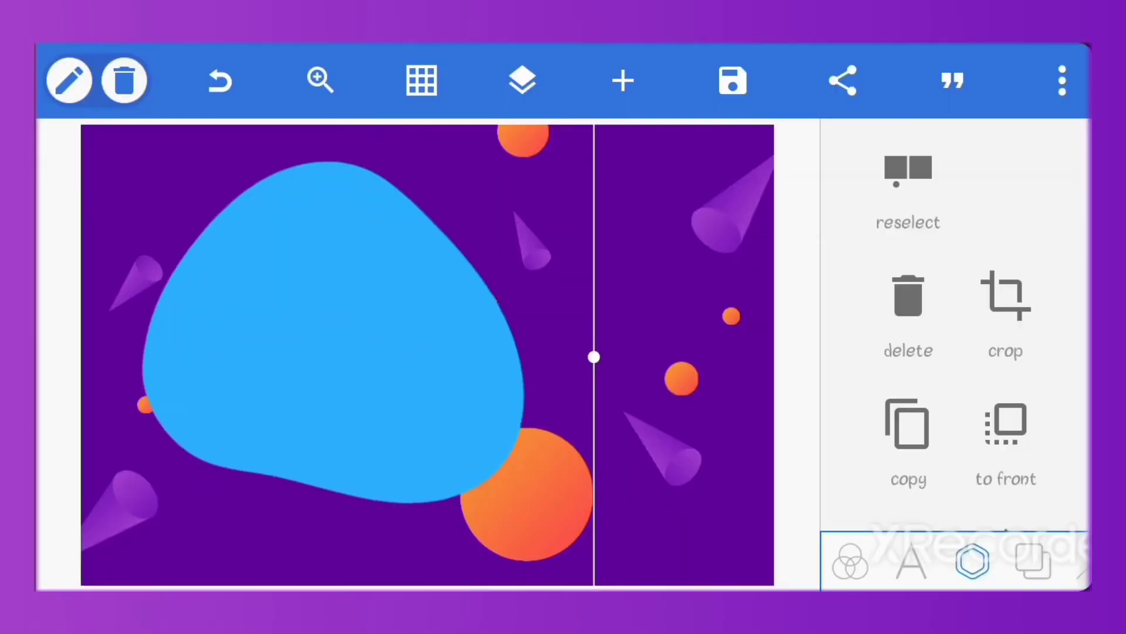
mouse_move(594, 581)
left_mouse_down()
mouse_move(495, 379)
mouse_move(604, 508)
mouse_move(455, 578)
left_mouse_up()
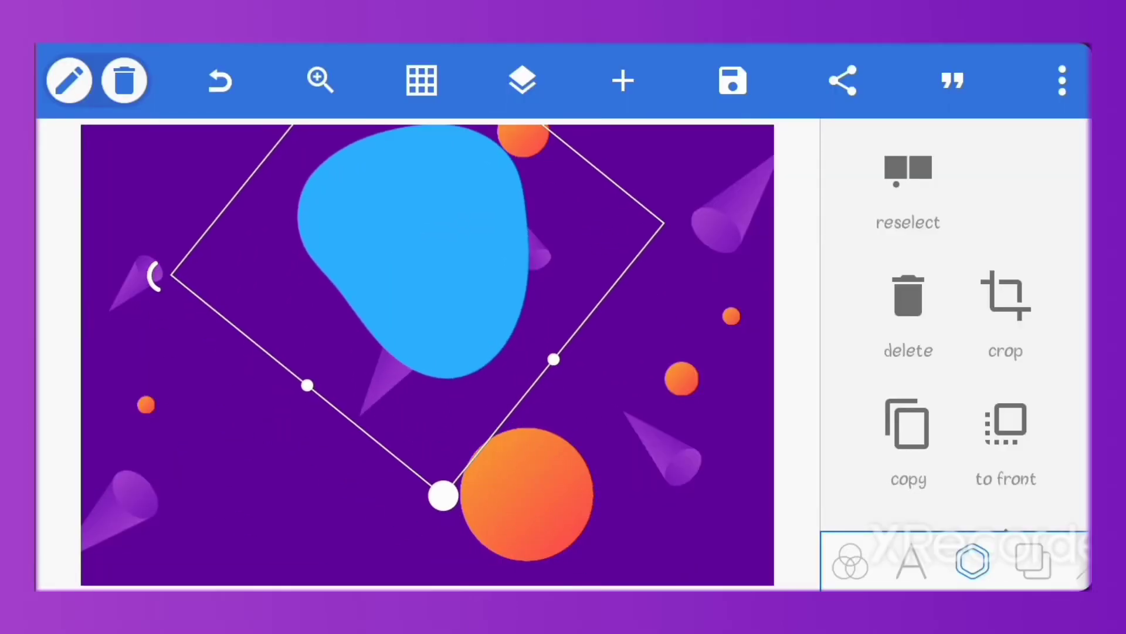
mouse_move(443, 496)
left_mouse_down()
mouse_move(380, 576)
mouse_move(364, 446)
mouse_move(395, 528)
mouse_move(347, 516)
left_mouse_up()
Crop the blob image tightly and rotate it counter-clockwise.
left_click(1006, 296)
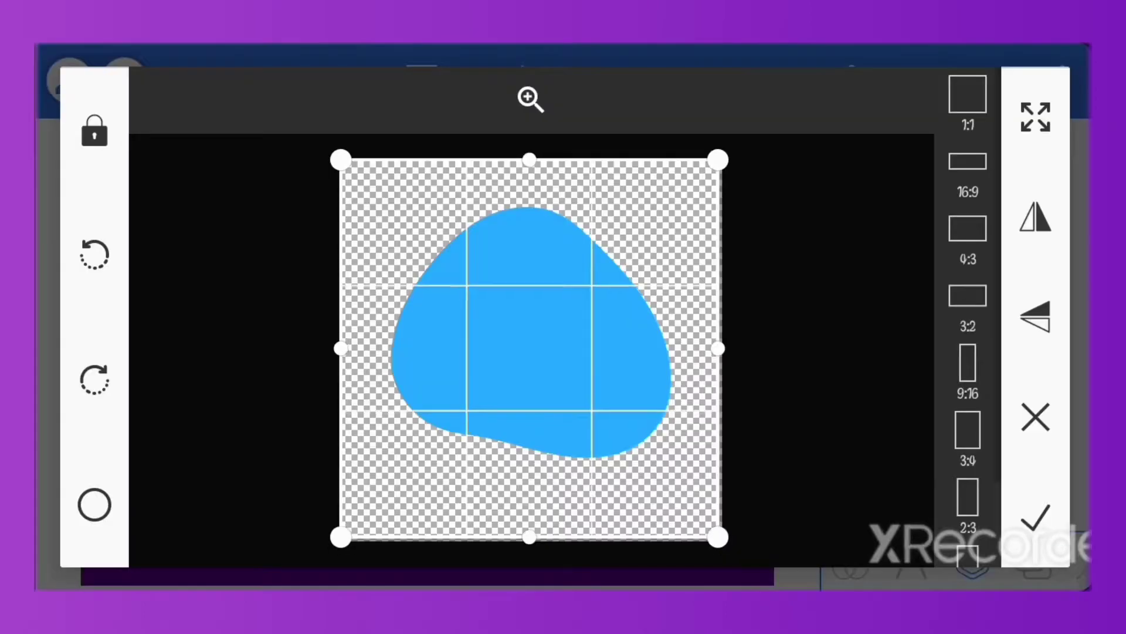
left_click_drag(718, 537, 656, 473)
left_click_drag(528, 352, 558, 379)
left_click_drag(686, 500, 668, 473)
mouse_move(528, 328)
left_mouse_down()
mouse_move(540, 333)
mouse_move(528, 340)
mouse_move(528, 331)
left_mouse_up()
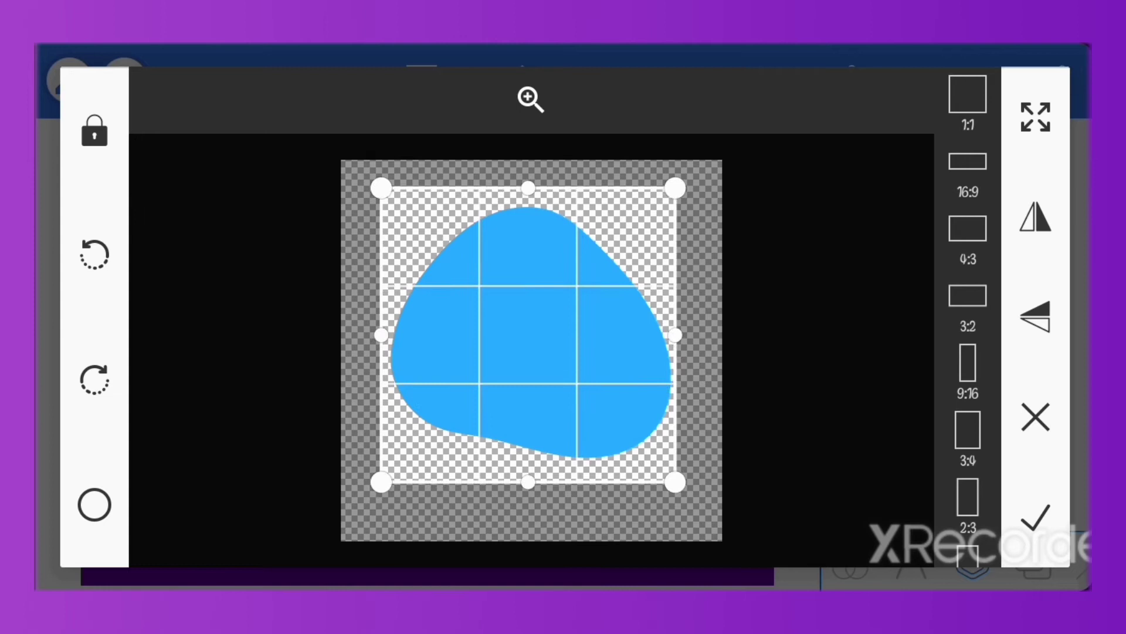
left_click(1035, 517)
mouse_move(333, 519)
left_mouse_down()
mouse_move(317, 533)
mouse_move(307, 495)
mouse_move(269, 504)
mouse_move(269, 528)
left_mouse_up()
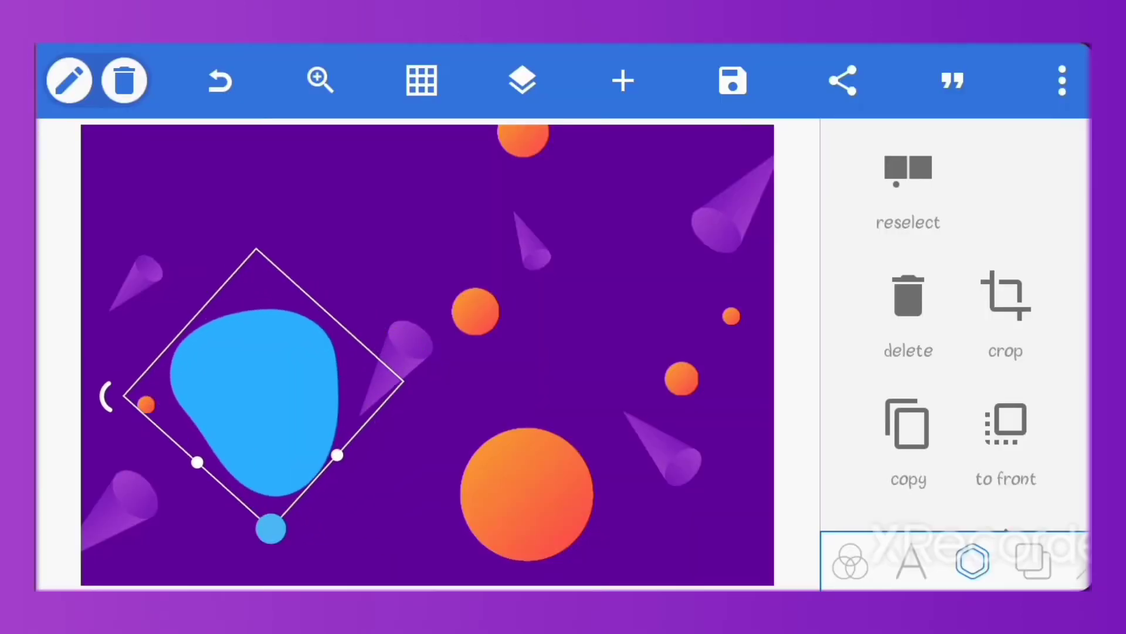
Switch the blob's fill to a gradient ending in purple.
scroll(956, 322, "down", 5)
left_click(908, 396)
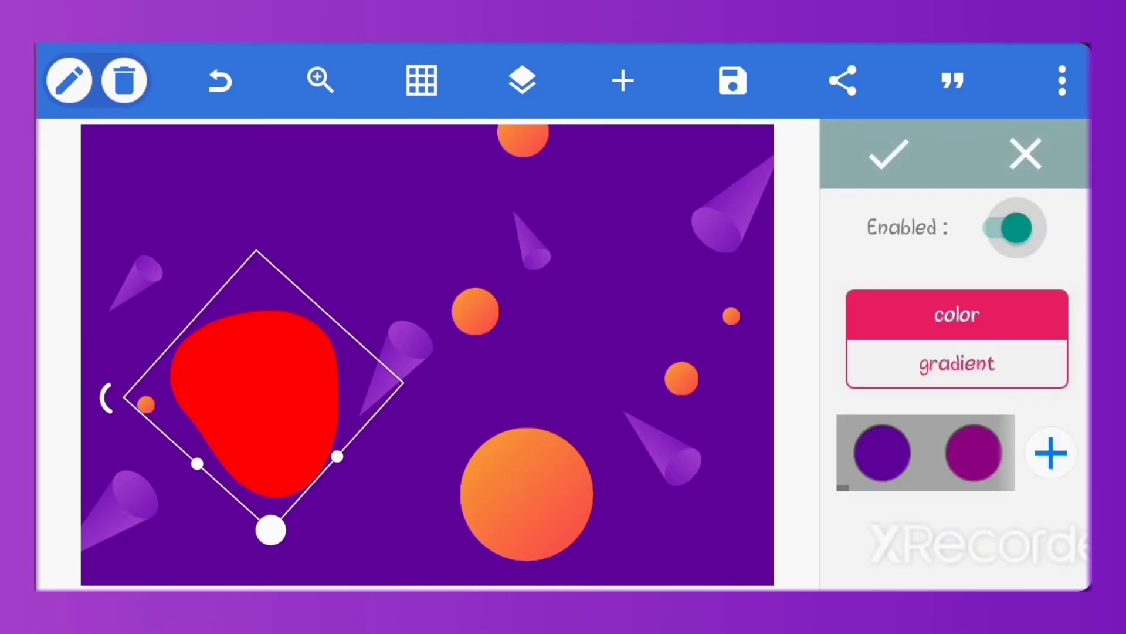
left_click(956, 362)
left_click(880, 452)
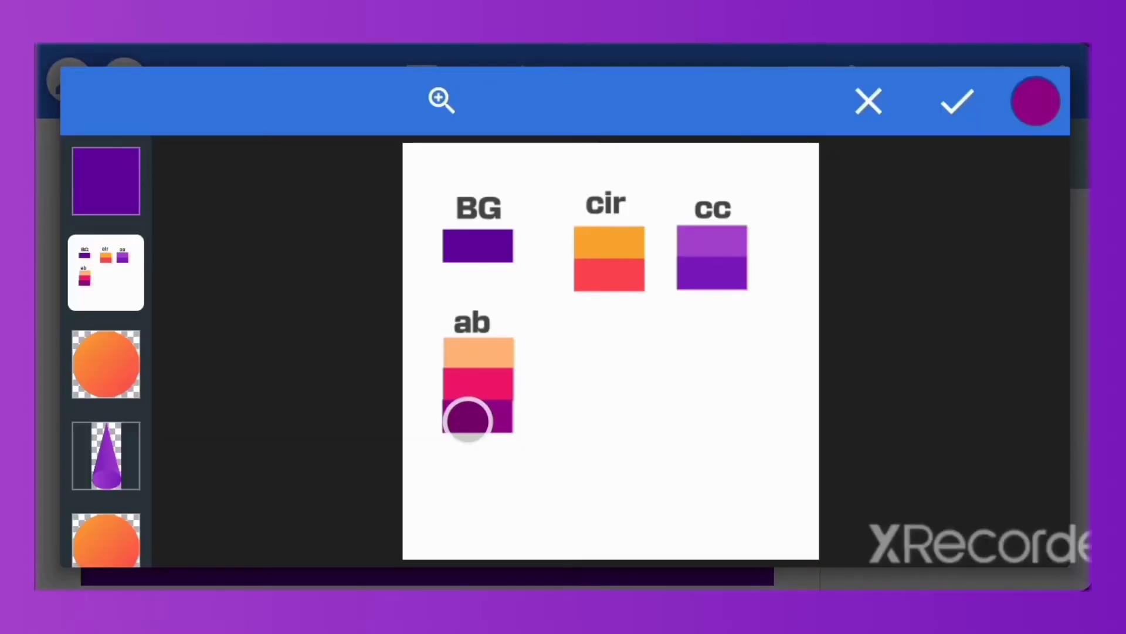
left_click(958, 101)
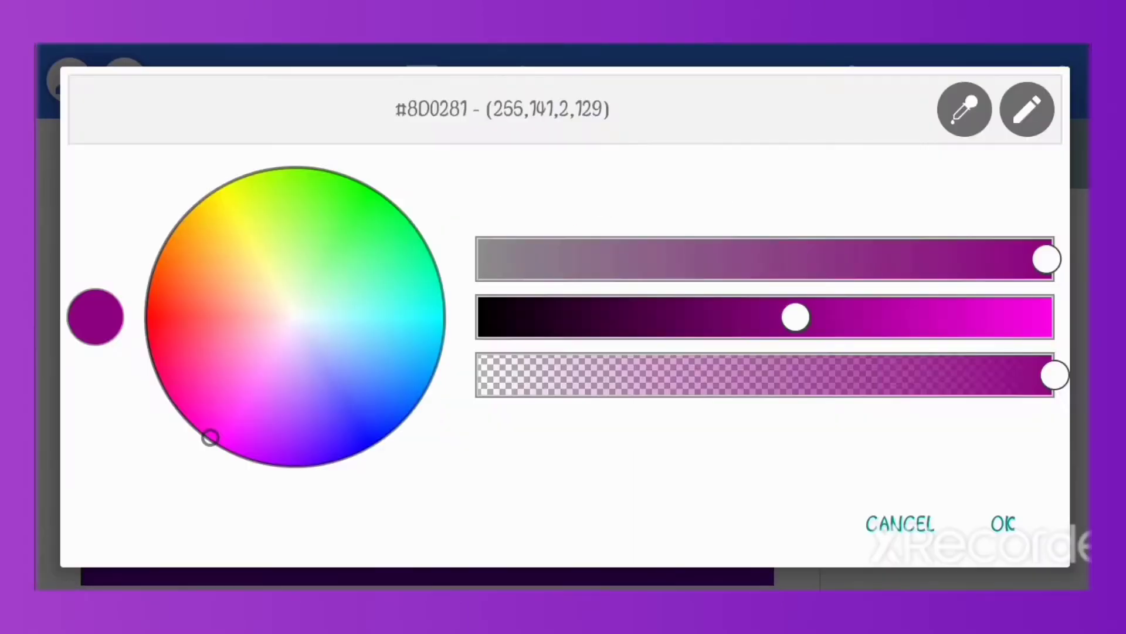
left_click(1001, 522)
Sample light orange and pink from the palette image as the other gradient colours and apply.
left_click(157, 455)
left_click(962, 108)
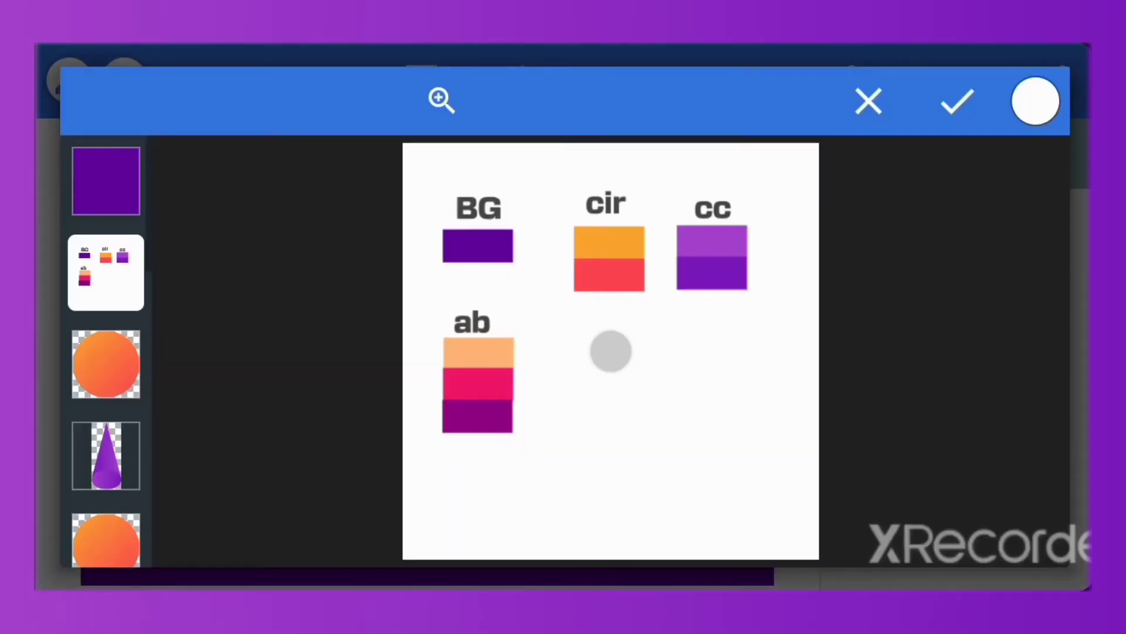
left_click(958, 101)
left_click(1001, 522)
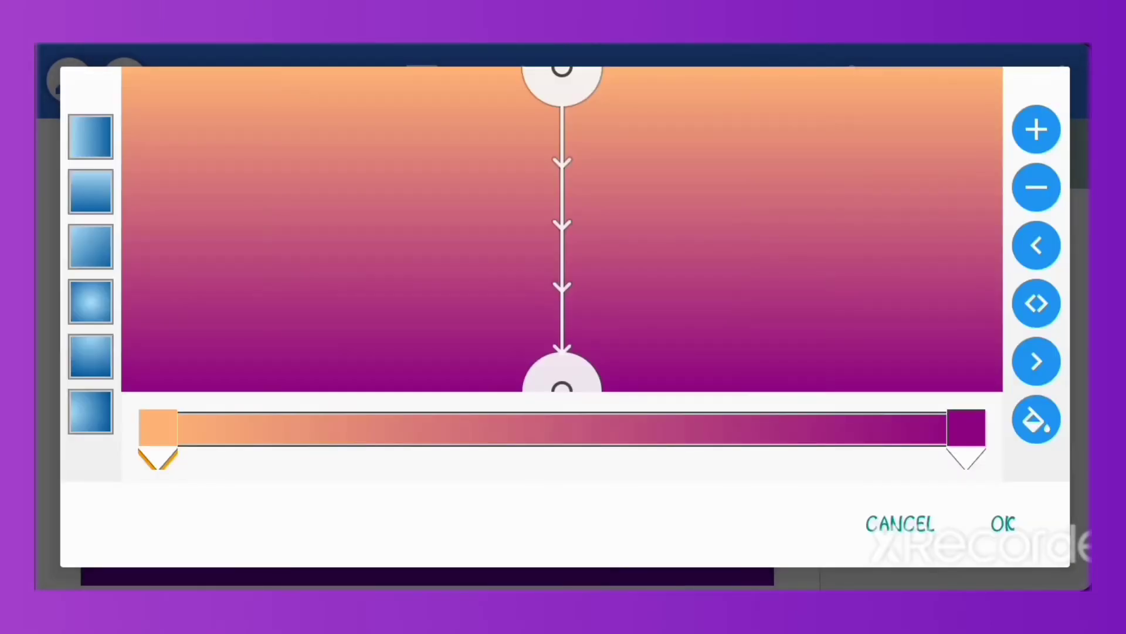
left_click(562, 457)
left_click(963, 108)
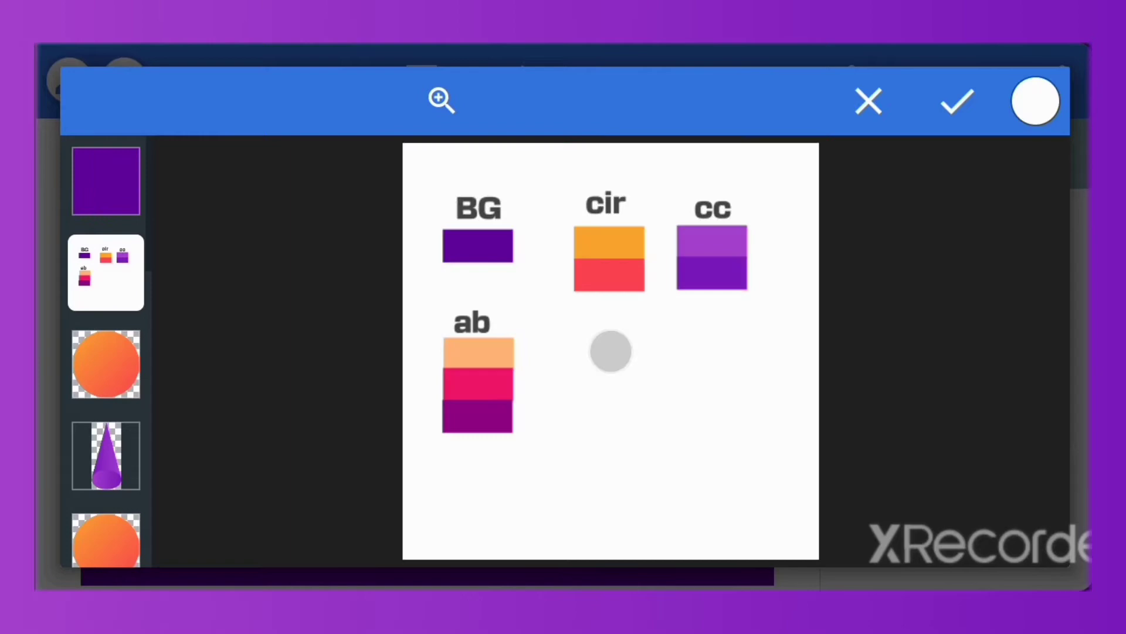
left_click(957, 101)
left_click(1001, 523)
left_click(891, 150)
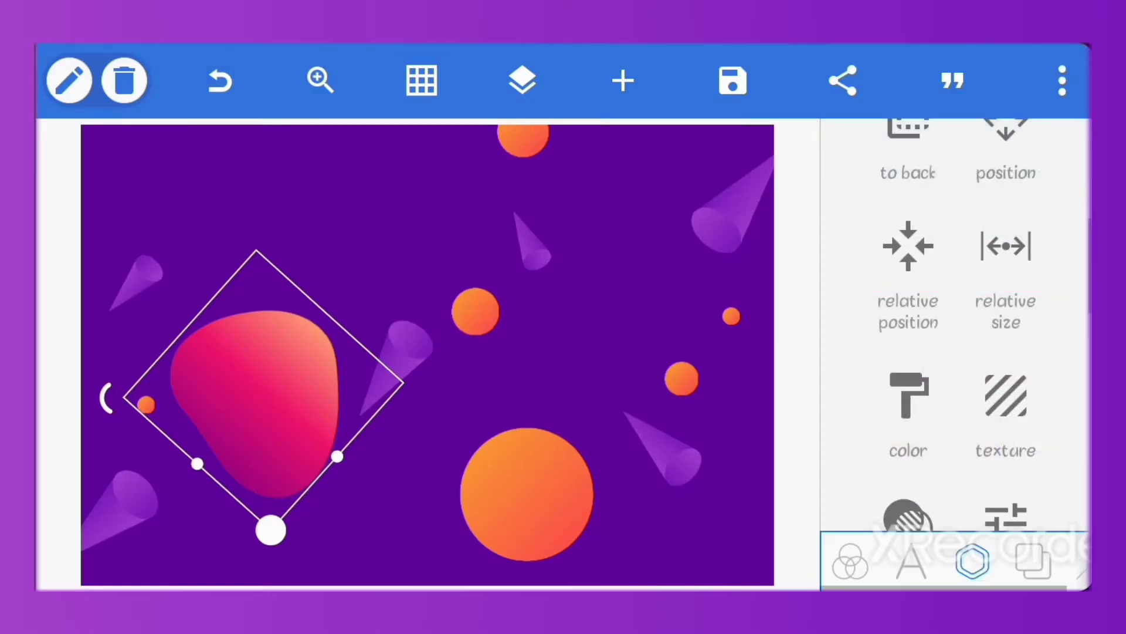
Import the orange blob from Downloads, shrink and tilt it into the top-left corner.
left_click(1006, 170)
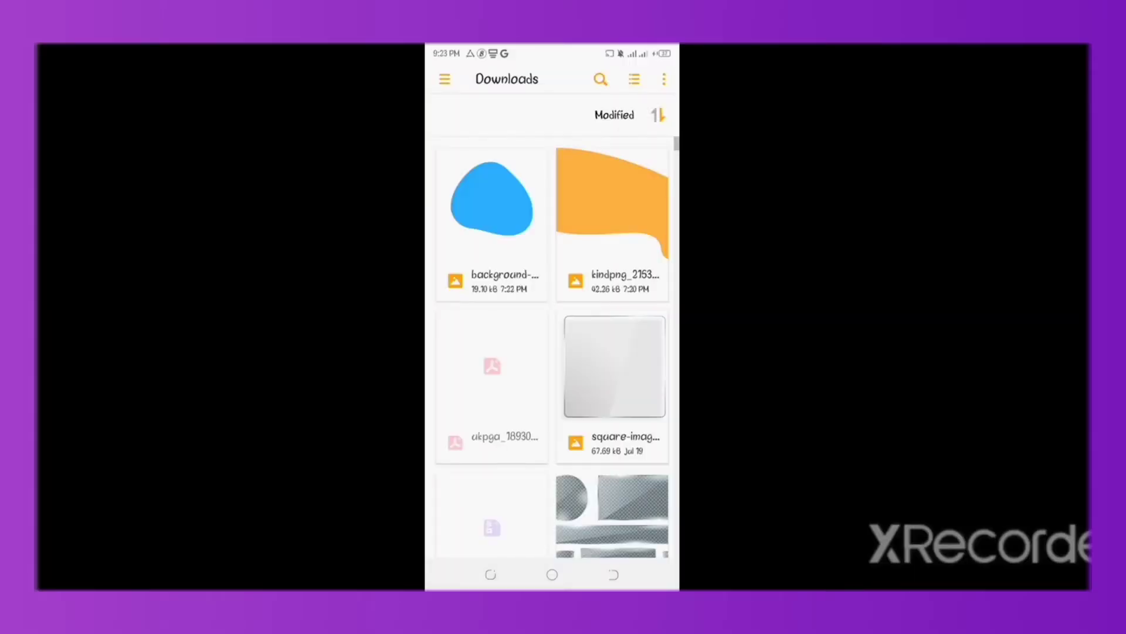
left_click(616, 226)
left_click(639, 533)
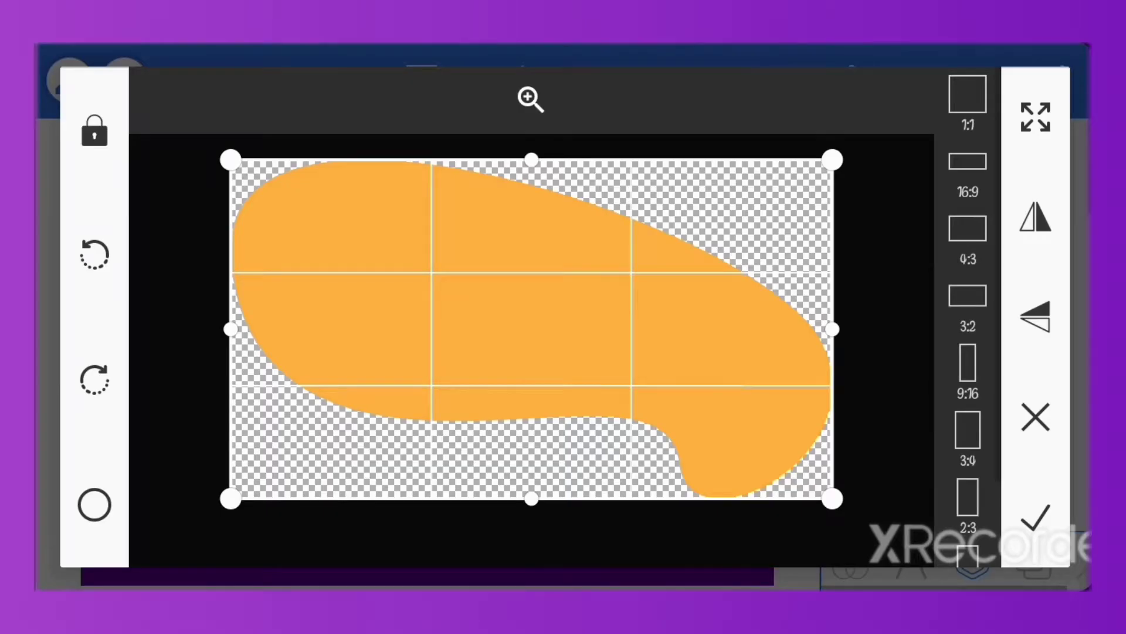
left_click(1036, 516)
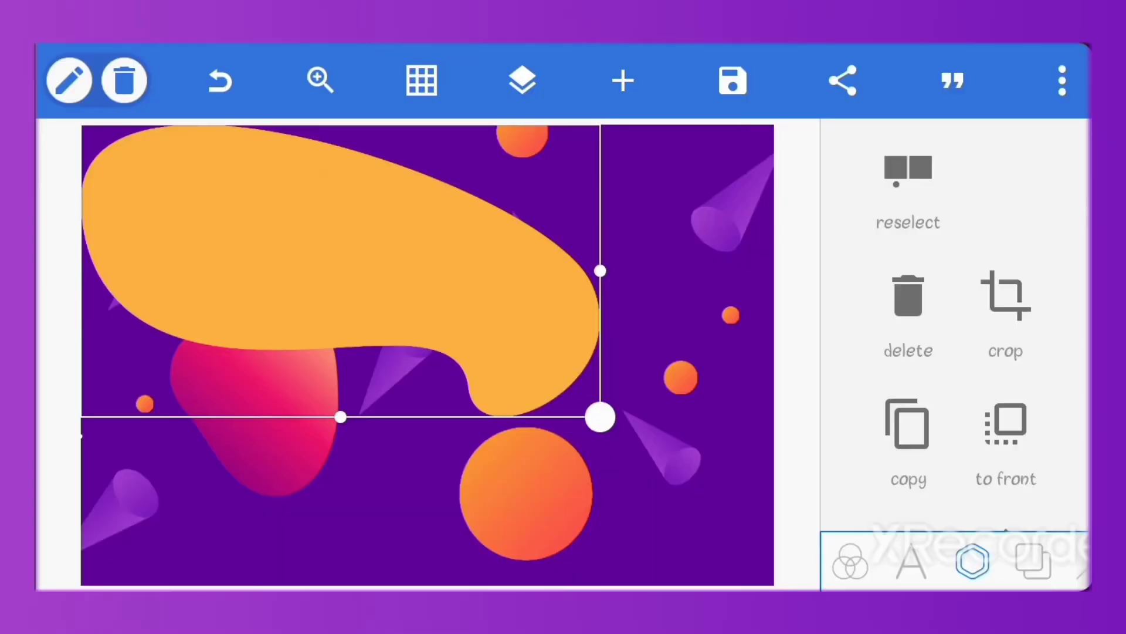
left_click_drag(340, 264, 452, 327)
left_click_drag(712, 478, 523, 375)
mouse_move(176, 382)
left_mouse_down()
mouse_move(563, 270)
mouse_move(633, 320)
mouse_move(480, 268)
left_mouse_up()
mouse_move(327, 302)
left_mouse_down()
mouse_move(185, 175)
mouse_move(192, 183)
mouse_move(244, 166)
mouse_move(151, 160)
left_mouse_up()
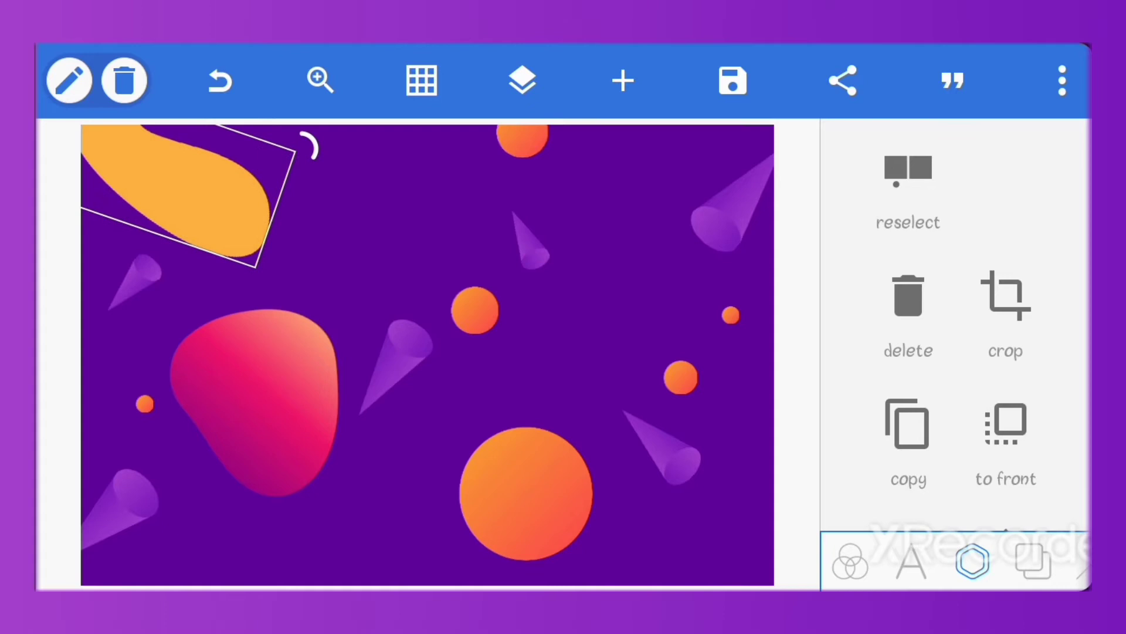
Give the corner blob a reversed gradient fill.
scroll(955, 352, "down", 5)
left_click(905, 495)
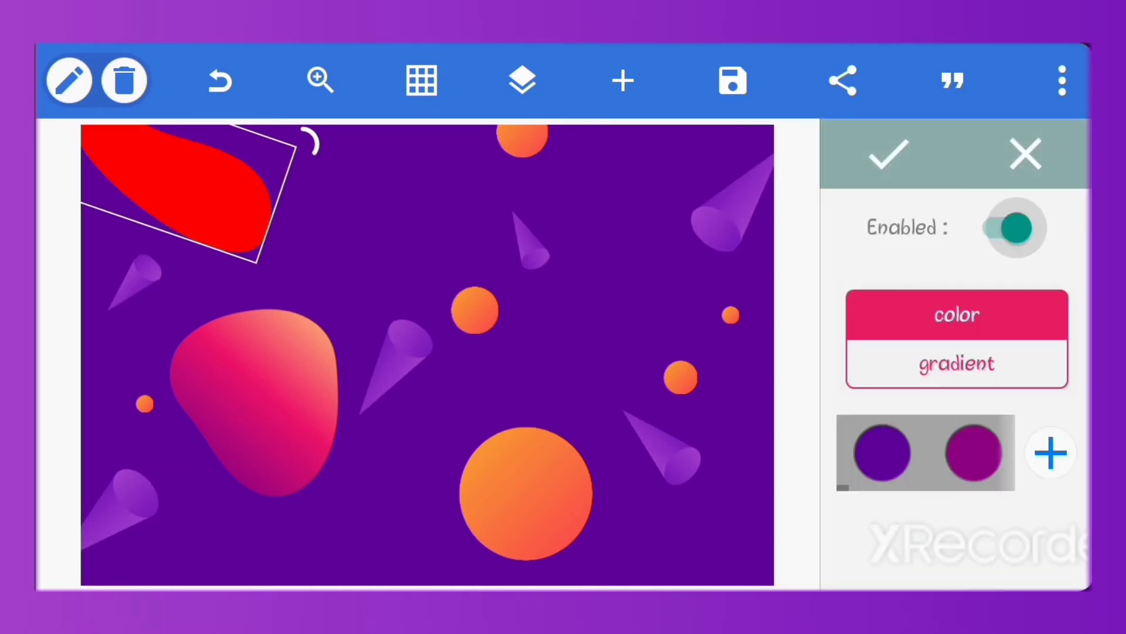
left_click(957, 363)
left_click(882, 451)
left_click(1033, 302)
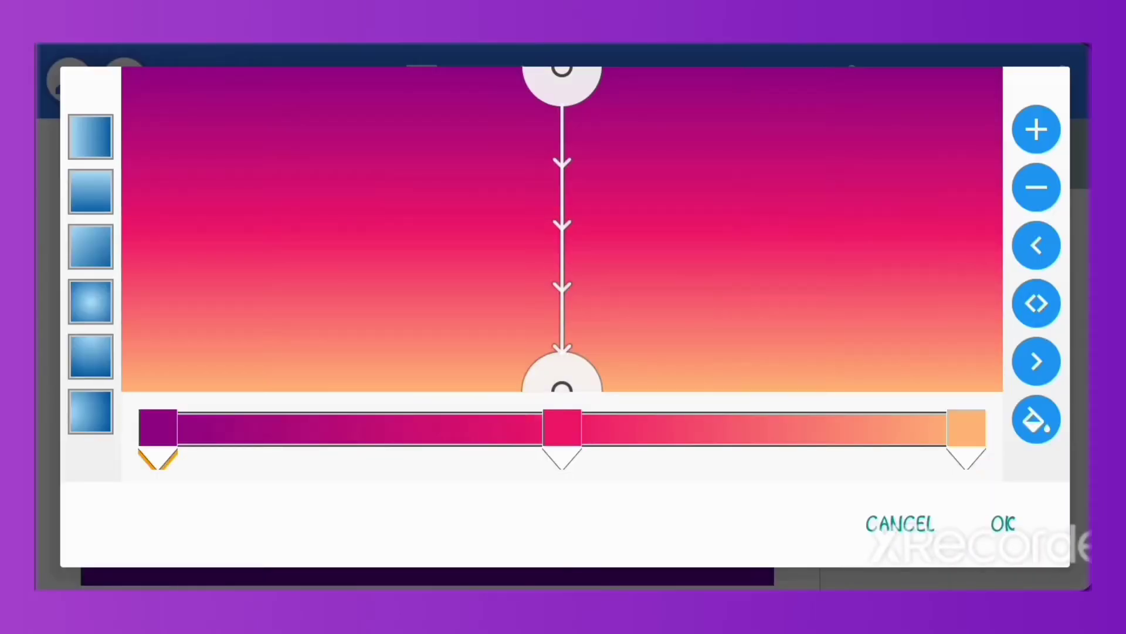
left_click(1001, 522)
left_click(889, 154)
left_click(176, 182)
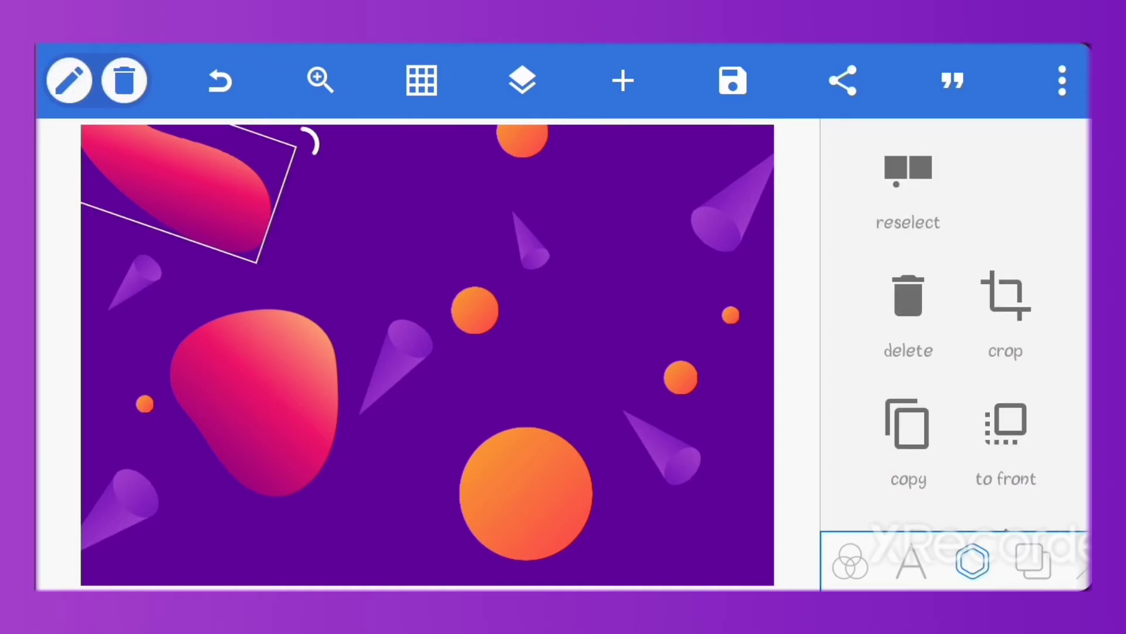
Duplicate the top-left blob and rotate the copy into the centre-right.
left_click(908, 424)
left_click_drag(176, 182, 516, 402)
left_click_drag(646, 365, 460, 270)
mouse_move(436, 497)
left_mouse_down()
mouse_move(521, 491)
mouse_move(491, 422)
mouse_move(677, 501)
mouse_move(732, 360)
mouse_move(706, 287)
mouse_move(727, 284)
mouse_move(681, 307)
mouse_move(694, 337)
mouse_move(692, 311)
left_mouse_up()
Nudge the lower-right cone, two small orange circles, the left pink blob and a middle cone.
left_click(663, 452)
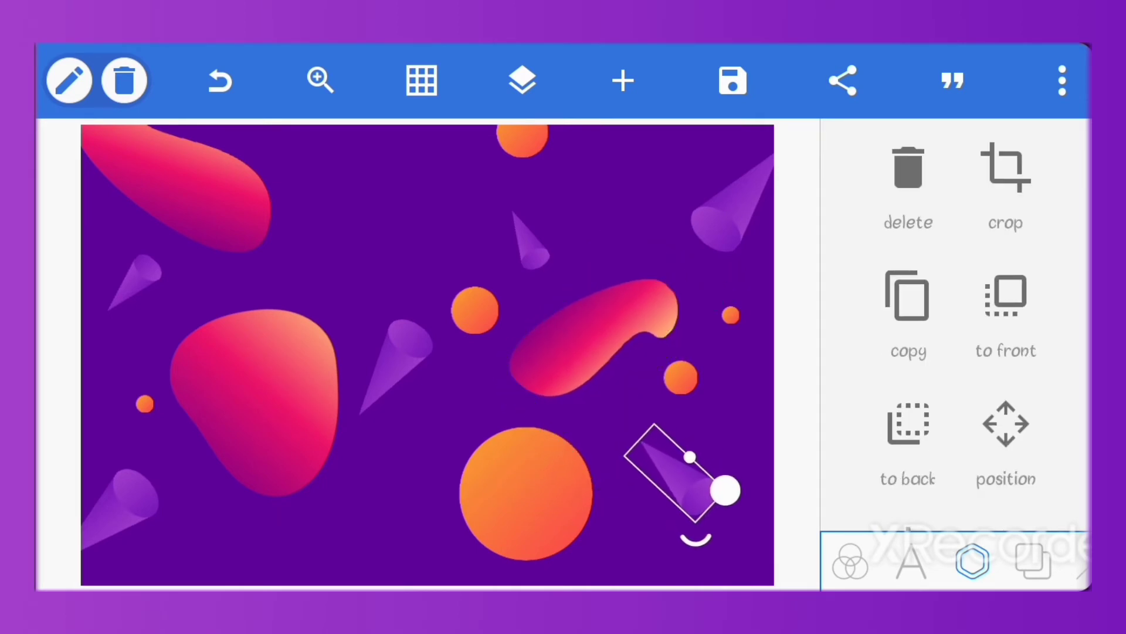
left_click_drag(681, 377, 700, 400)
mouse_move(731, 315)
left_mouse_down()
mouse_move(734, 350)
mouse_move(742, 347)
left_mouse_up()
left_click_drag(681, 481, 673, 484)
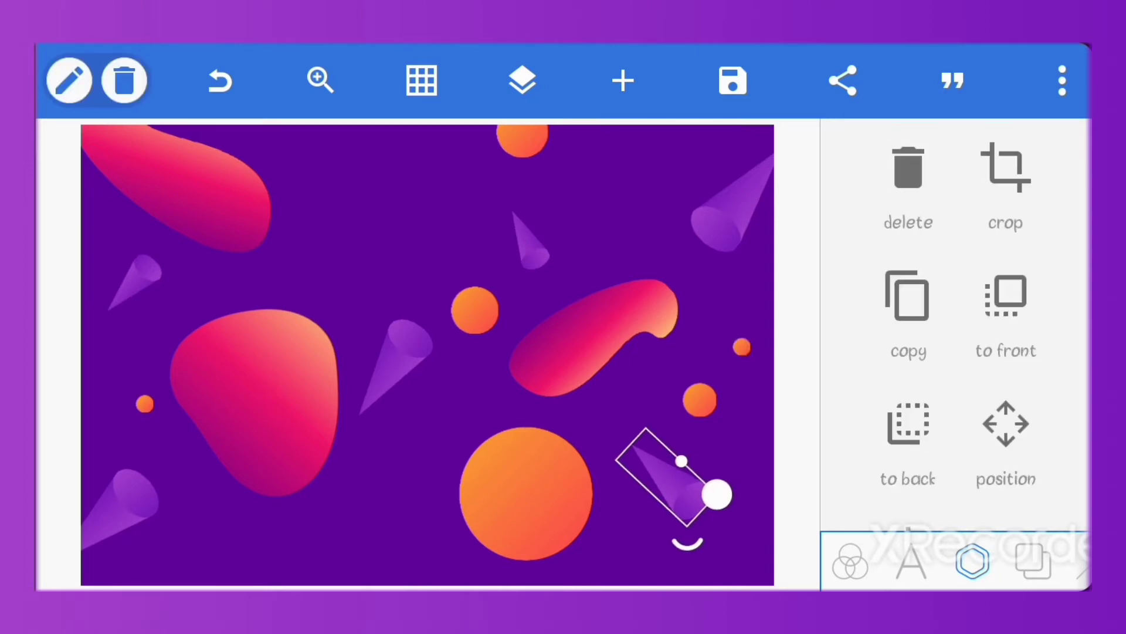
left_click(255, 405)
left_click_drag(255, 405, 266, 428)
left_click(587, 235)
left_click(393, 369)
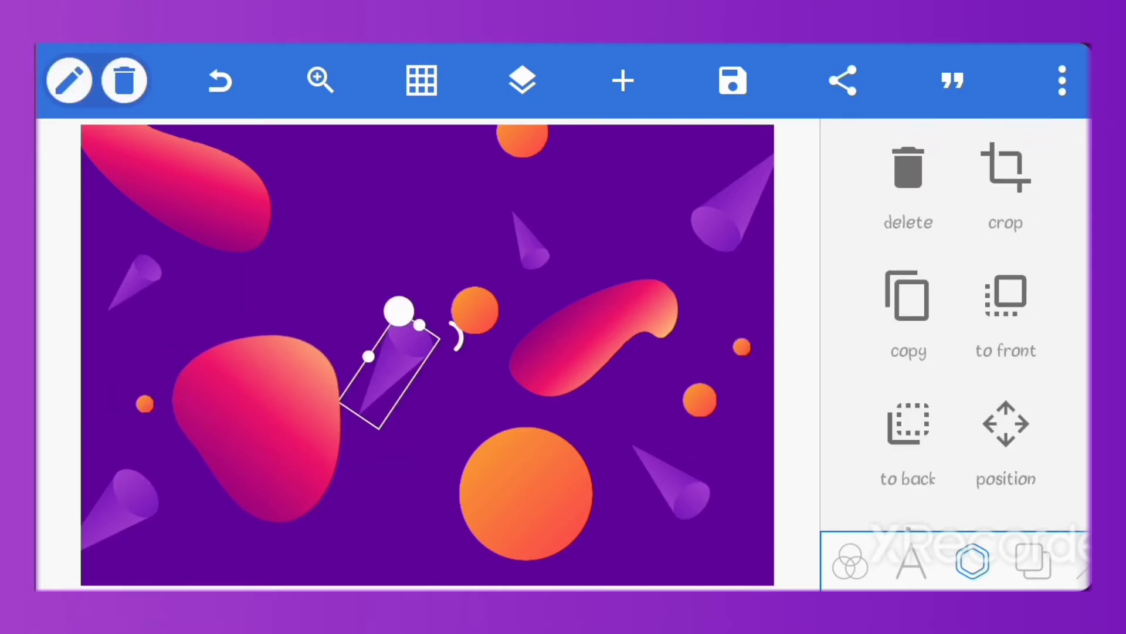
left_click_drag(475, 310, 472, 298)
Adjust the central orange circle, upper cone, middle-left blob and top-left blob positions.
left_click(531, 240)
left_click_drag(531, 241, 555, 235)
left_click_drag(473, 298, 455, 288)
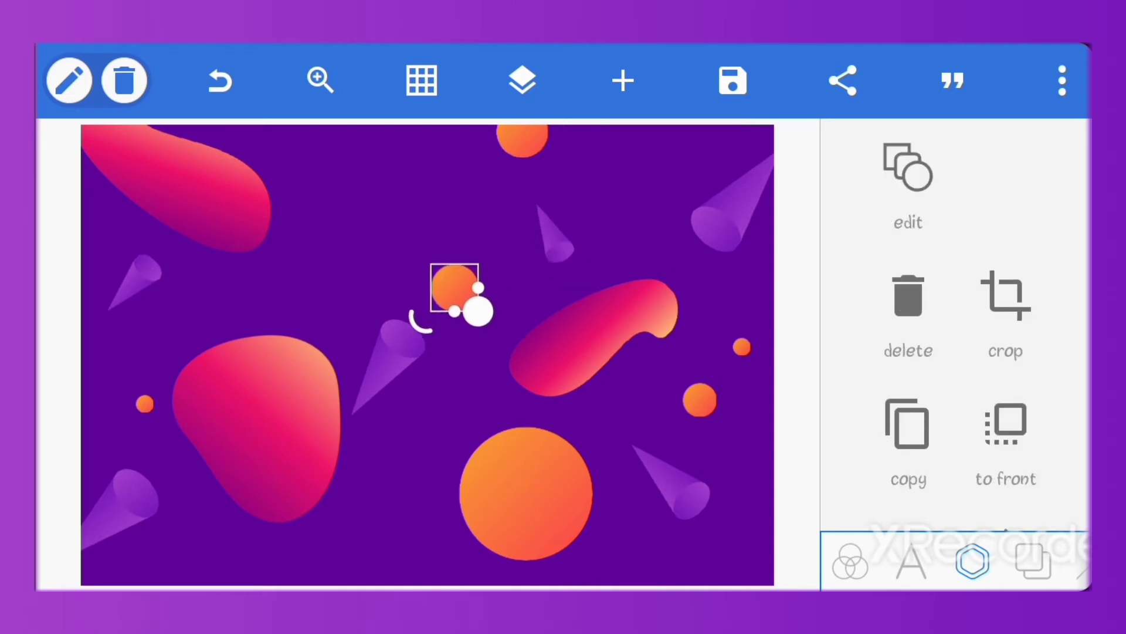
left_click(549, 232)
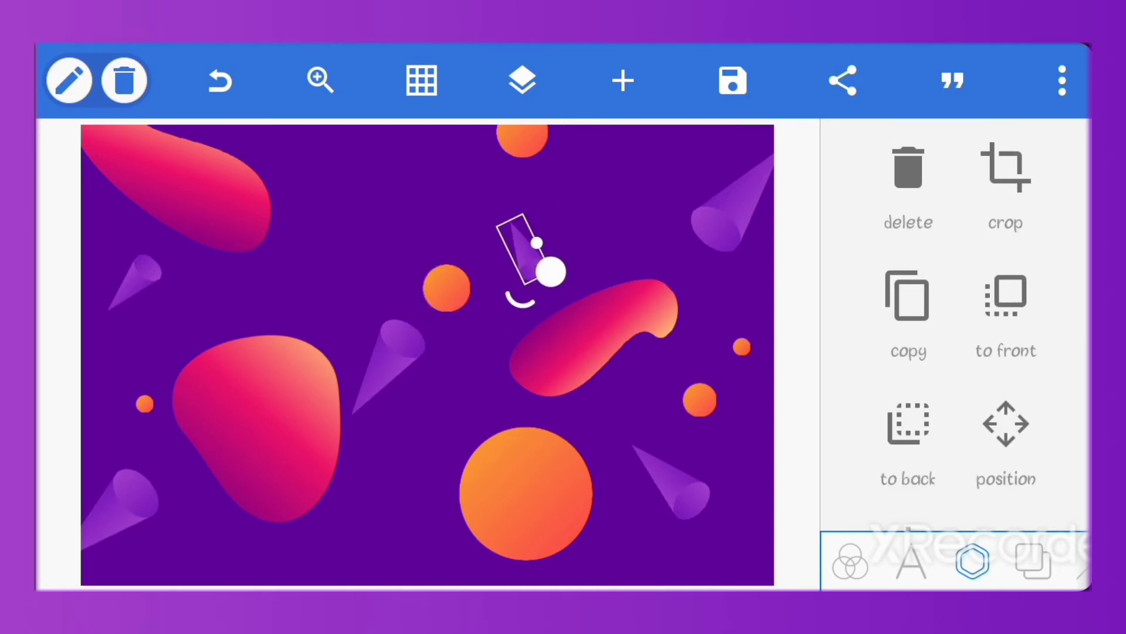
left_click(524, 496)
left_click_drag(255, 428, 254, 421)
left_click_drag(176, 188, 208, 173)
Copy the top orange circle onto the left side and shift the small right circle left.
left_click(342, 135)
left_click(522, 140)
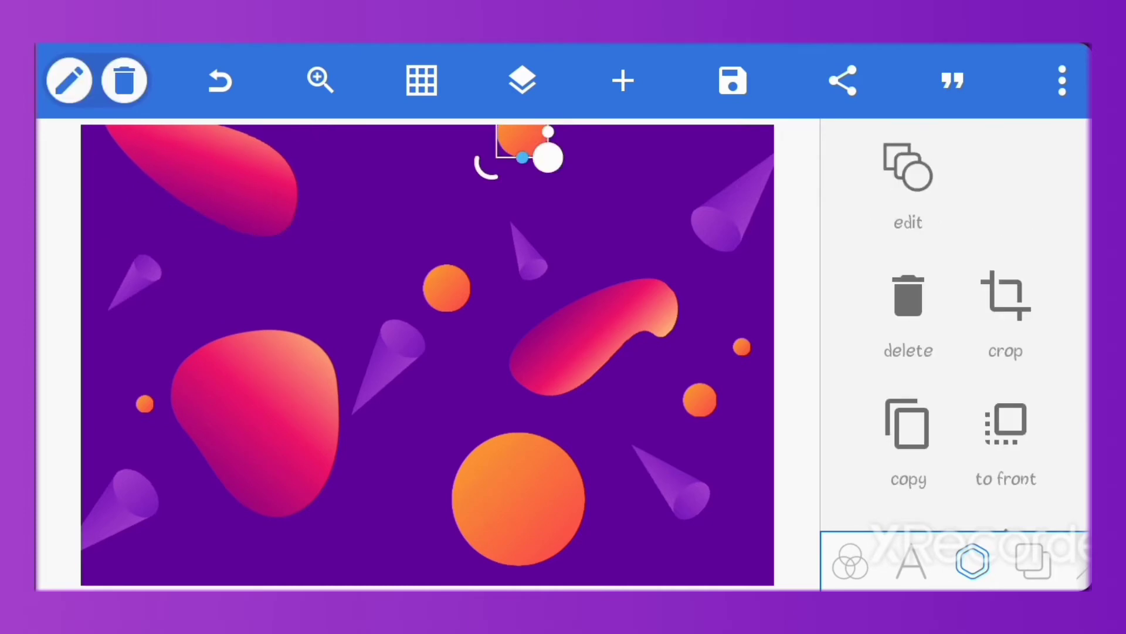
left_click(907, 424)
left_click_drag(114, 157, 220, 252)
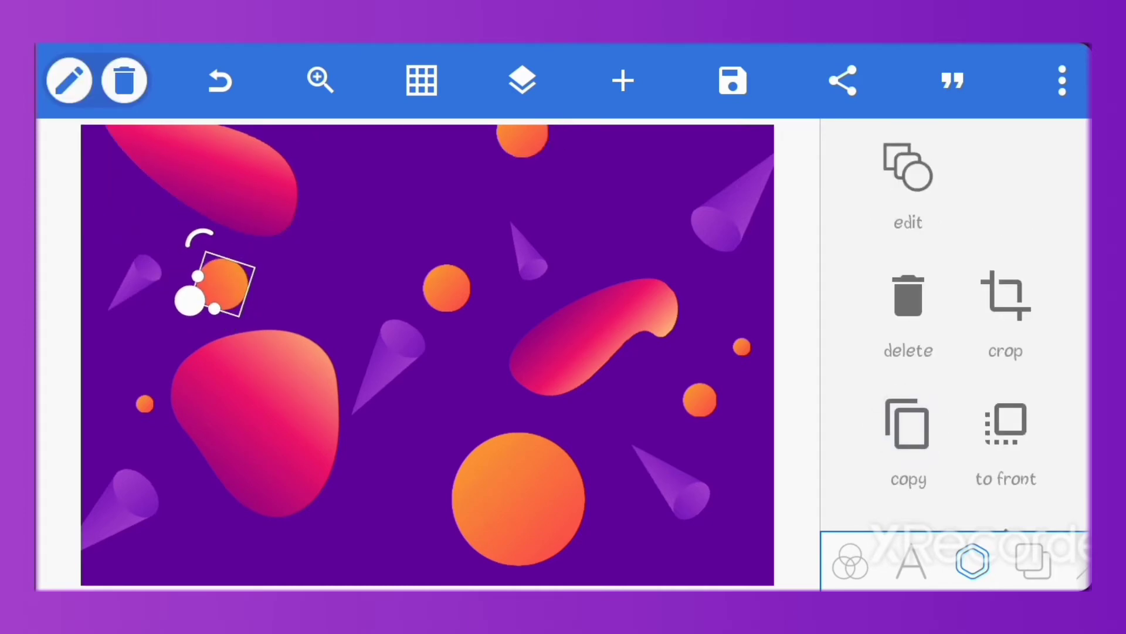
key("Escape")
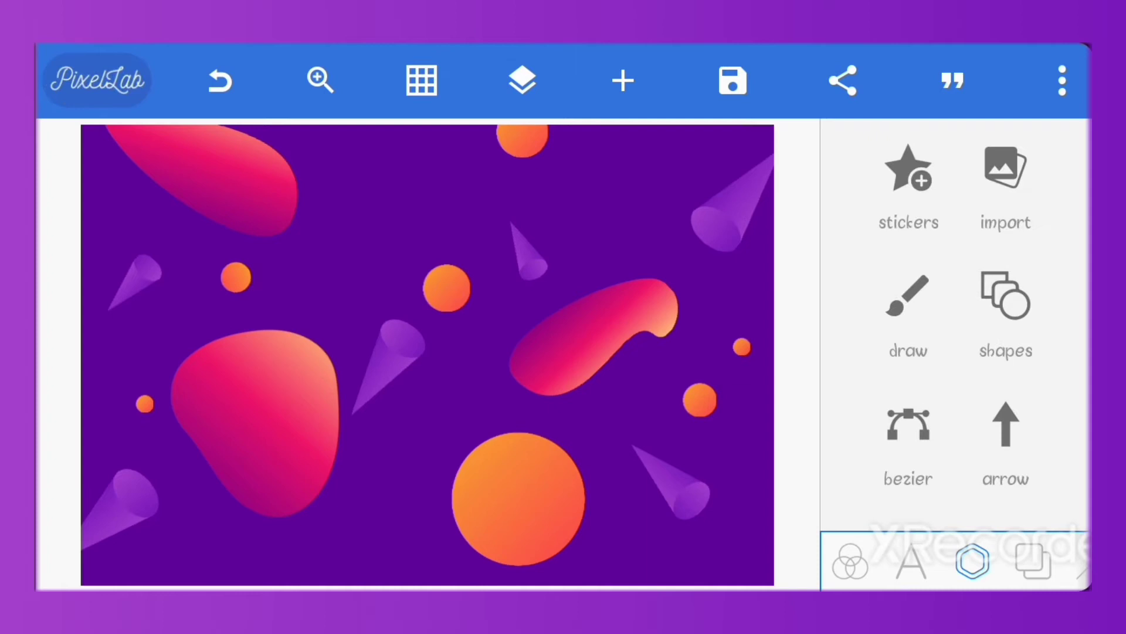
left_click(447, 288)
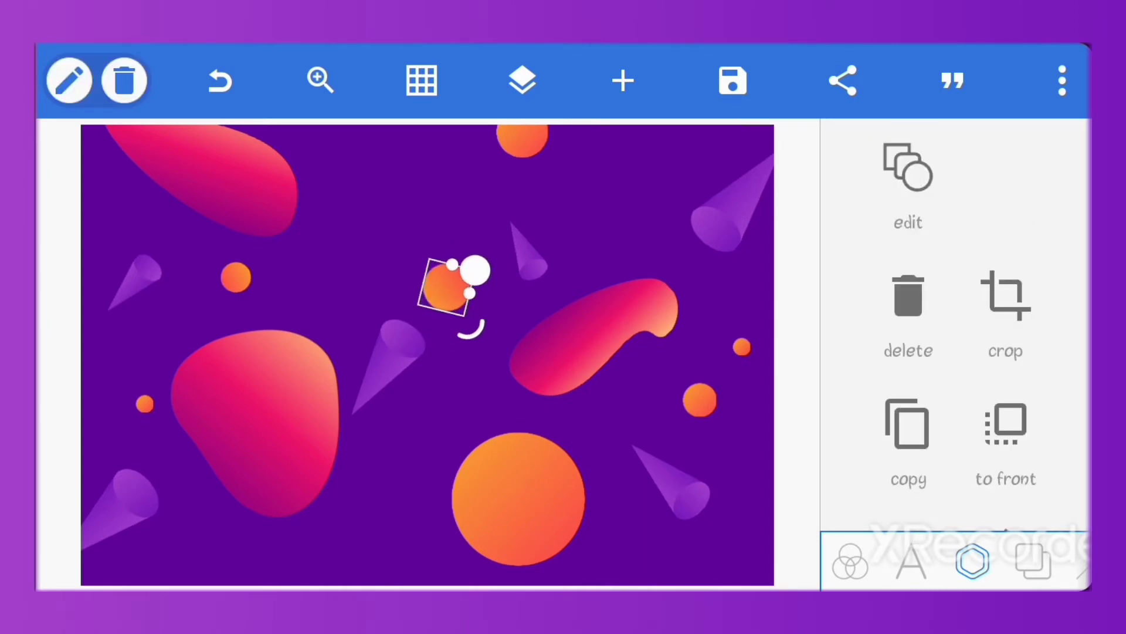
key("Escape")
left_click(518, 499)
key("Escape")
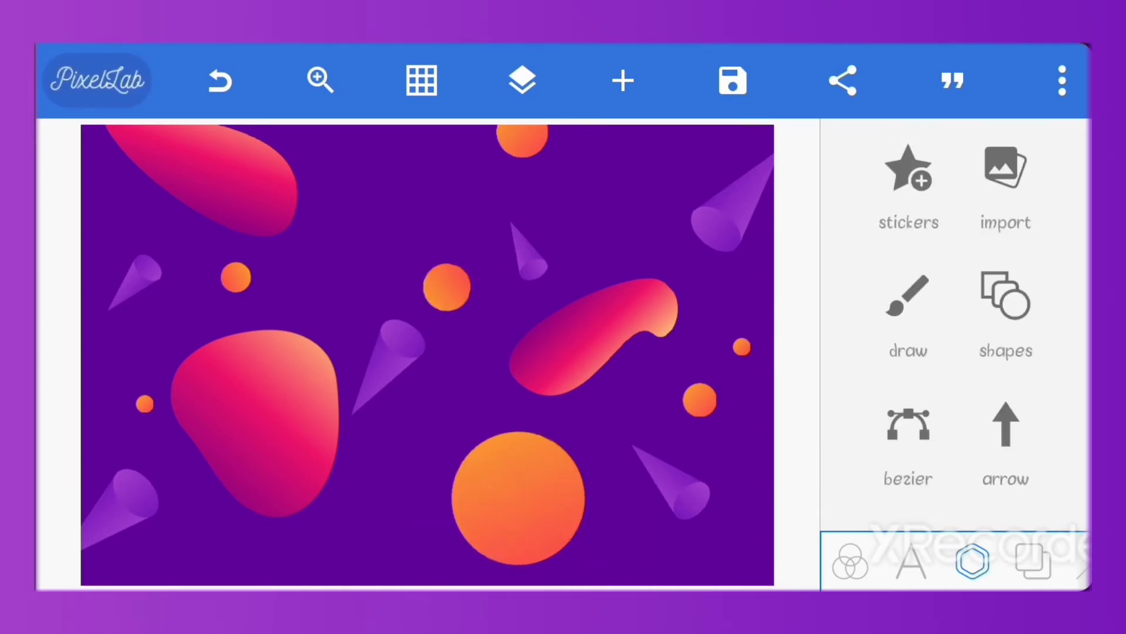
left_click_drag(700, 400, 680, 403)
key("Escape")
Add a white rectangle, round it fully into a pill, and widen and heighten it.
left_click(669, 484)
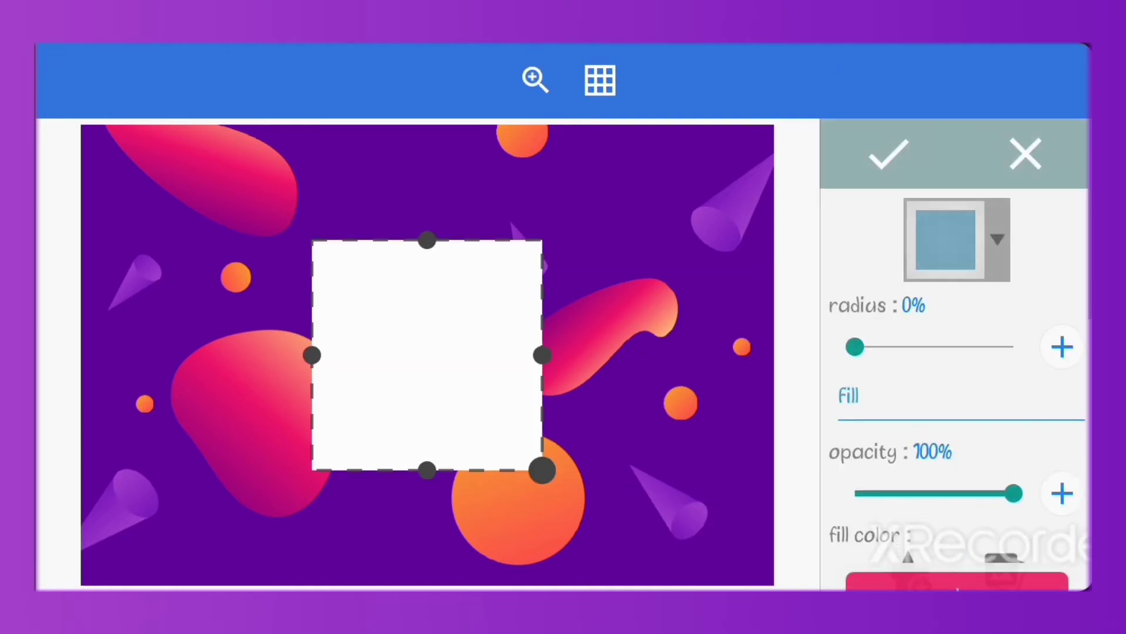
left_click(623, 81)
left_click_drag(557, 329, 603, 329)
left_click_drag(854, 346, 1013, 347)
left_click_drag(458, 328, 430, 364)
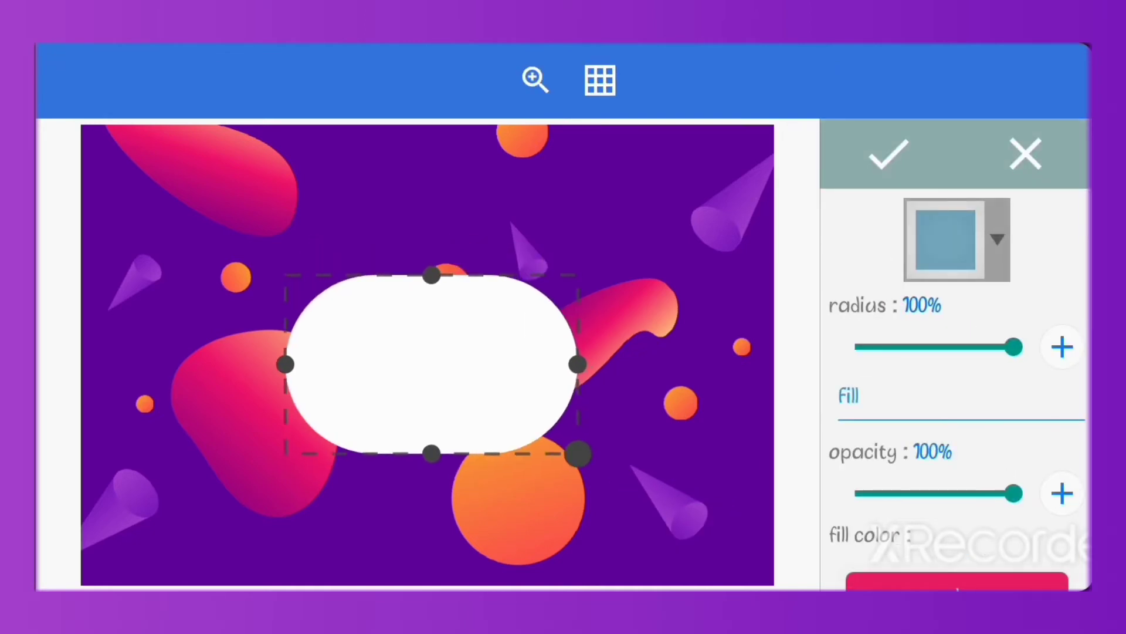
left_click_drag(576, 362, 617, 365)
left_click_drag(451, 453, 452, 479)
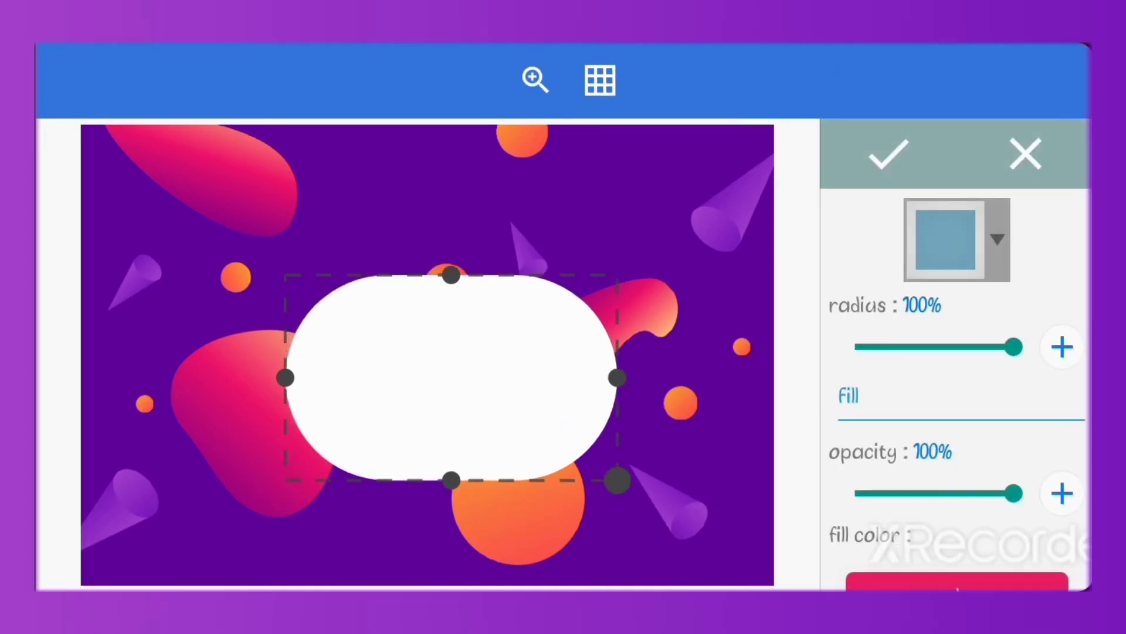
Stretch and reposition the pill across the canvas centre.
mouse_move(451, 377)
left_mouse_down()
mouse_move(451, 352)
mouse_move(427, 351)
left_mouse_up()
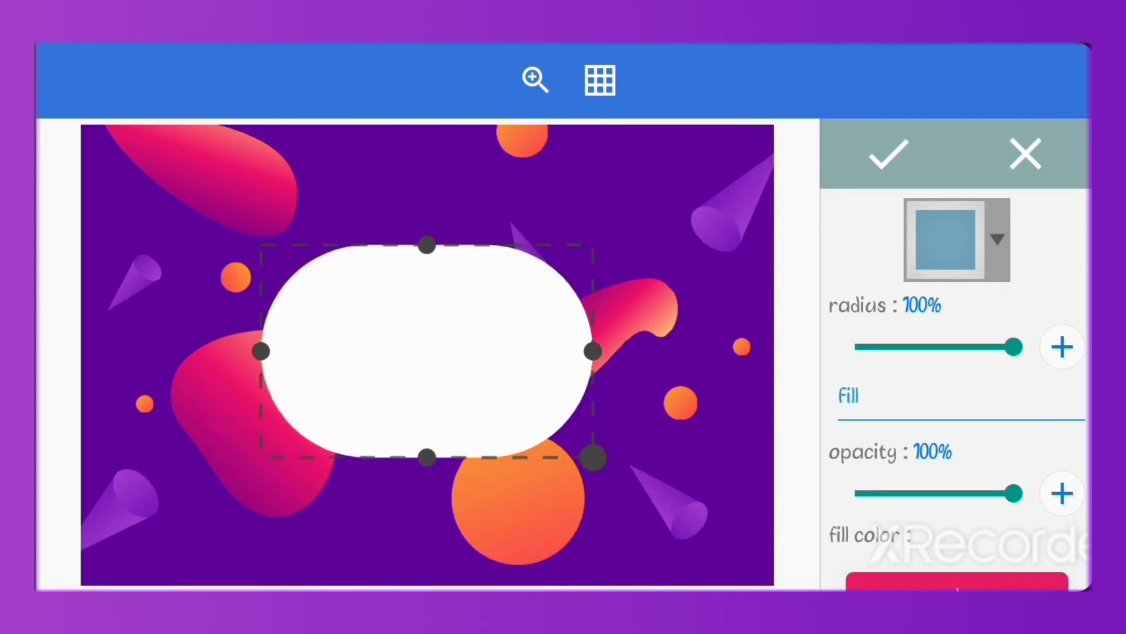
left_click_drag(593, 351, 648, 351)
left_click_drag(261, 351, 221, 351)
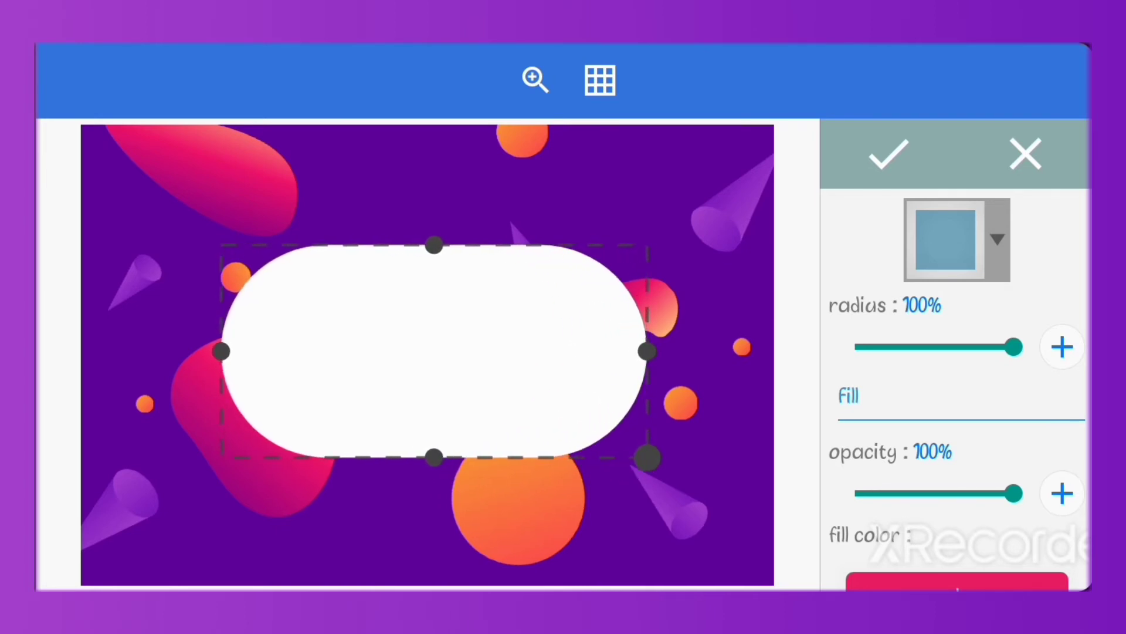
left_click_drag(435, 350, 427, 351)
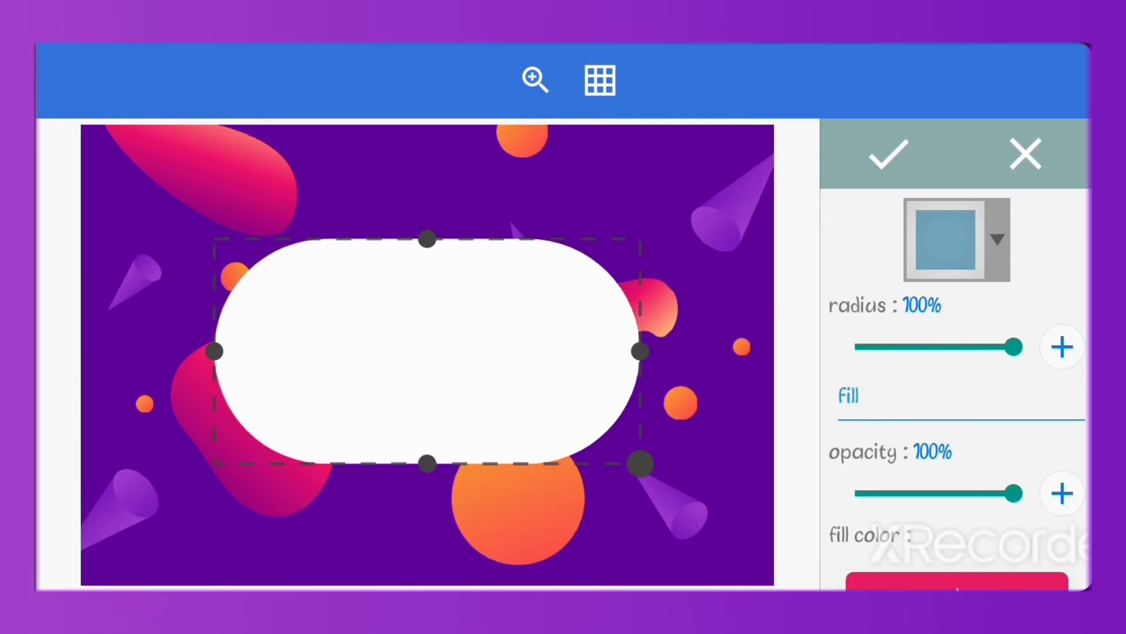
left_click_drag(217, 351, 249, 351)
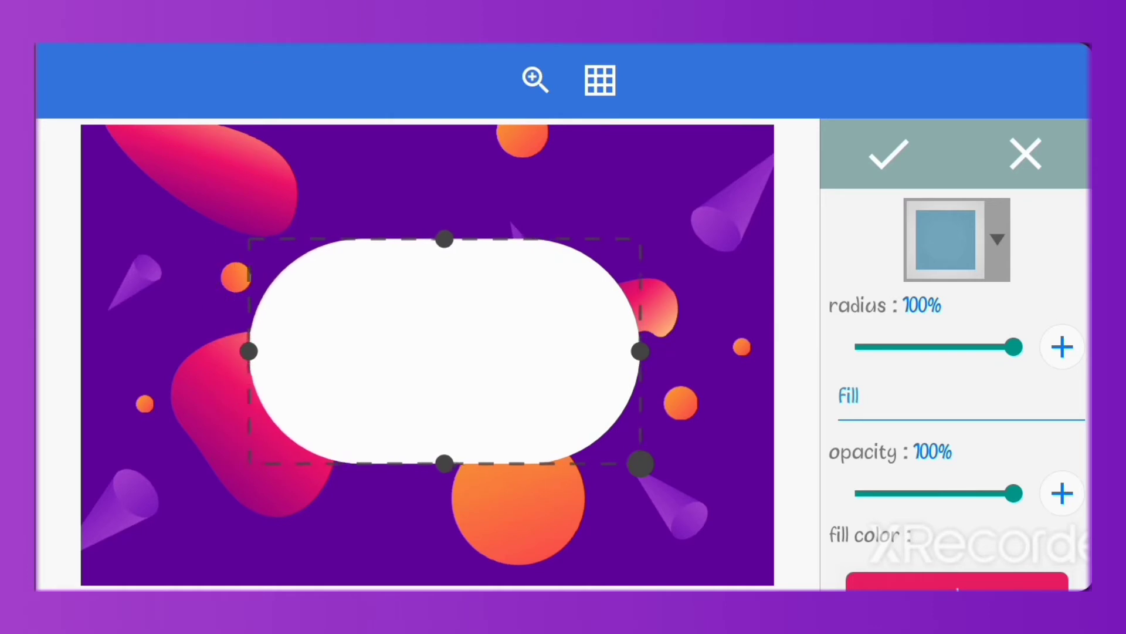
left_click_drag(444, 349, 444, 338)
Set the pill to 35% opacity and align it with the relative position options.
mouse_move(1014, 493)
left_mouse_down()
mouse_move(893, 493)
mouse_move(910, 493)
left_mouse_up()
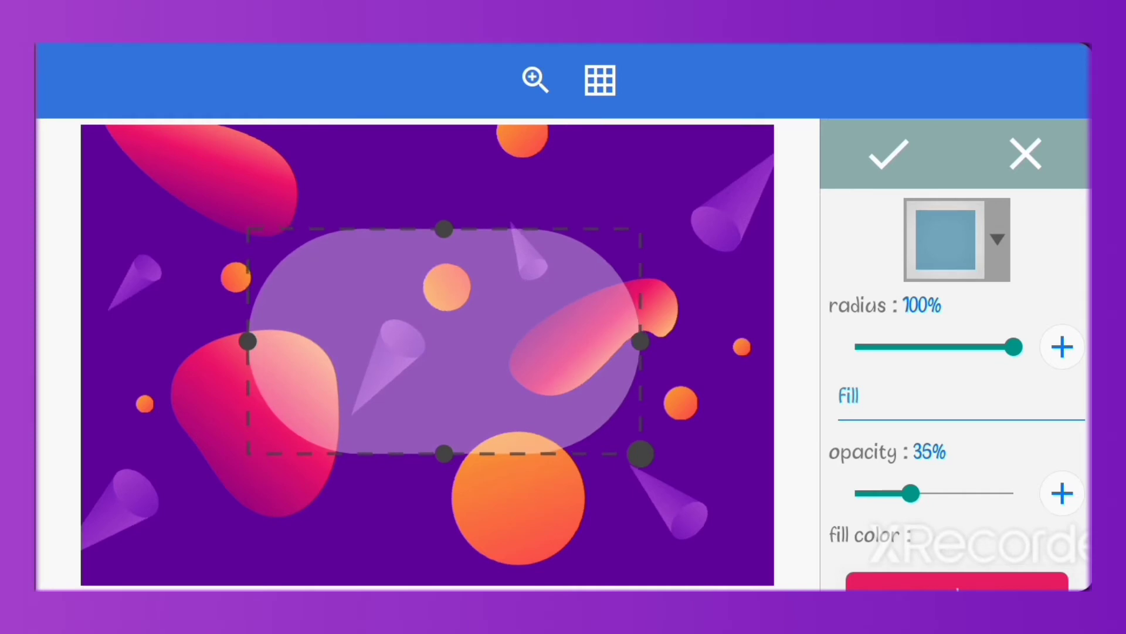
left_click_drag(444, 346, 447, 360)
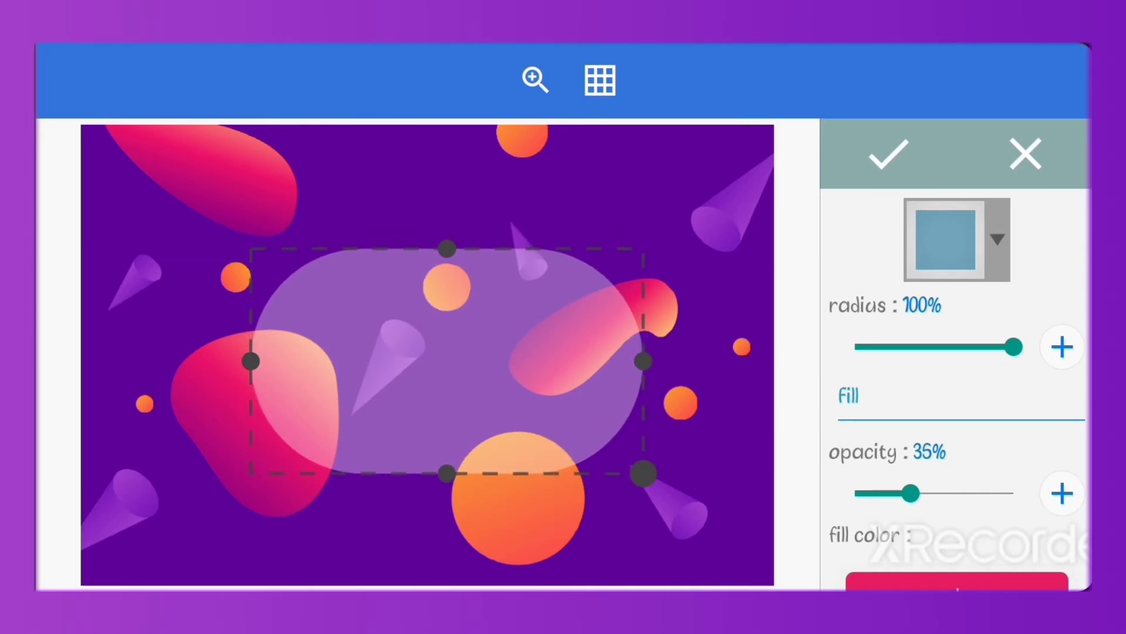
left_click(889, 154)
scroll(956, 381, "down", 5)
left_click(908, 352)
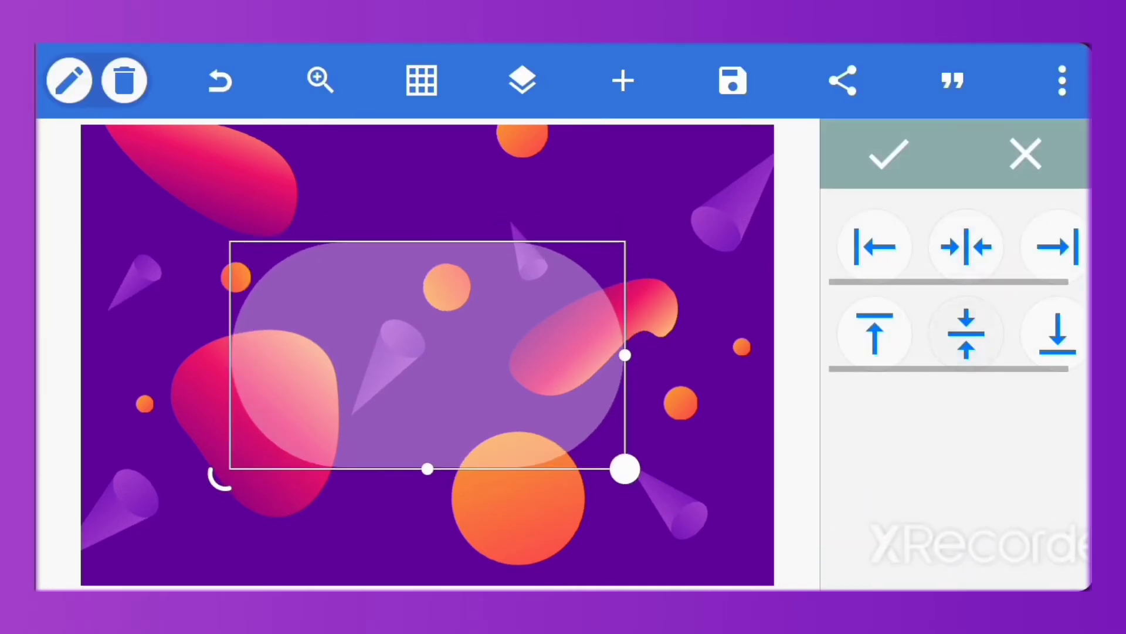
left_click(889, 154)
Place a smaller copy of the large orange circle above the pill's upper-left.
left_click(517, 499)
left_click_drag(548, 579, 542, 568)
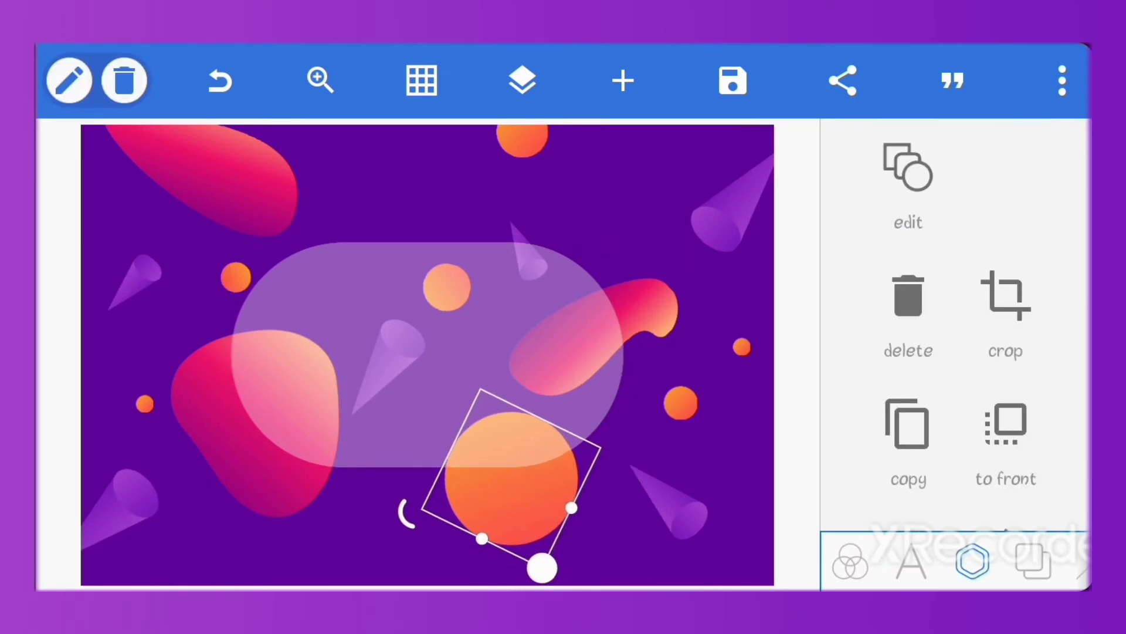
left_click(645, 528)
left_click(511, 482)
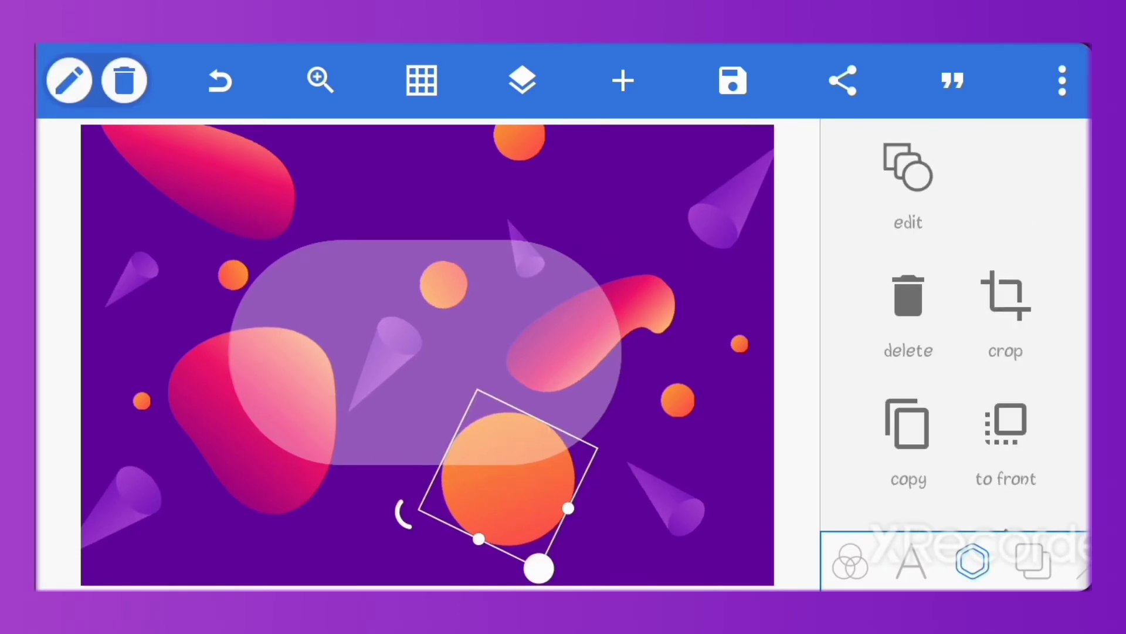
left_click(909, 423)
left_click_drag(146, 191, 352, 227)
left_click(587, 176)
left_click(354, 235)
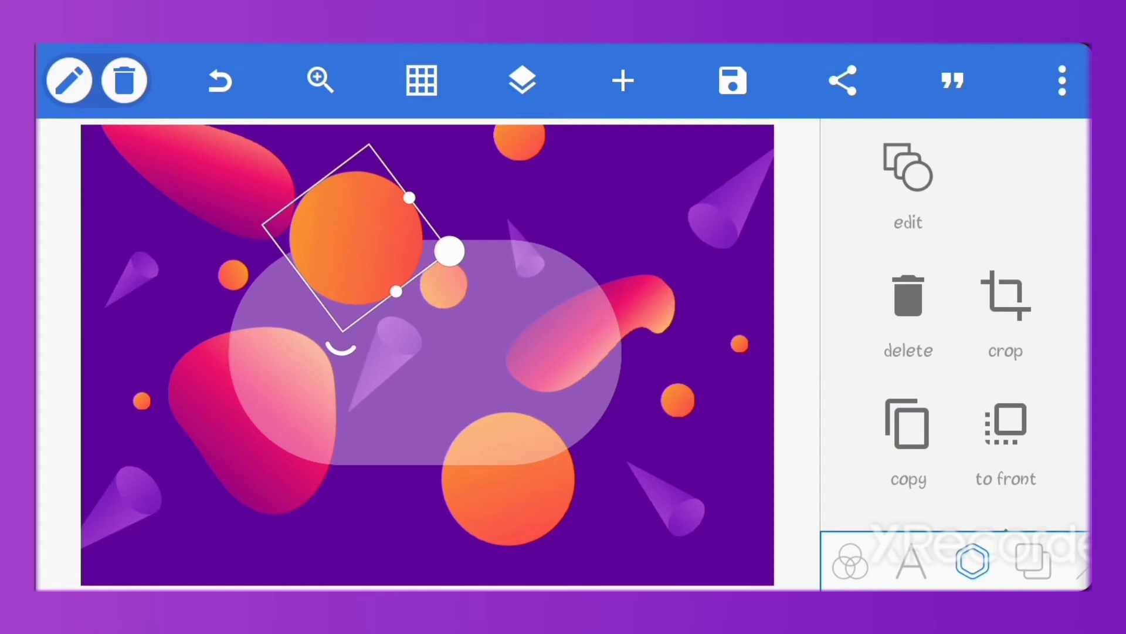
mouse_move(448, 249)
left_mouse_down()
mouse_move(288, 171)
mouse_move(315, 197)
left_mouse_up()
scroll(957, 323, "down", 5)
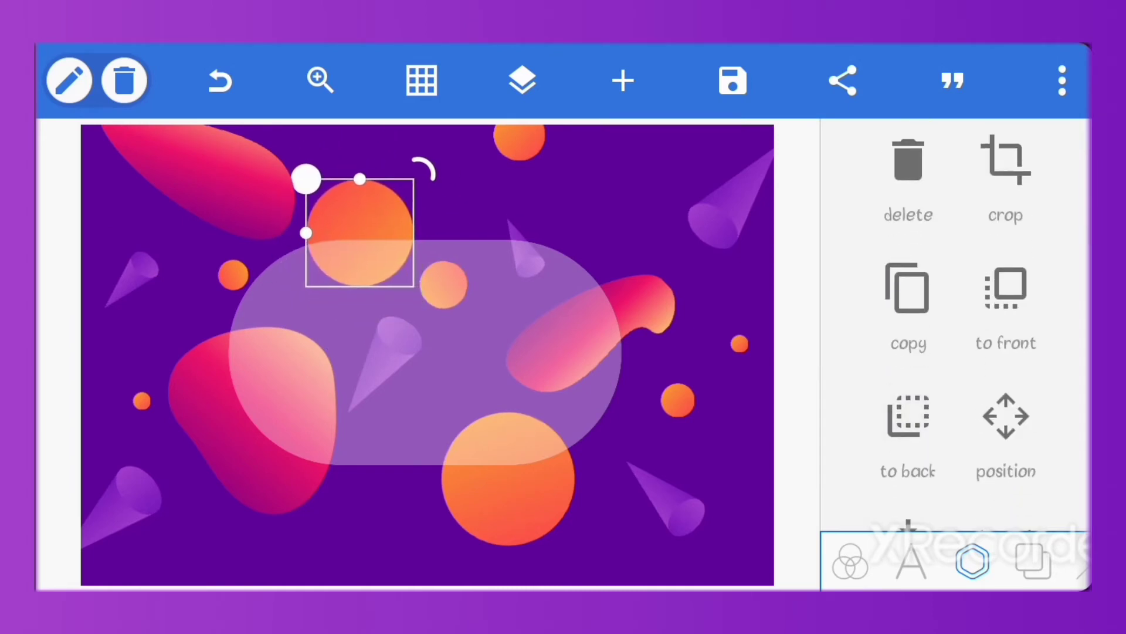
Shrink and tilt the pink blob in the top-left corner.
left_click(200, 176)
left_click_drag(262, 249, 236, 232)
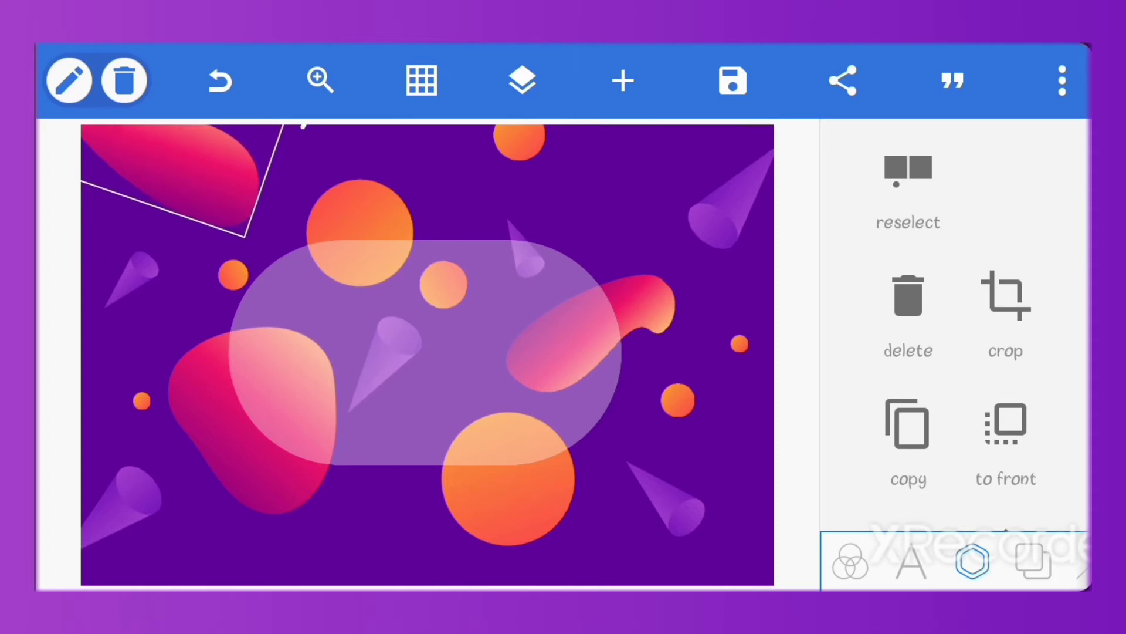
mouse_move(302, 124)
left_mouse_down()
mouse_move(302, 164)
mouse_move(299, 139)
left_mouse_up()
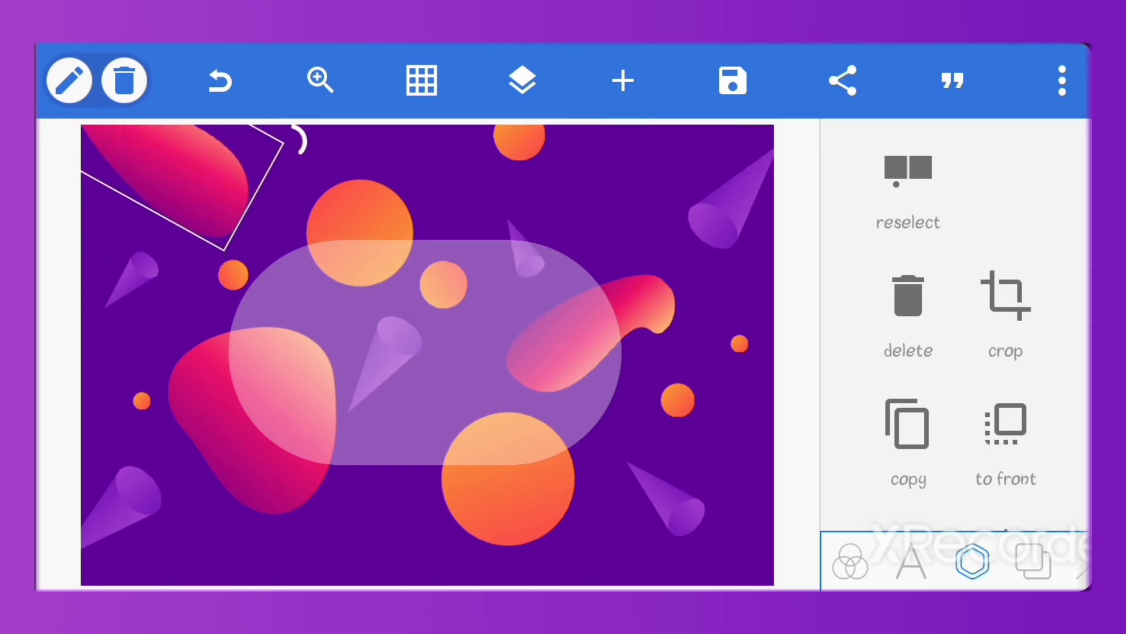
left_click(346, 225)
left_click(346, 224)
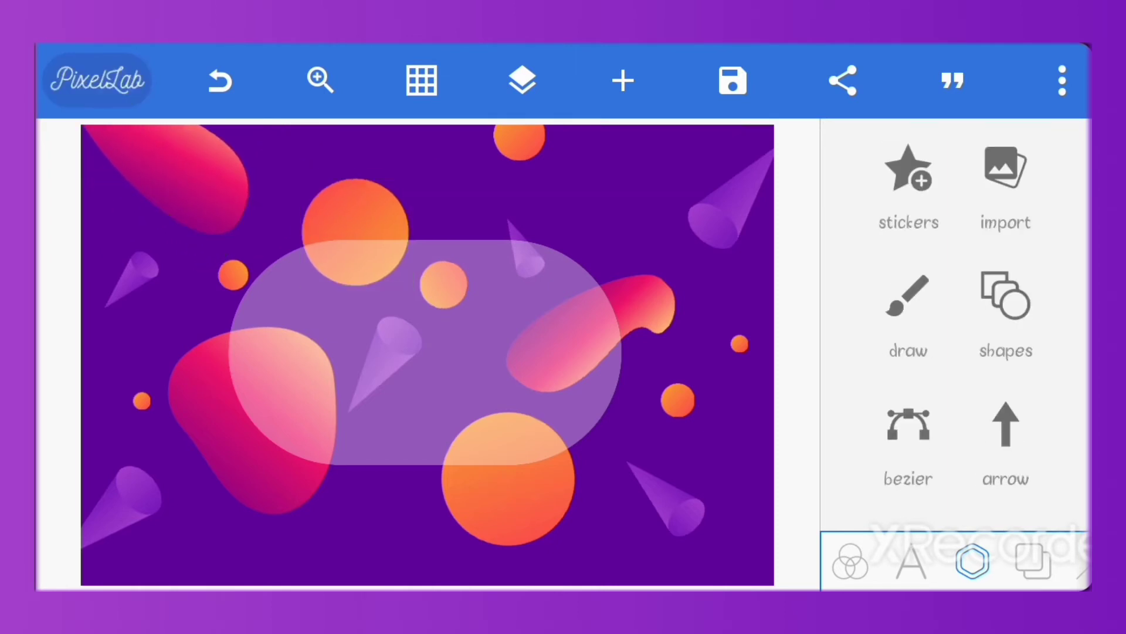
Give the translucent pill a 1-width white stroke, then deselect it.
left_click(346, 225)
left_click(423, 352)
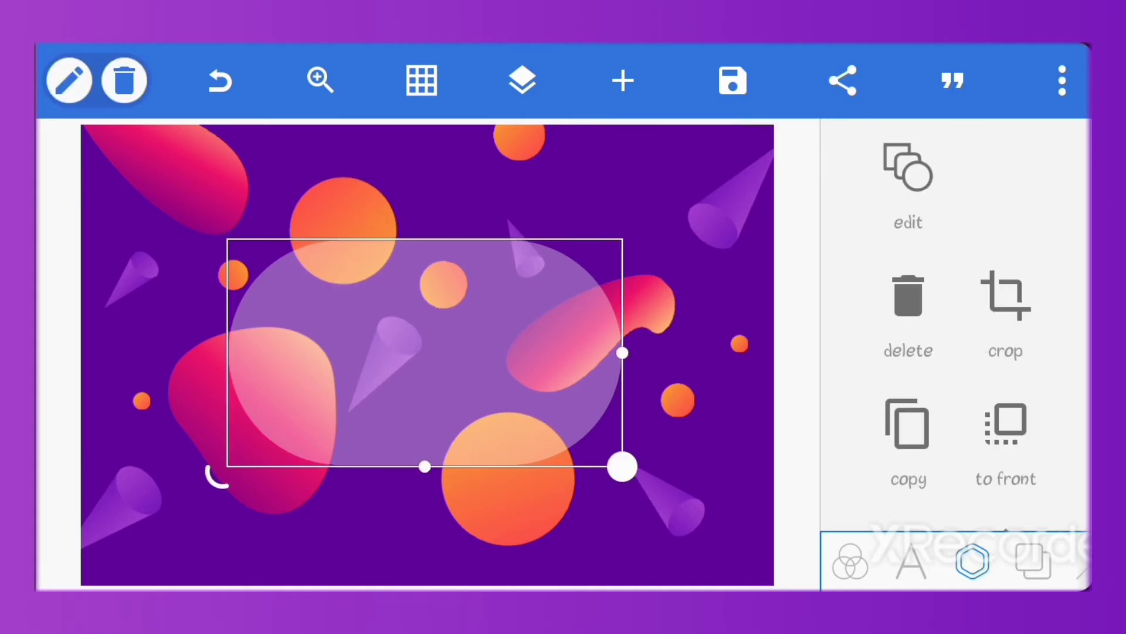
left_click(908, 176)
scroll(956, 381, "down", 5)
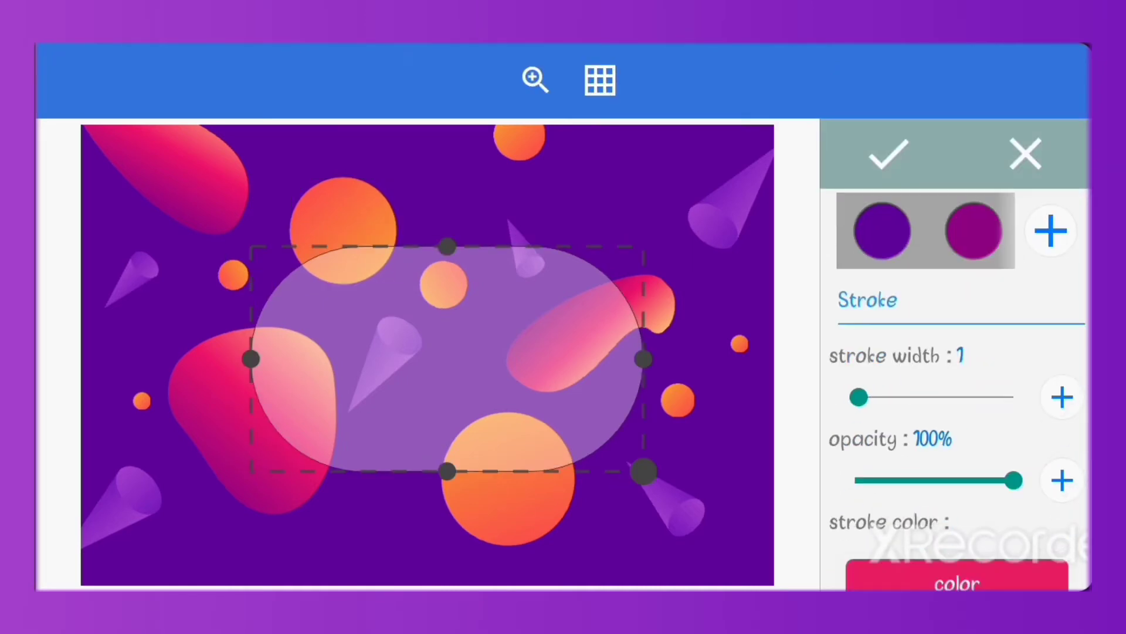
scroll(956, 381, "down", 5)
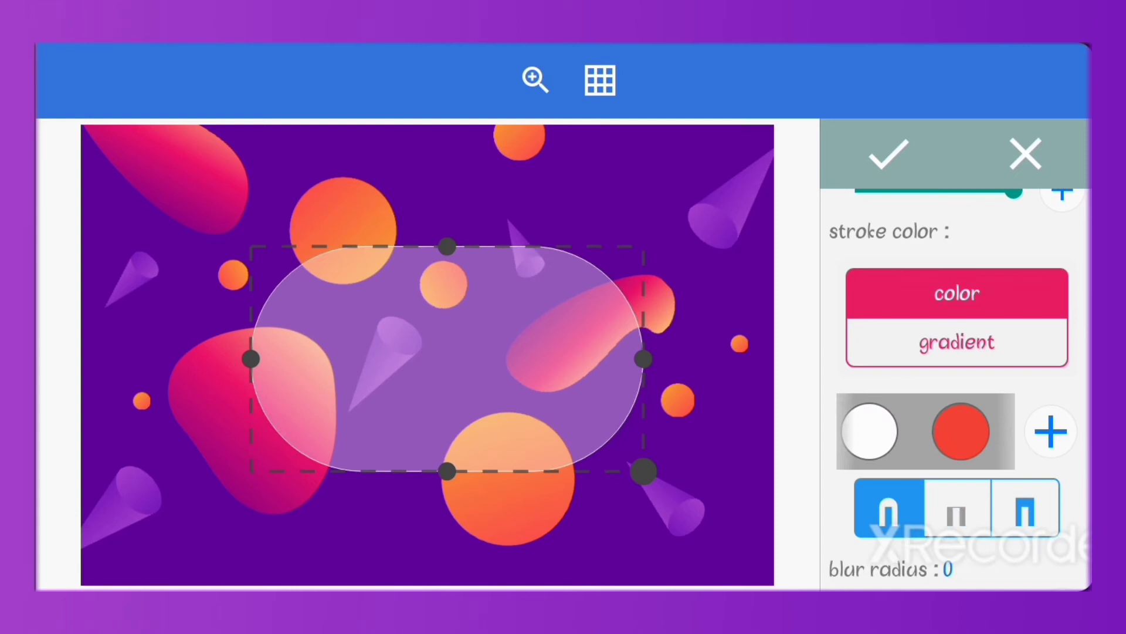
scroll(956, 388, "down", 1)
left_click(888, 153)
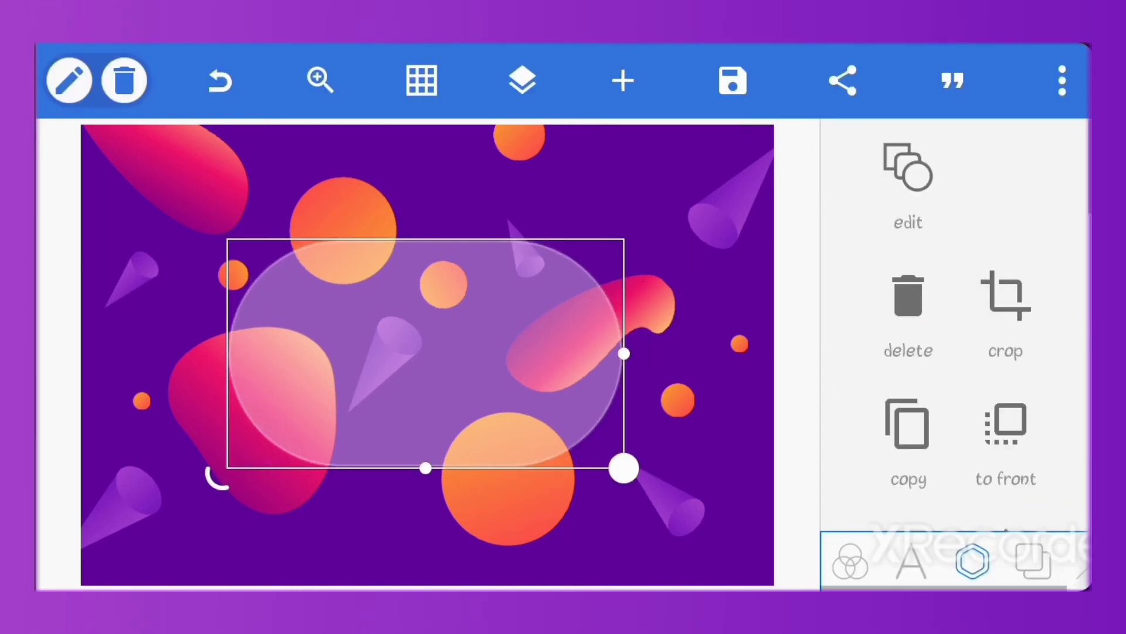
scroll(956, 382, "down", 4)
left_click(1006, 245)
left_click(889, 153)
left_click(727, 551)
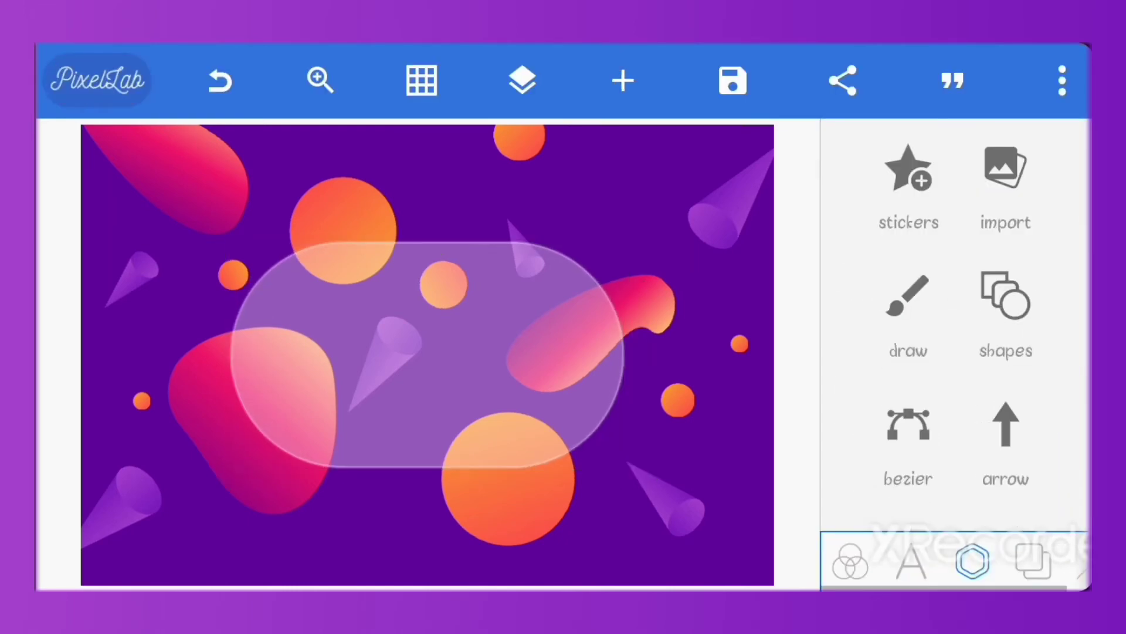
Add a thin line sticker and drag it onto the pill's top edge.
left_click(909, 176)
left_click(1026, 153)
left_click(382, 246)
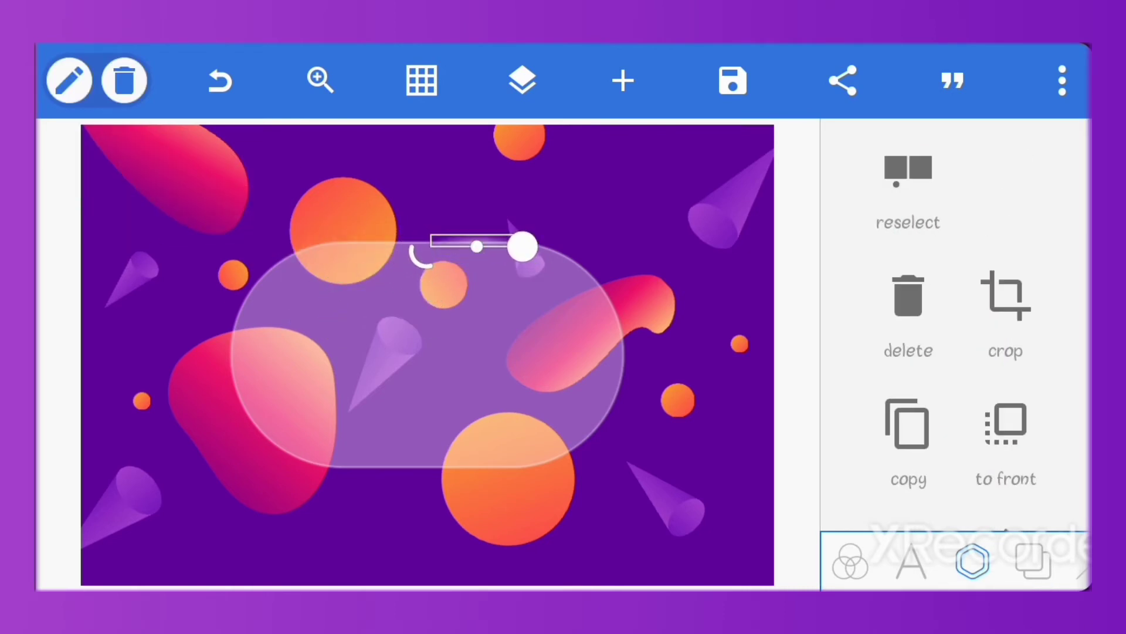
left_click(352, 381)
left_click(798, 352)
left_click_drag(477, 246, 477, 235)
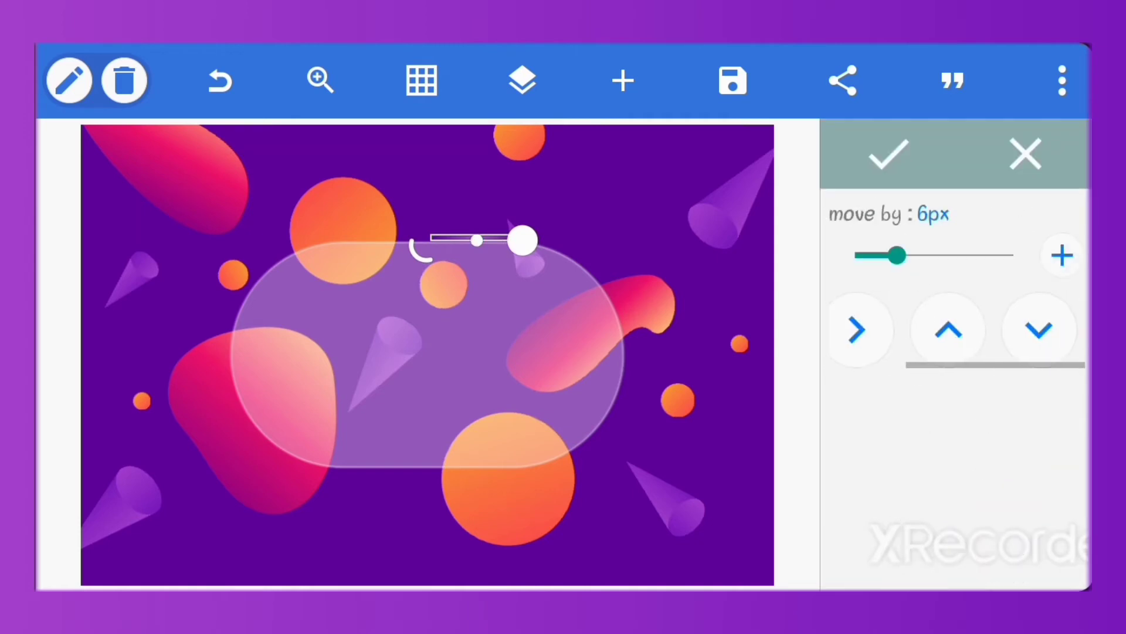
left_click(889, 153)
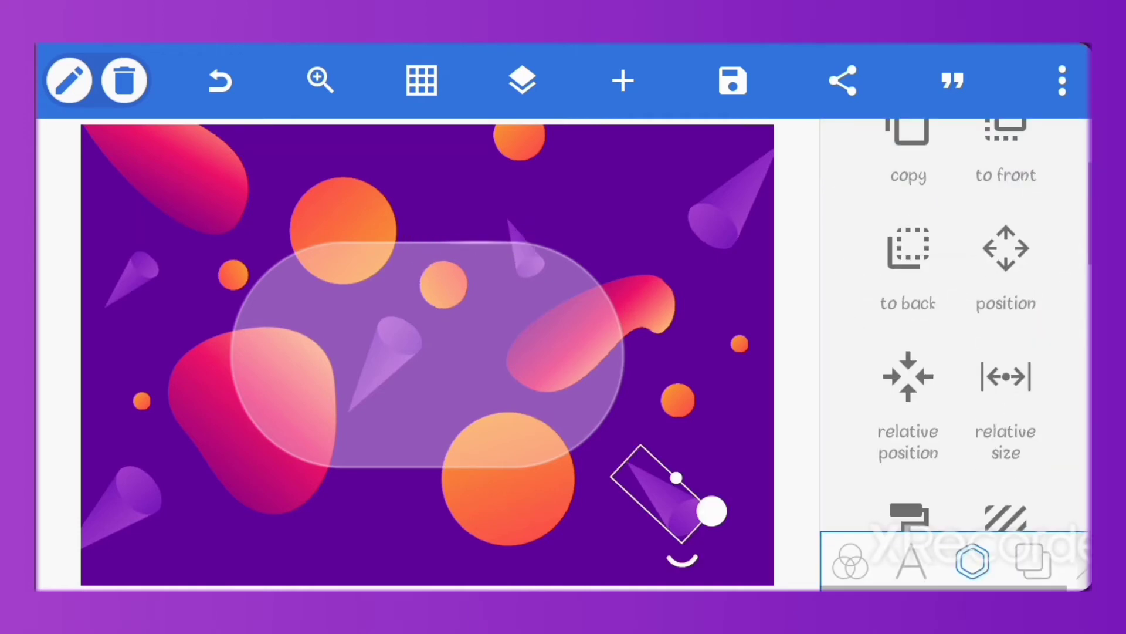
Fine-tune the top strip's position with the nudge arrows.
left_click(477, 243)
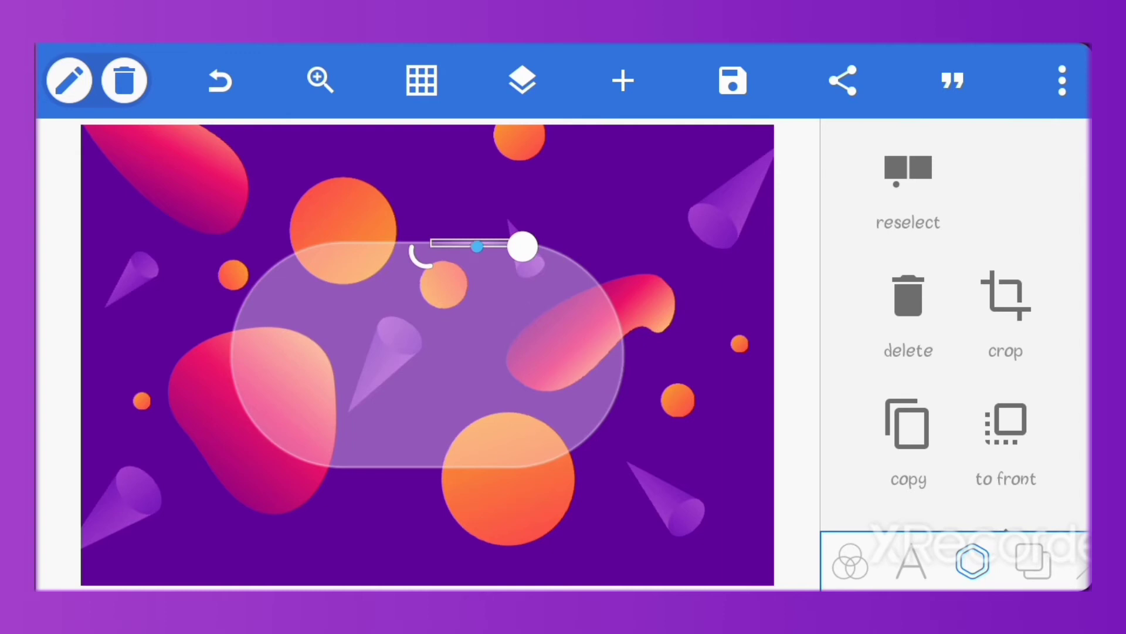
scroll(956, 381, "down", 2)
left_click(1005, 464)
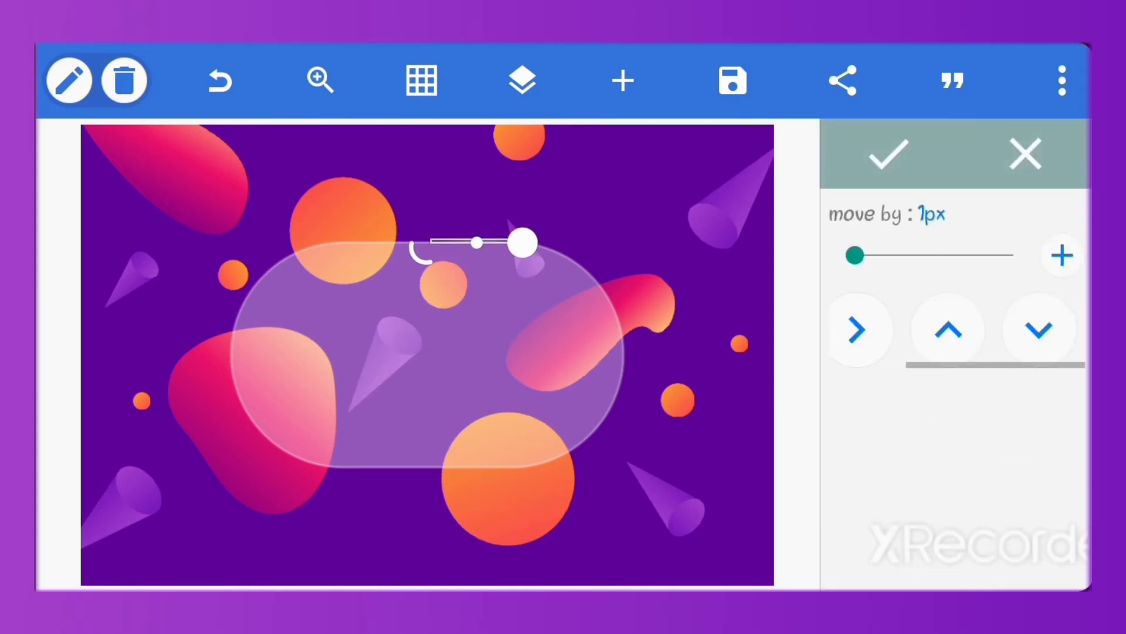
left_click(889, 154)
Move the second strip onto the pill's bottom edge and nudge it into place.
left_click(477, 243)
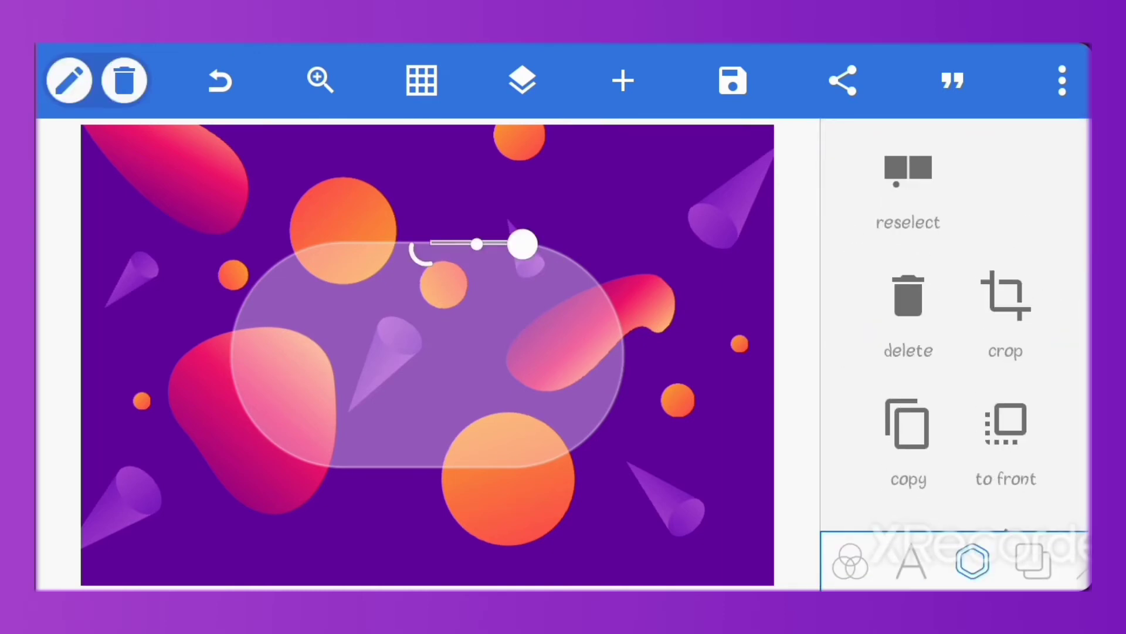
scroll(956, 352, "down", 3)
scroll(957, 352, "up", 2)
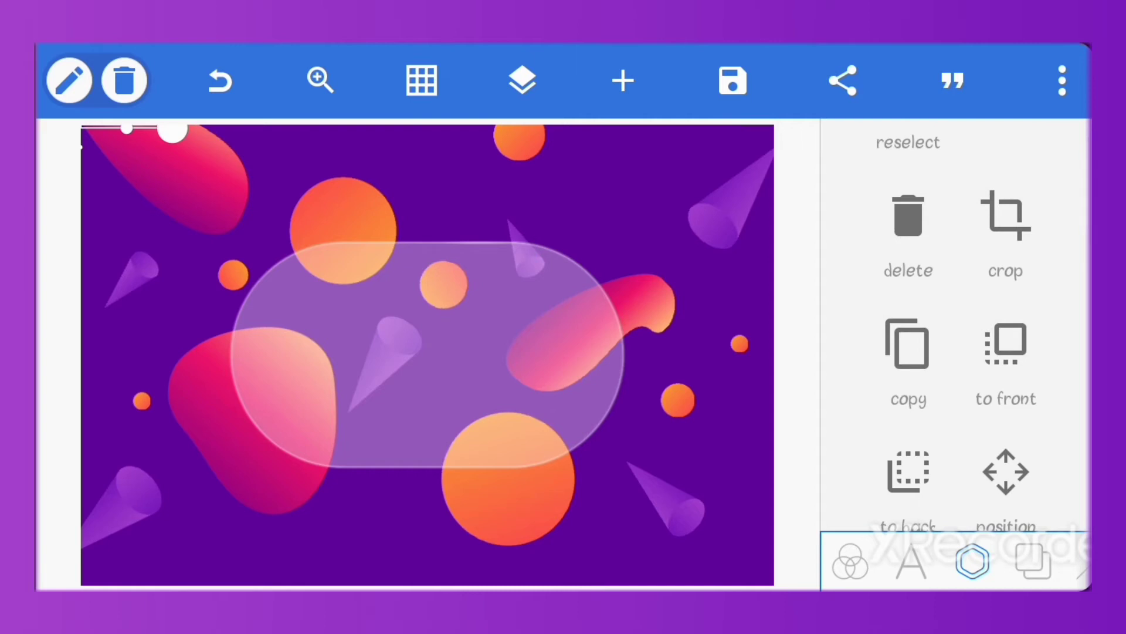
left_click_drag(88, 218, 345, 519)
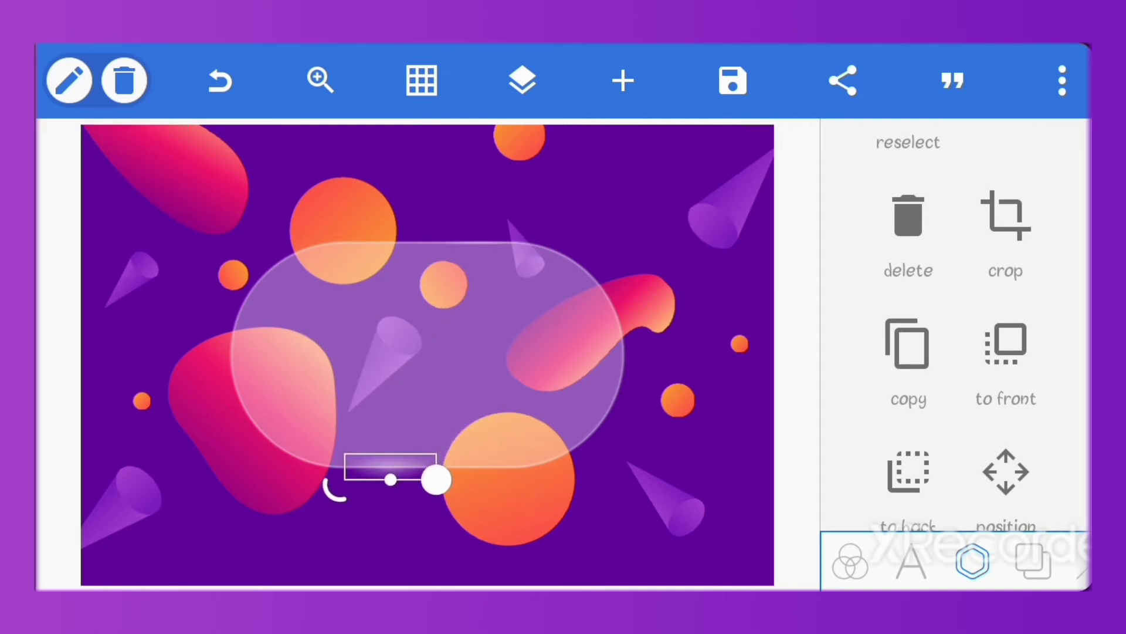
scroll(957, 352, "down", 2)
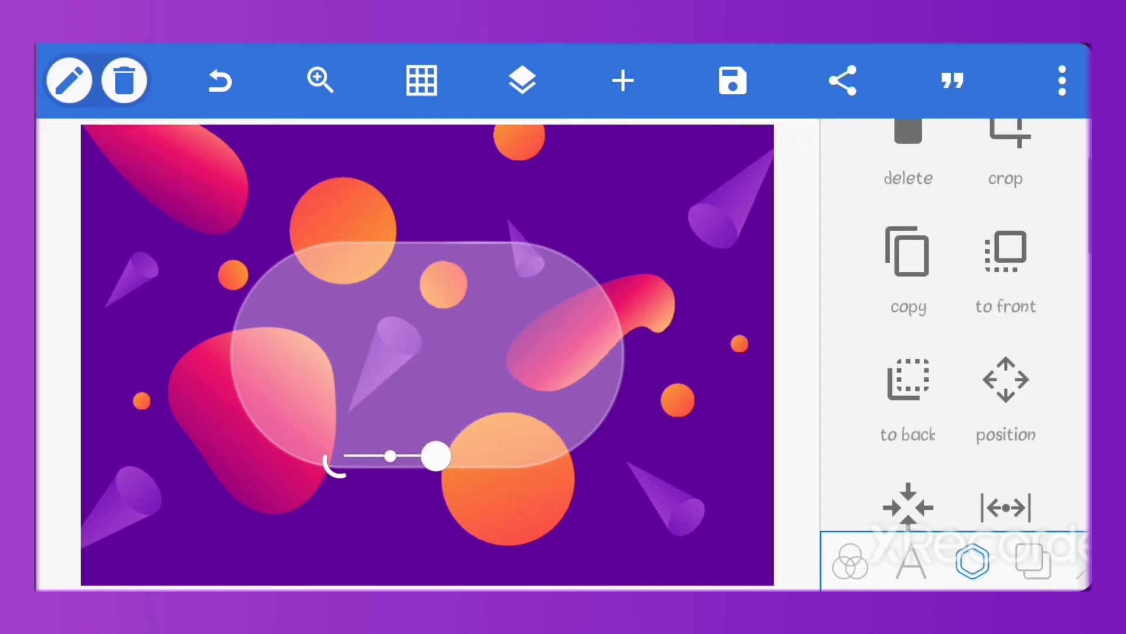
left_click(1006, 380)
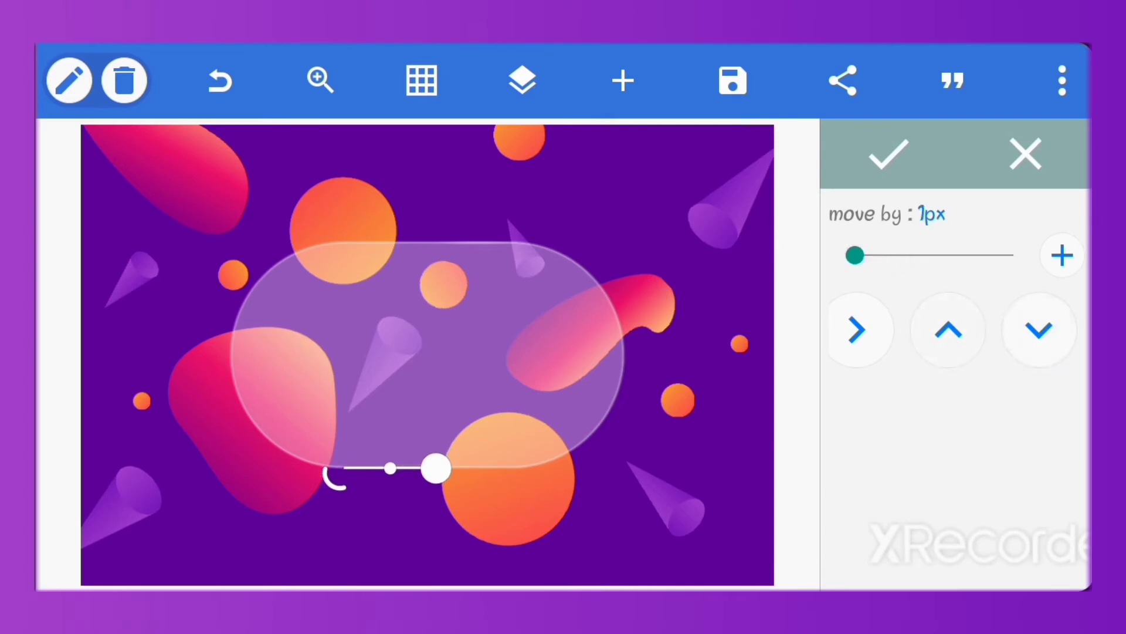
left_click(888, 154)
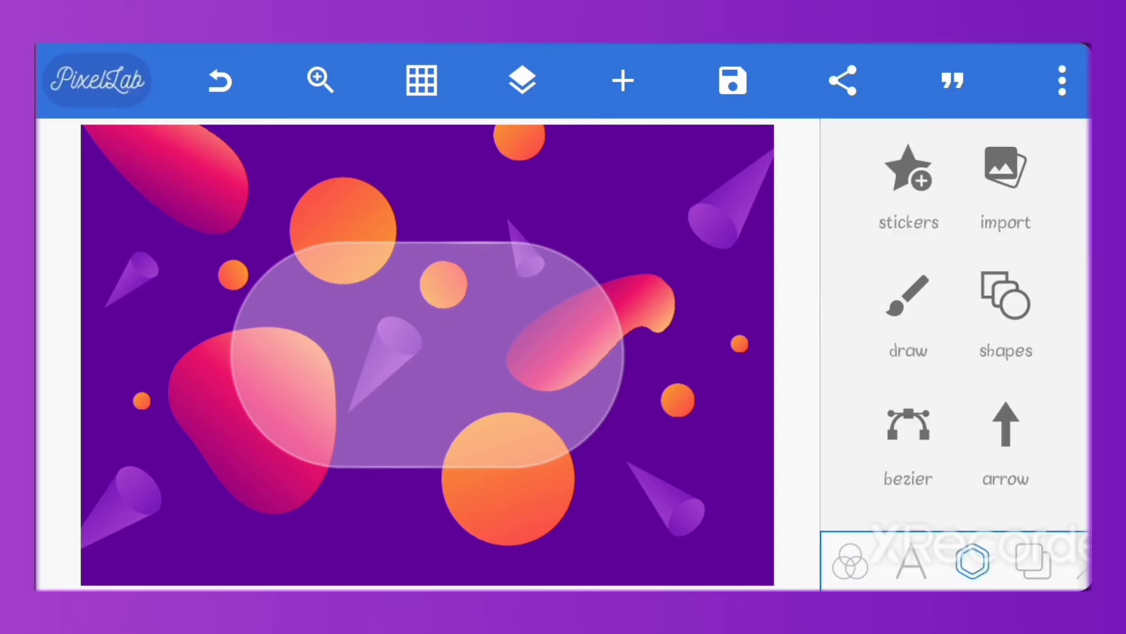
Select the pill and bring up its fine position nudging controls.
left_click(220, 478)
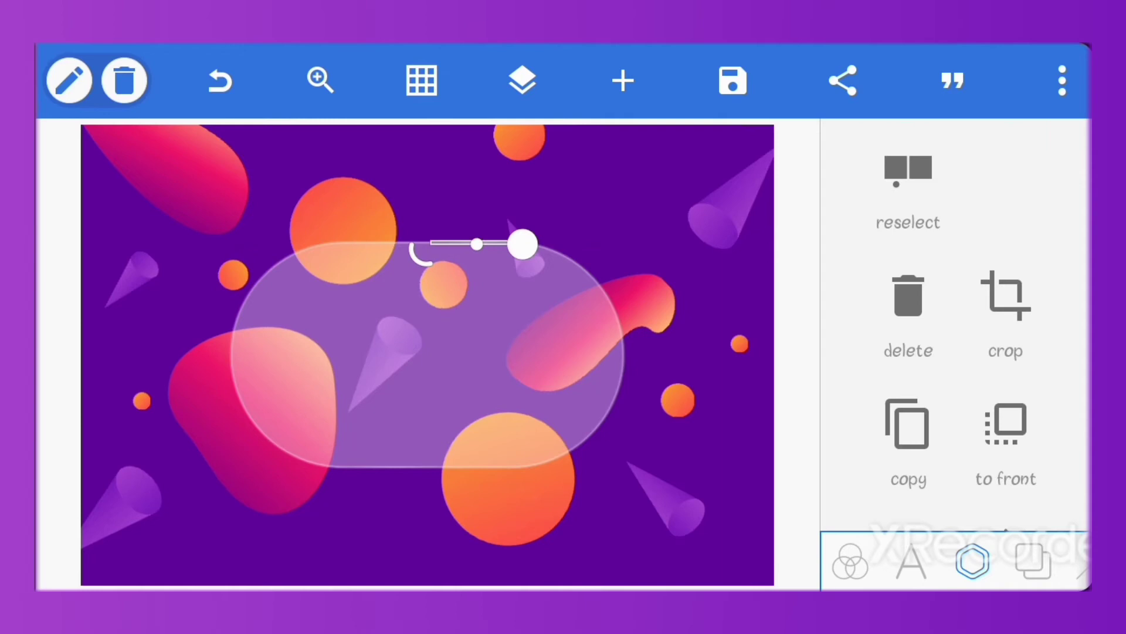
scroll(956, 352, "down", 3)
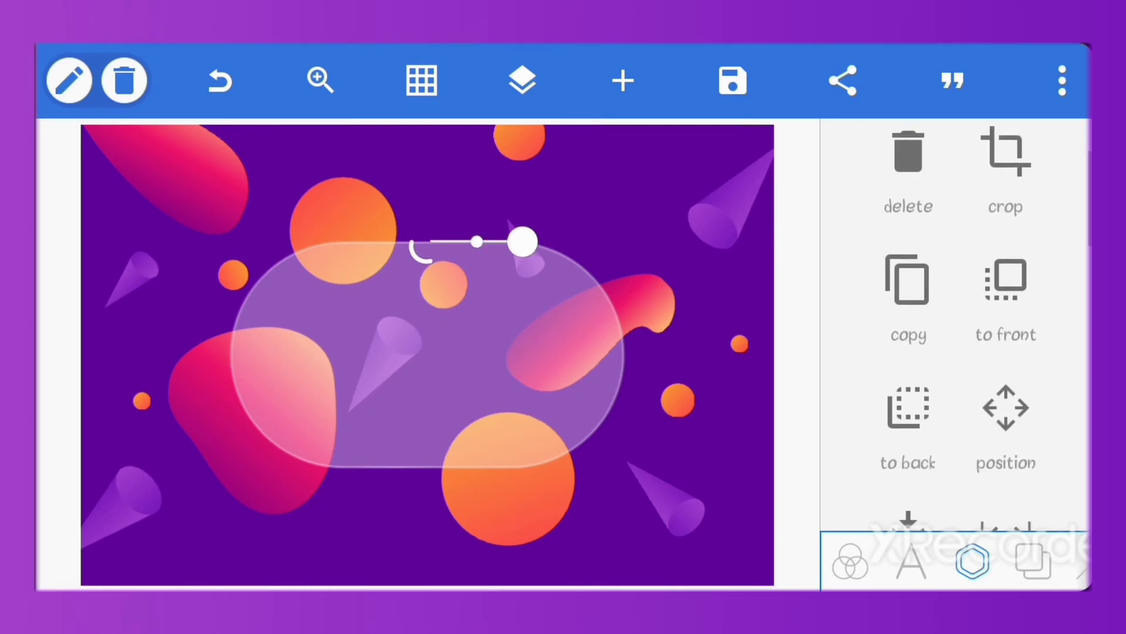
left_click(1005, 407)
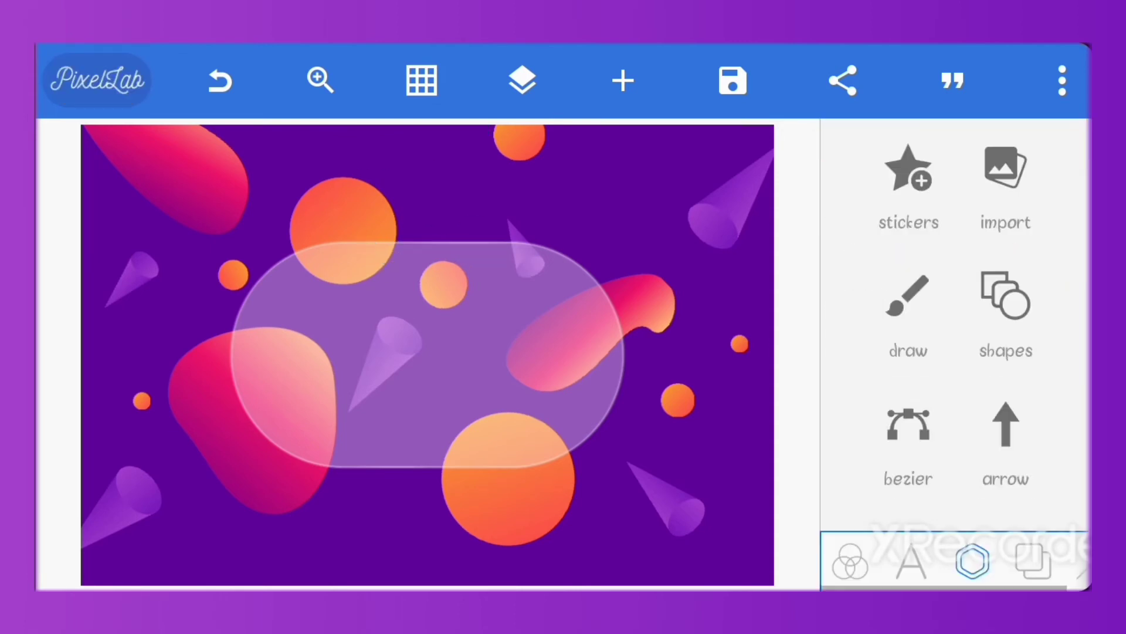
Replace the placeholder text with 'GLASS MORPHISM'.
left_click(908, 170)
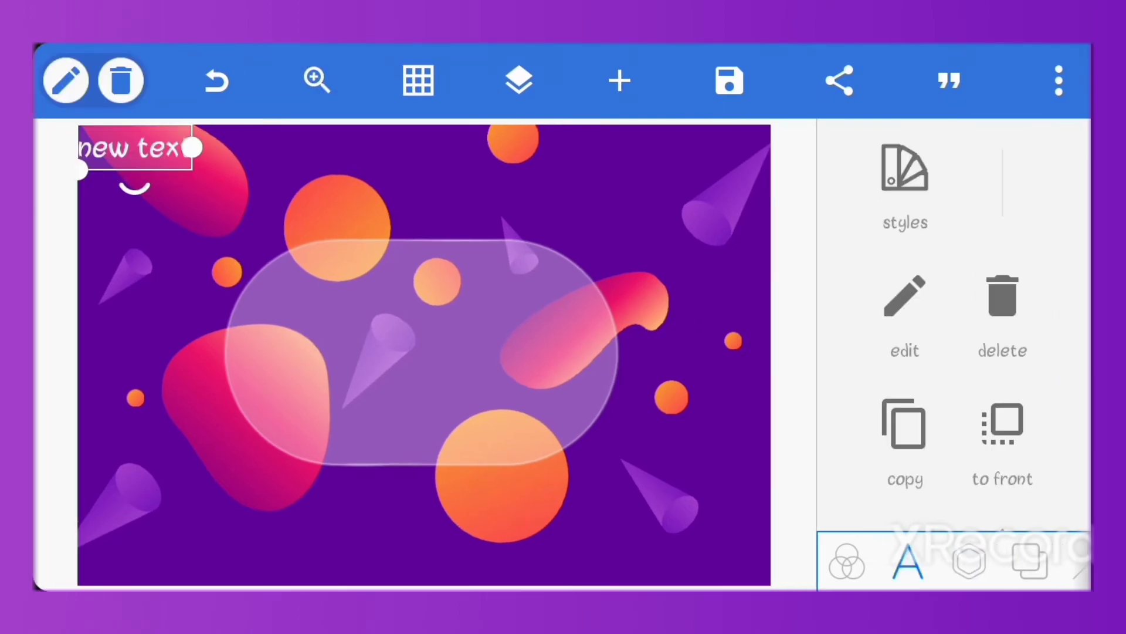
key("BackSpace")
key("BackSpace")
key("BackSpace")
key("BackSpace")
key("BackSpace")
key("BackSpace")
type("GLASS")
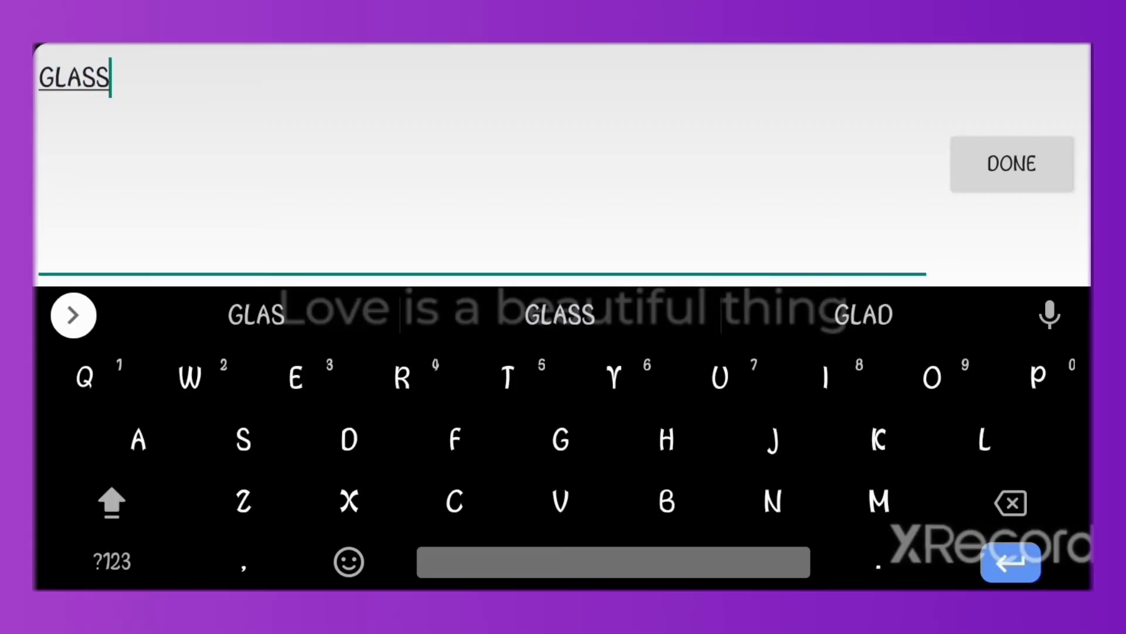
type(" MORPHISM")
left_click(1012, 164)
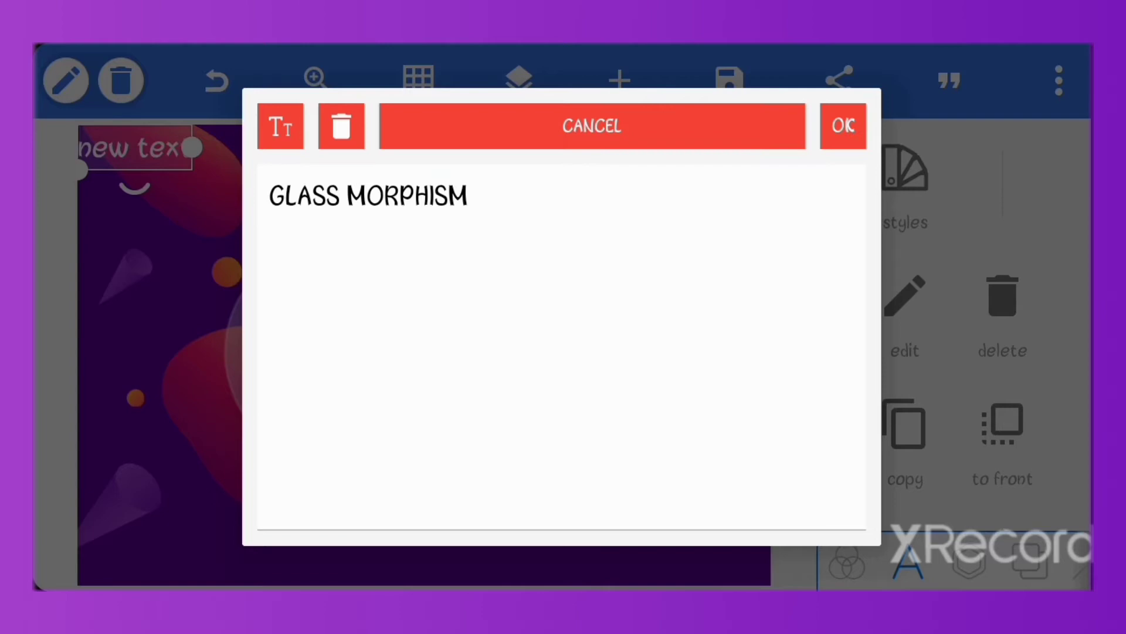
left_click(842, 123)
Set the title font to MontserratBold via a 'montse' font search.
scroll(954, 323, "down", 5)
left_click(904, 287)
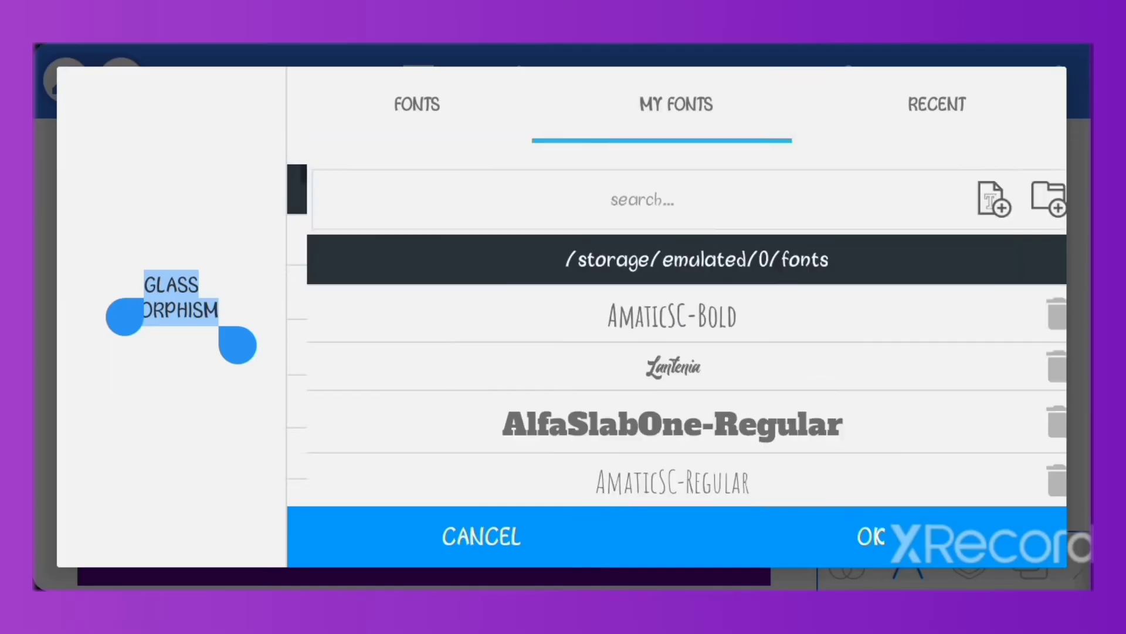
left_click(641, 199)
type("montse")
key("Return")
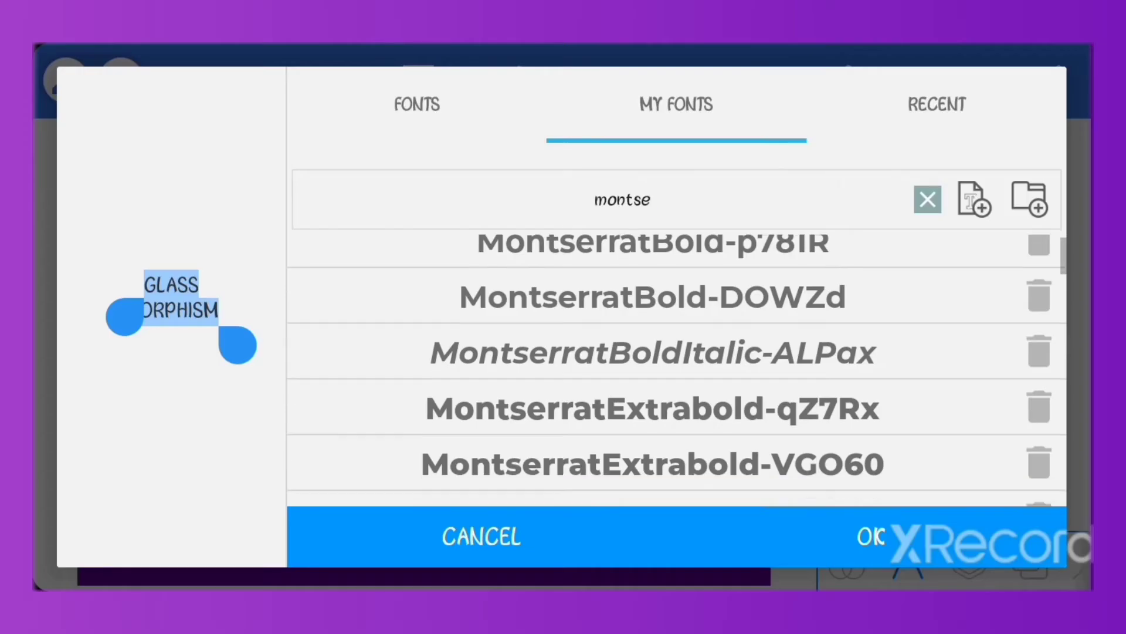
left_click(653, 264)
left_click_drag(465, 346, 508, 346)
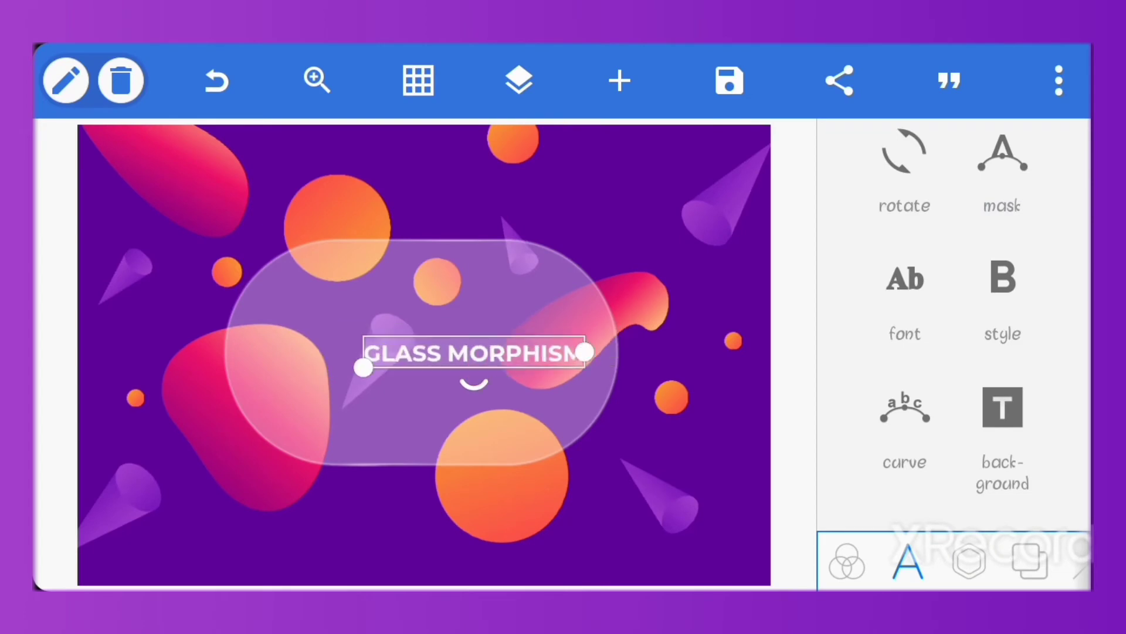
Tighten the title's letter spacing to -6.
scroll(953, 352, "down", 5)
left_click(903, 228)
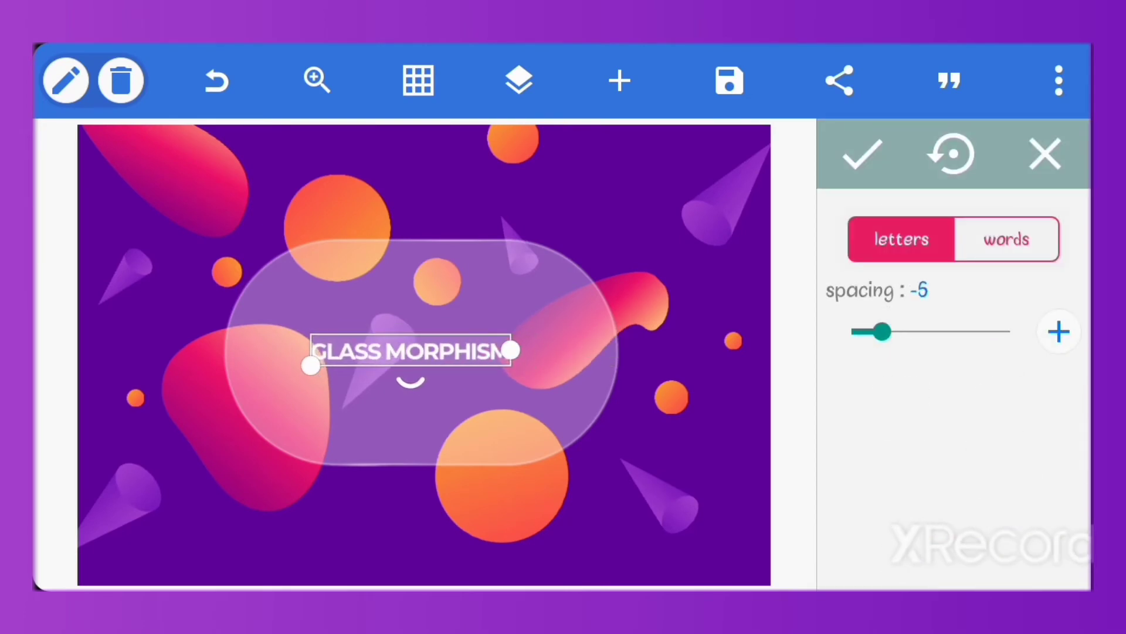
left_click(862, 154)
left_click_drag(410, 350, 415, 346)
Add a small 'PIXELLAB' text line beneath the title.
scroll(954, 352, "down", 3)
scroll(954, 352, "up", 5)
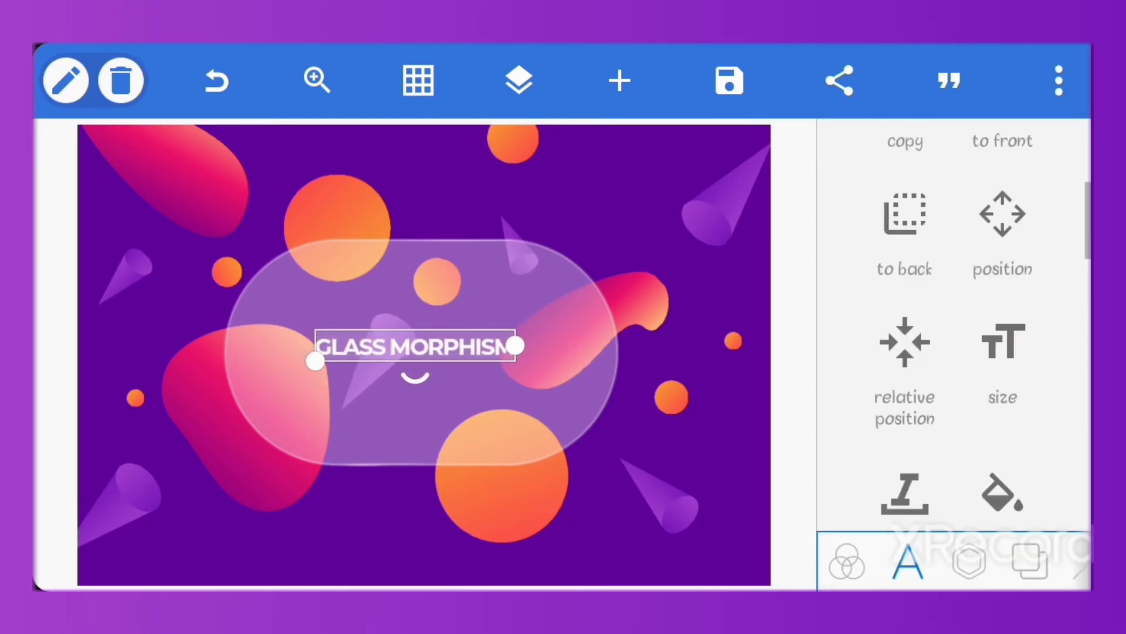
type("PIXELLAB")
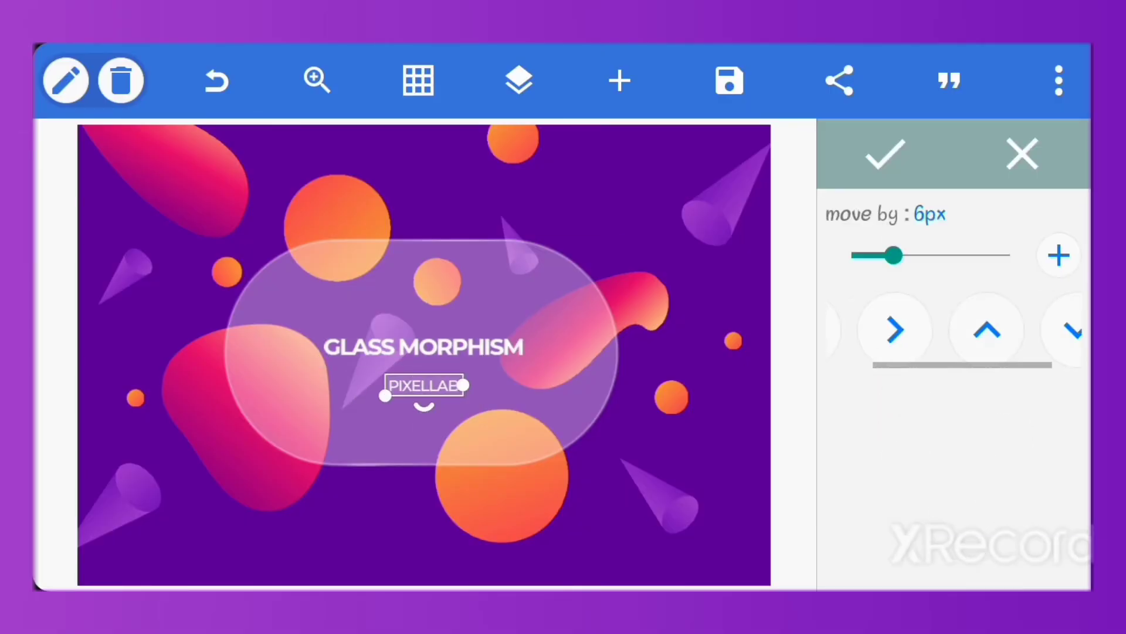
left_click(418, 80)
Save the design as a PixelLab project named 'gmeffect'.
left_click(886, 154)
left_click(729, 80)
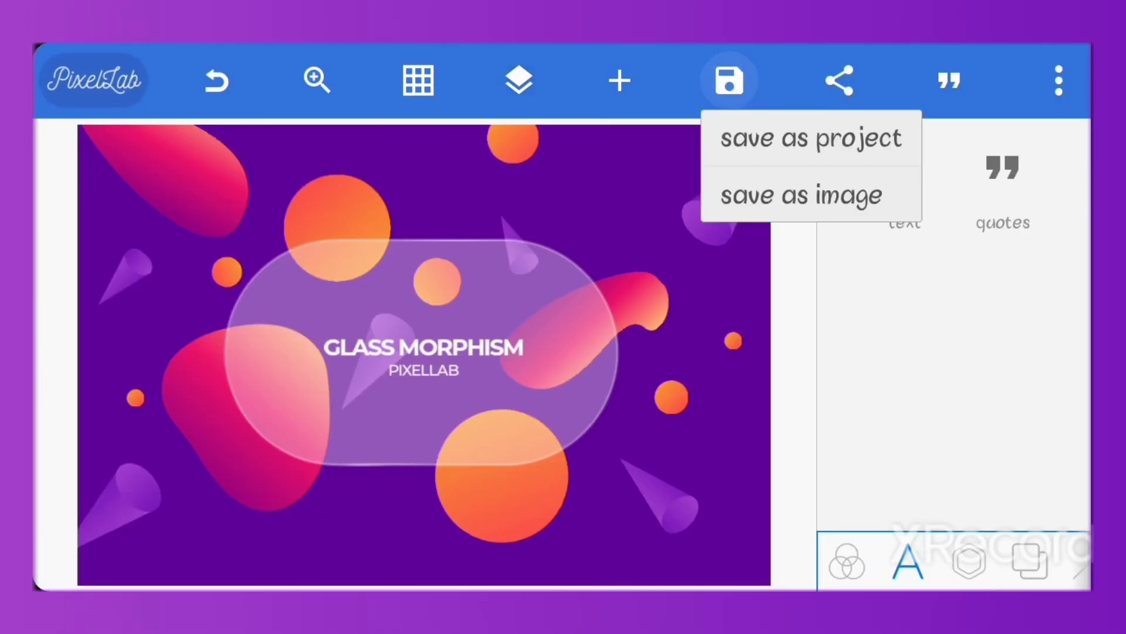
left_click(812, 138)
left_click(566, 309)
type("gmeffect")
left_click(1012, 164)
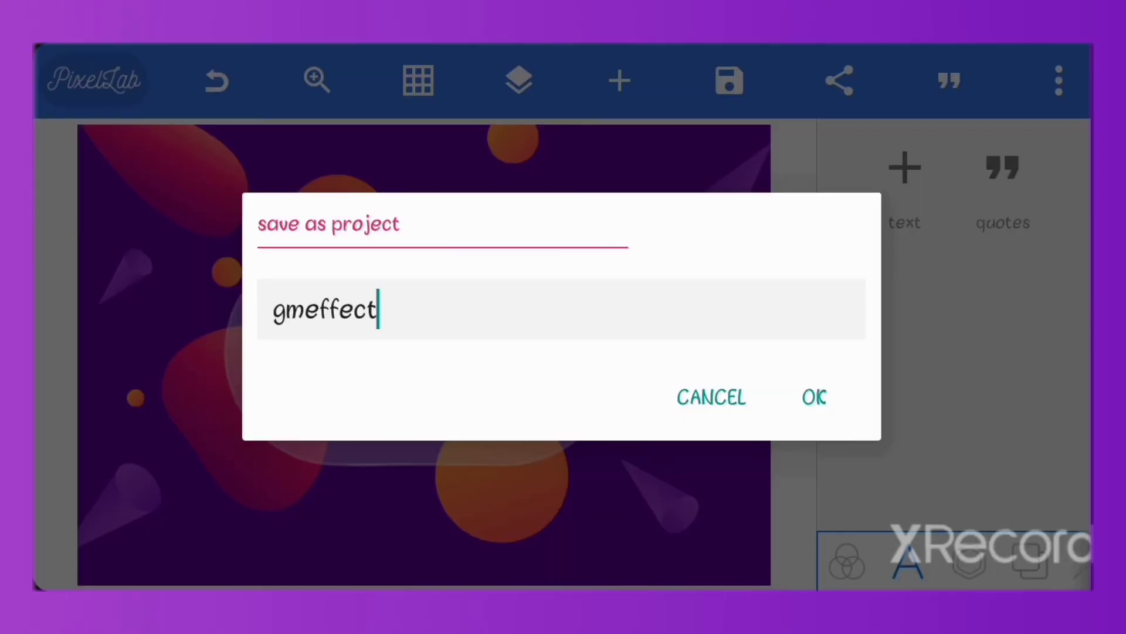
left_click(815, 395)
Start exporting the design as an image and bring up the dimension choices.
left_click(518, 80)
left_click(518, 80)
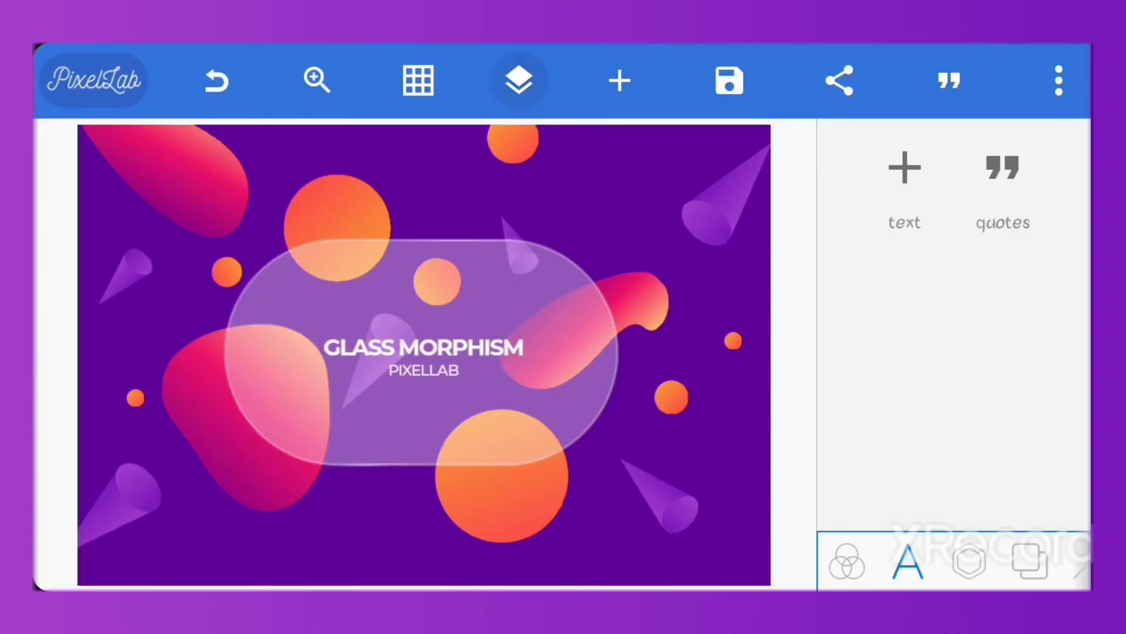
left_click(729, 81)
left_click(817, 194)
left_click(1015, 408)
scroll(616, 417, "down", 2)
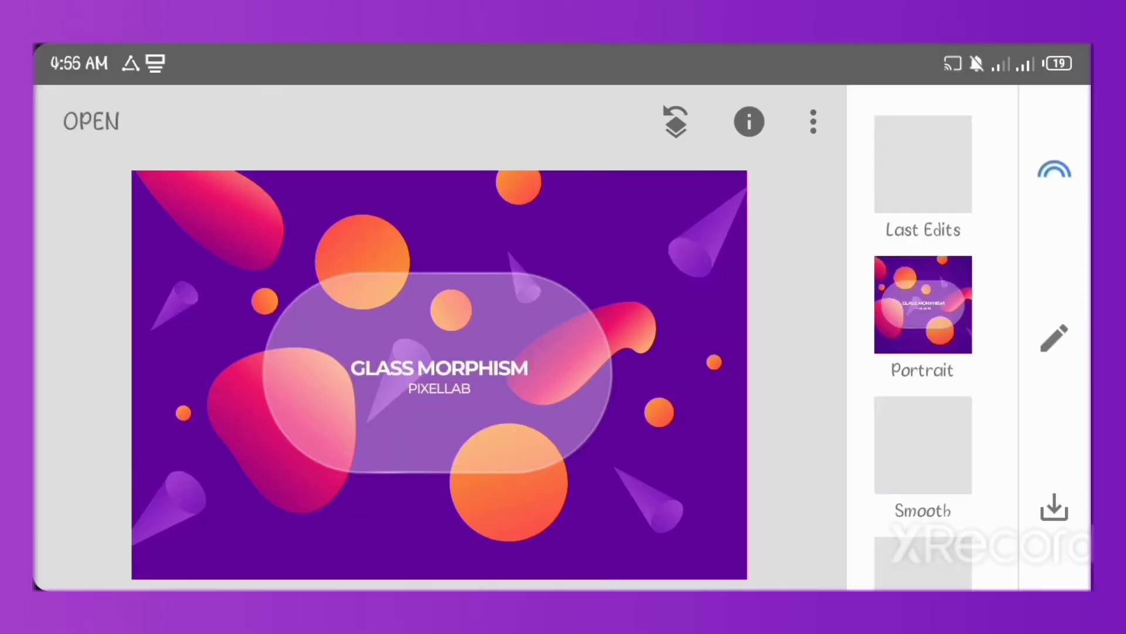
Set up Lens Blur with focus off the title, transition 0, blur strength about +67.
scroll(922, 337, "down", 5)
left_click(1054, 338)
left_click(948, 352)
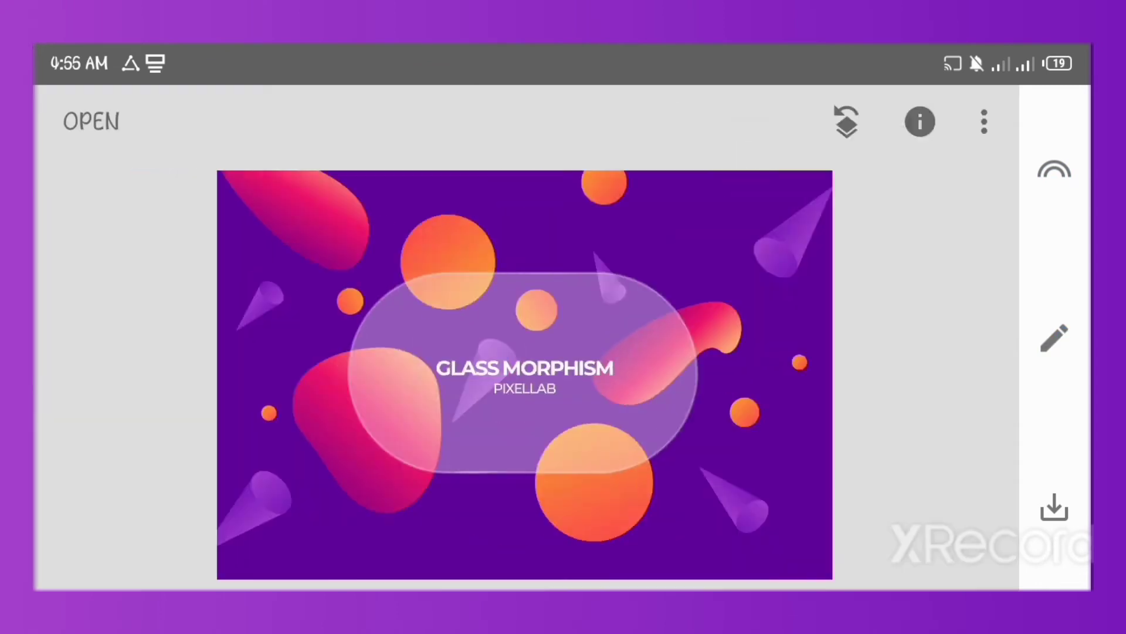
left_click_drag(562, 301, 703, 137)
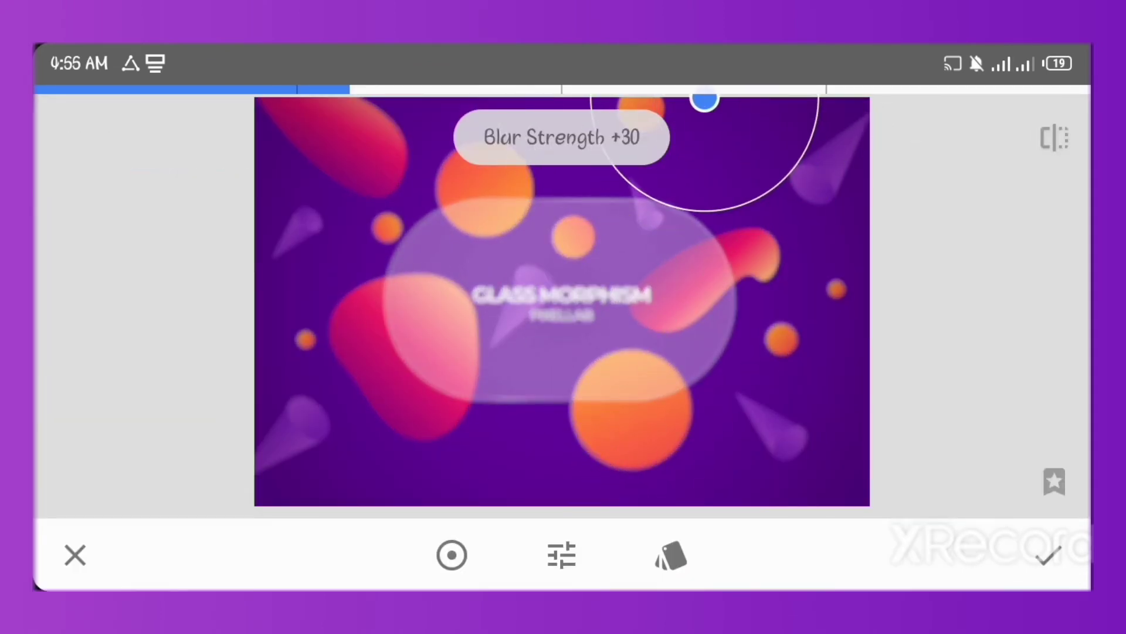
left_click_drag(411, 301, 645, 302)
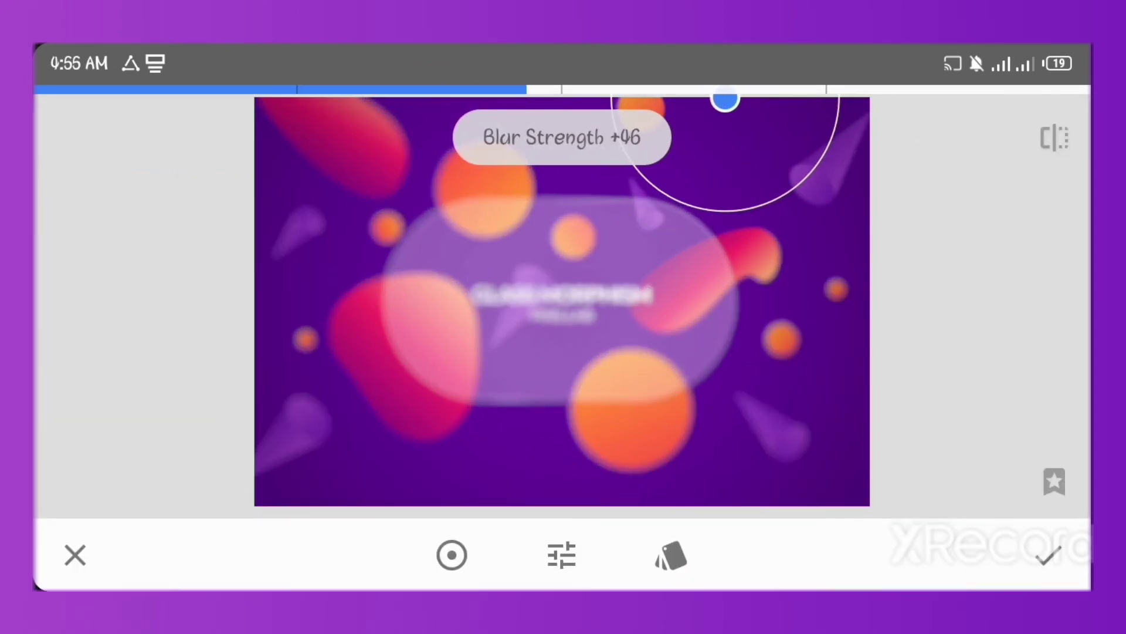
left_click_drag(562, 264, 562, 328)
left_click_drag(470, 302, 645, 302)
left_click_drag(646, 293, 411, 293)
left_click_drag(562, 235, 562, 381)
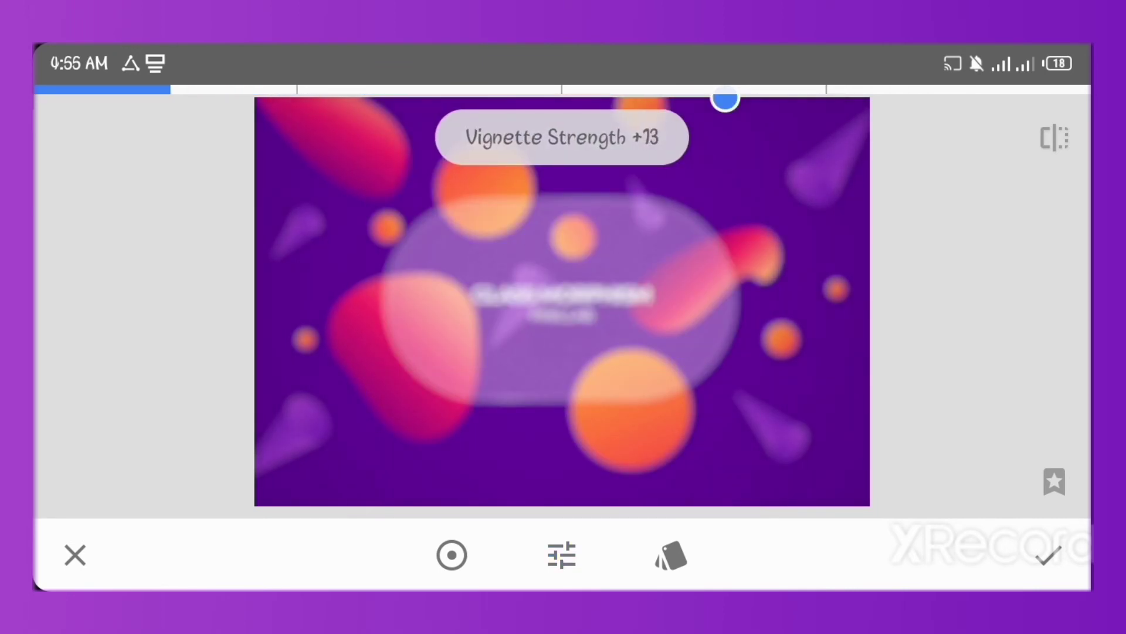
left_click_drag(562, 234, 562, 352)
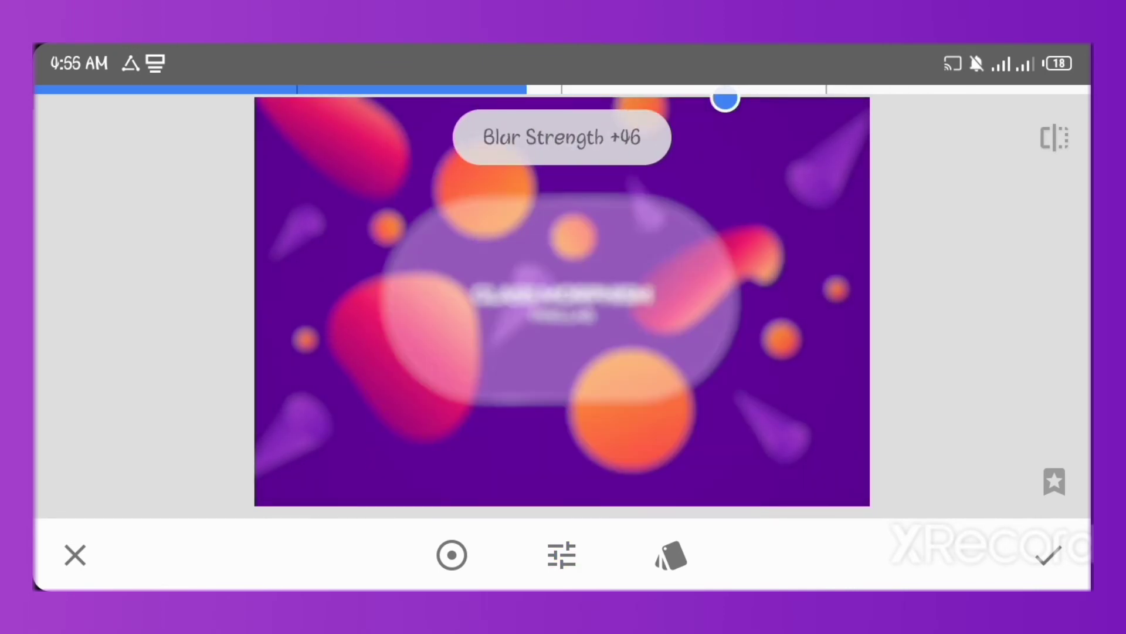
mouse_move(646, 294)
left_mouse_down()
mouse_move(470, 293)
mouse_move(545, 293)
left_mouse_up()
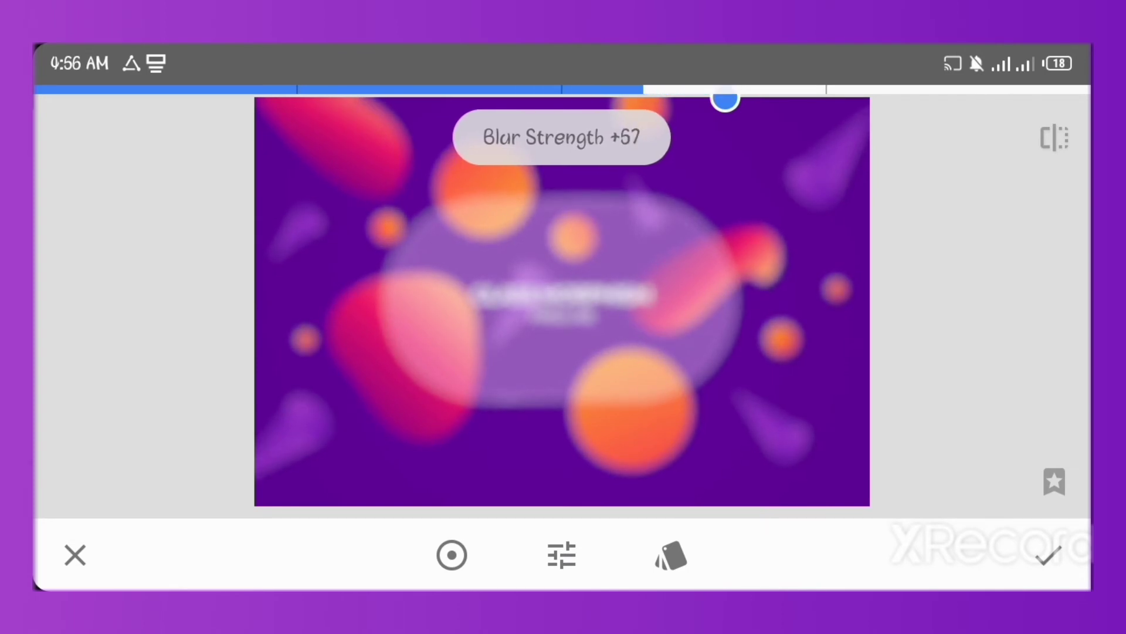
Apply the lens blur and toggle the blur mask preview on and off.
left_click(1047, 554)
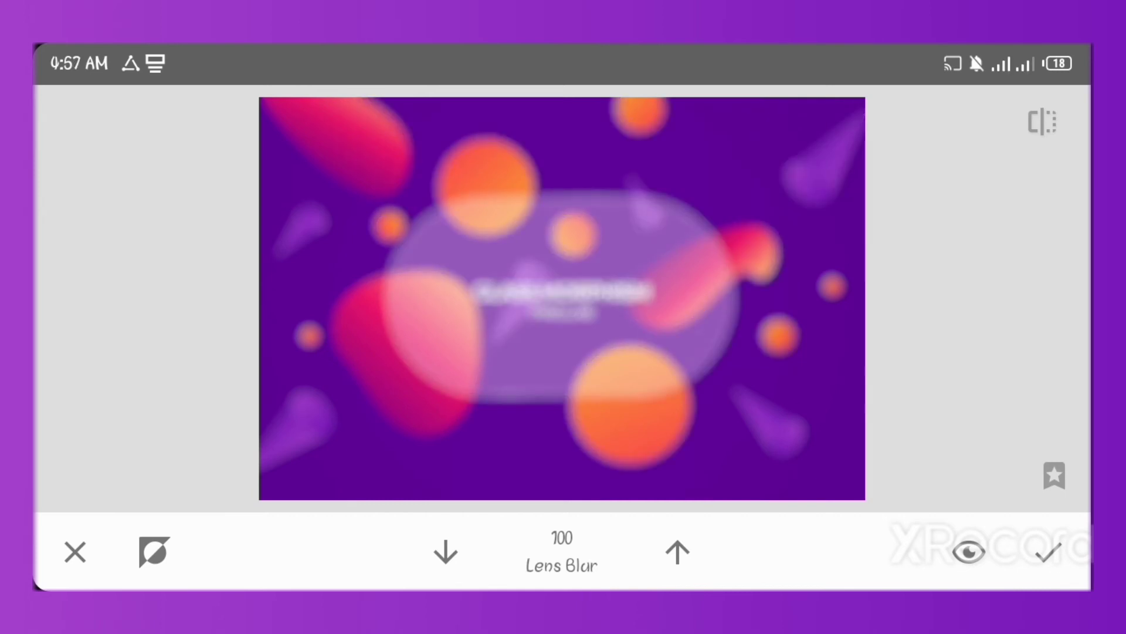
left_click(969, 551)
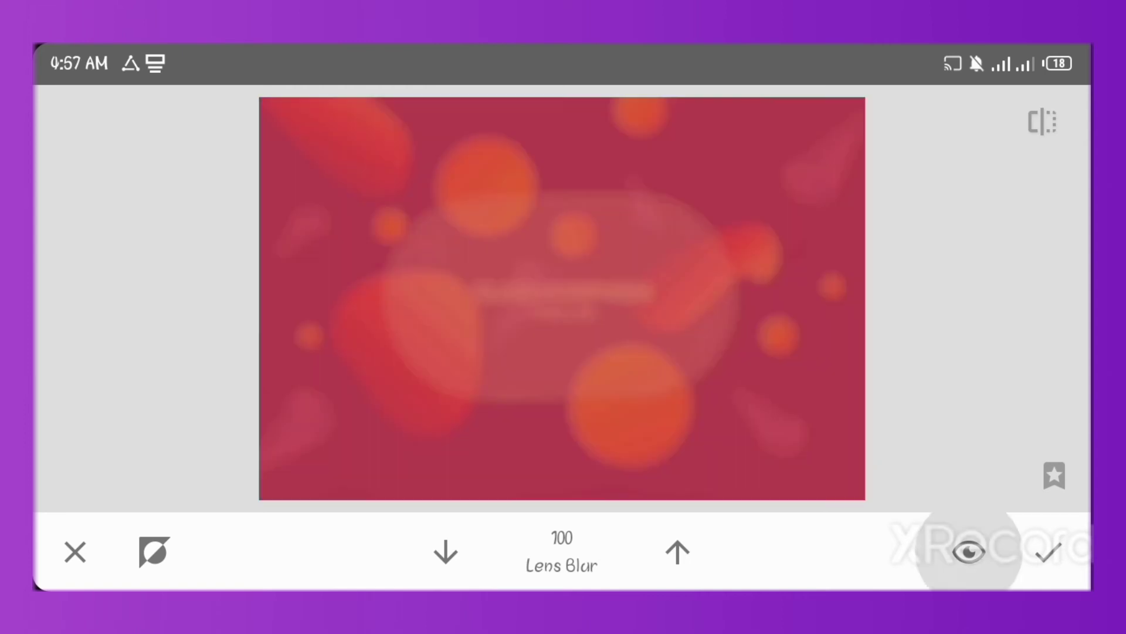
left_click(969, 551)
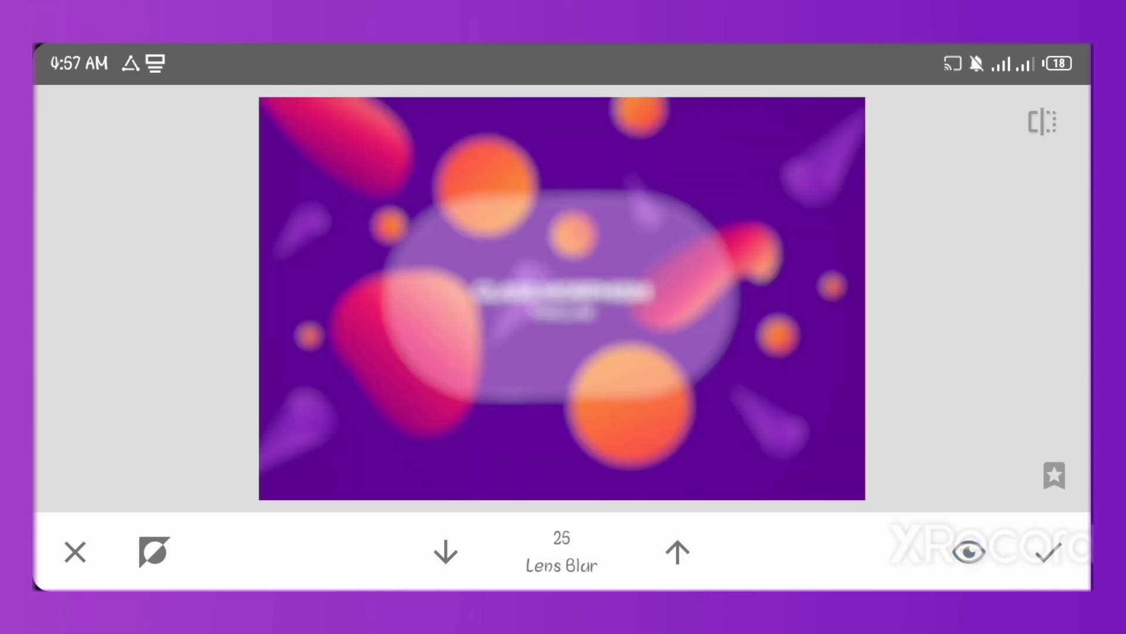
scroll(562, 298, "up", 3)
Pan the zoomed image and switch the mask brush from full blur to remove blur.
scroll(558, 297, "up", 3)
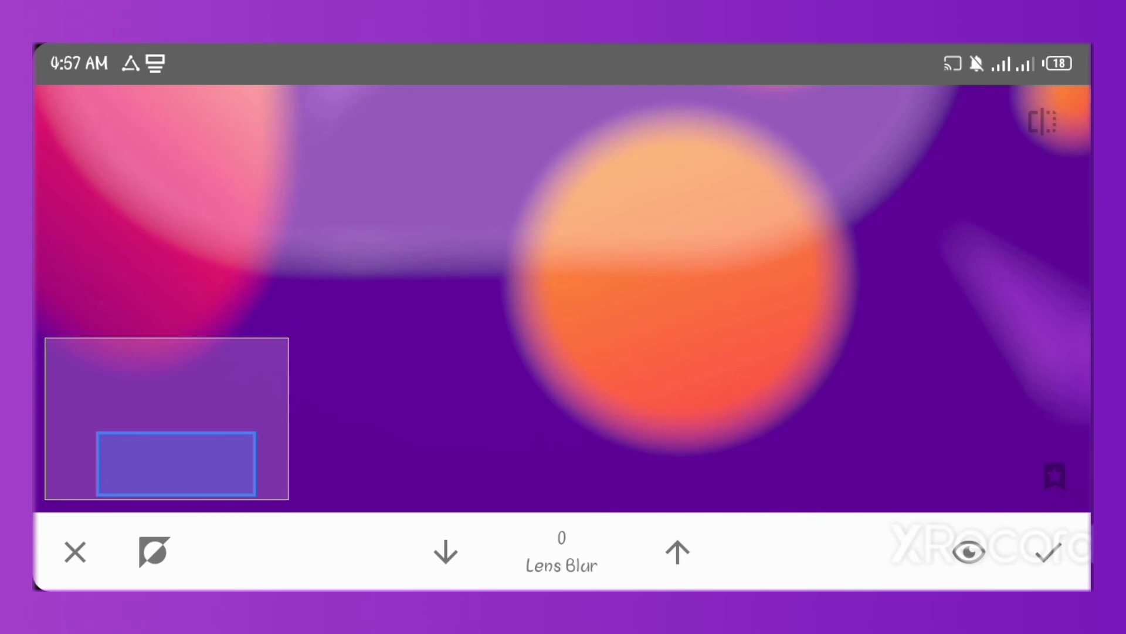
scroll(562, 298, "up", 2)
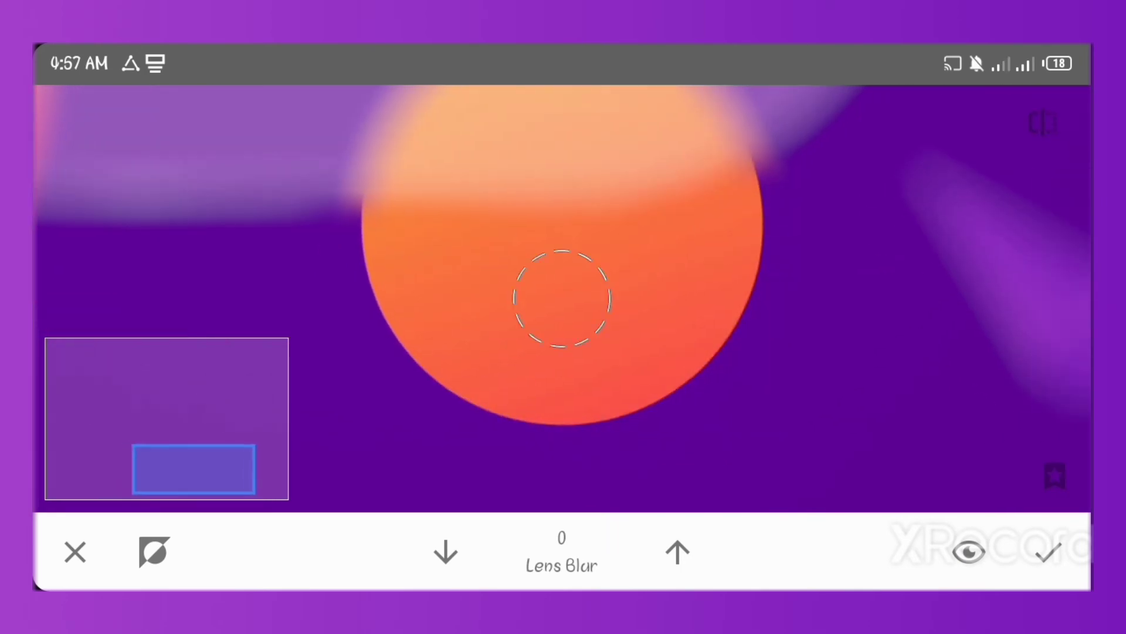
scroll(561, 296, "down", 3)
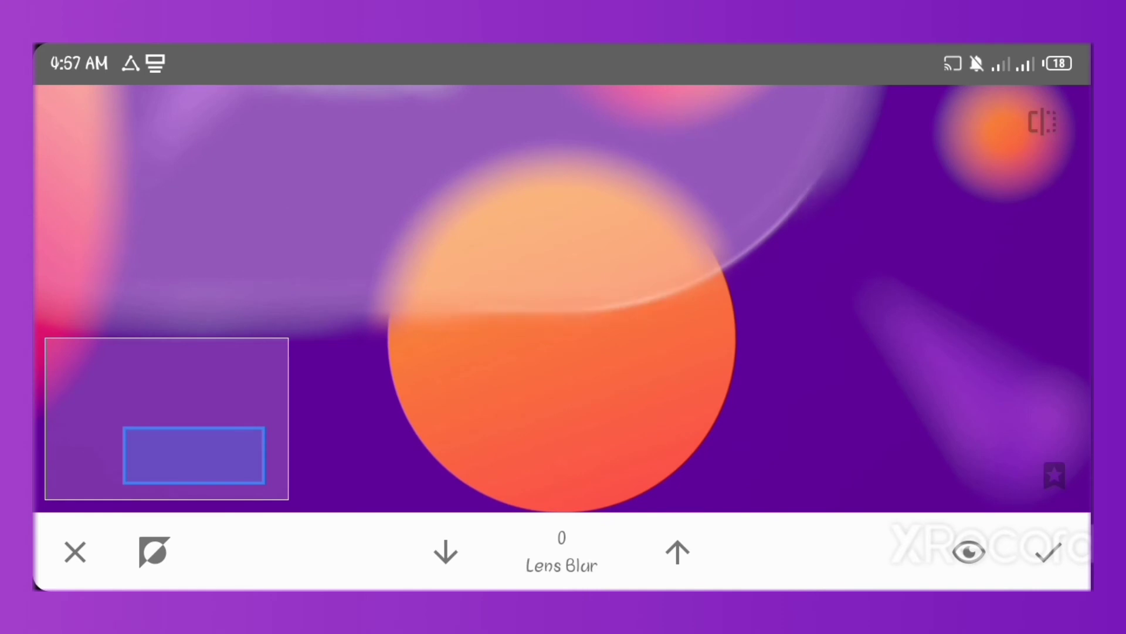
scroll(561, 297, "left", 3)
scroll(562, 298, "up", 2)
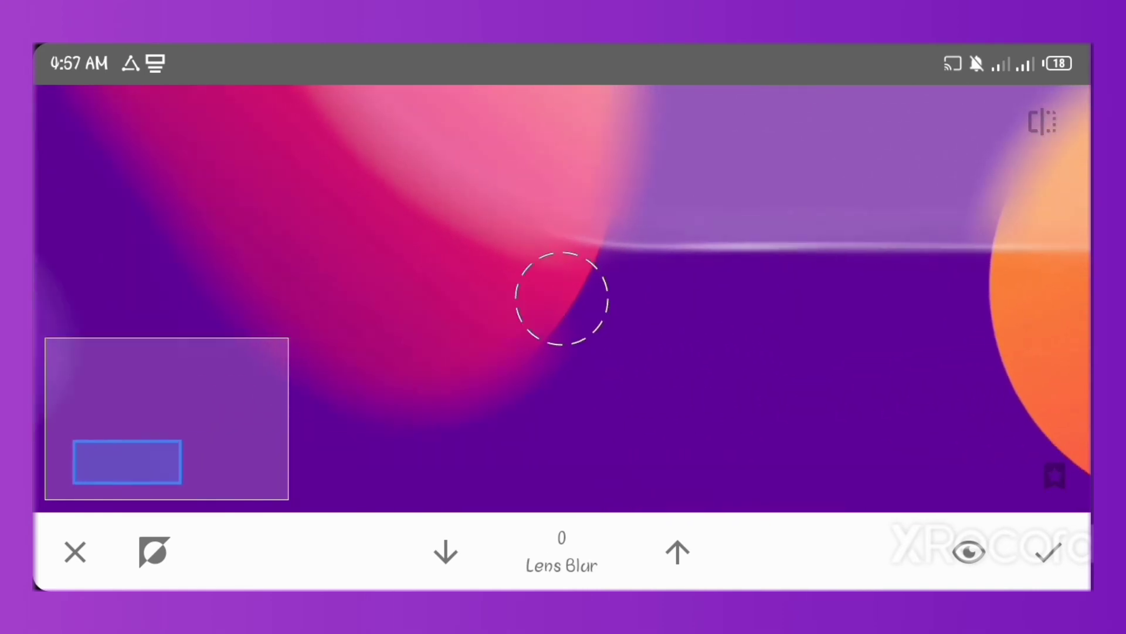
scroll(562, 298, "left", 3)
left_click(677, 551)
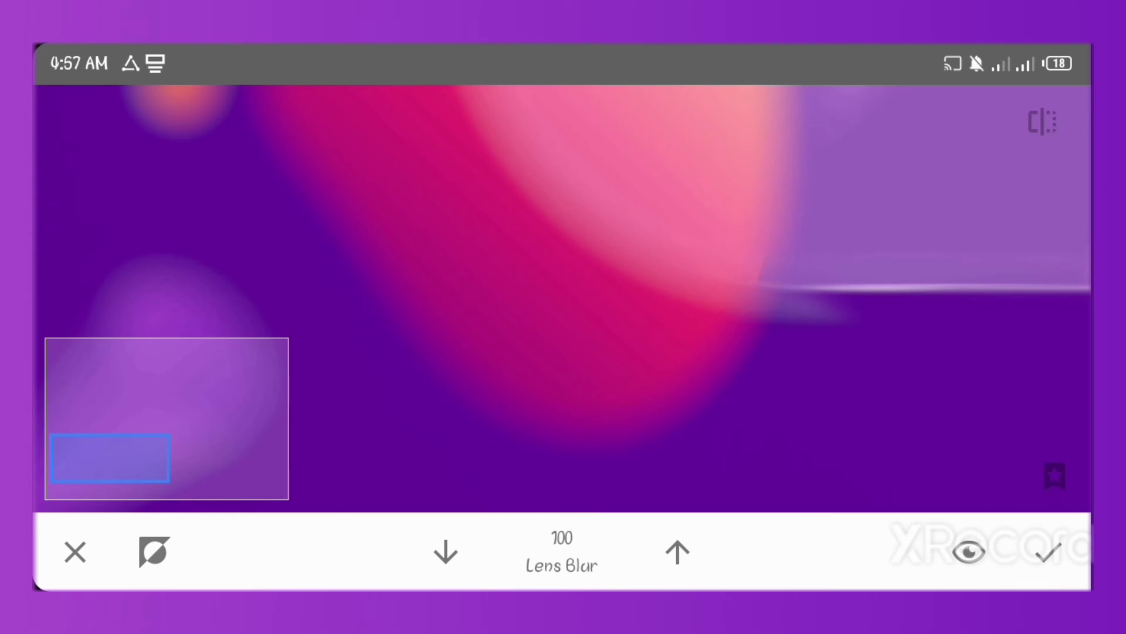
left_click(445, 552)
Pan across the close-up and return the mask brush to full blur strength.
scroll(558, 297, "left", 3)
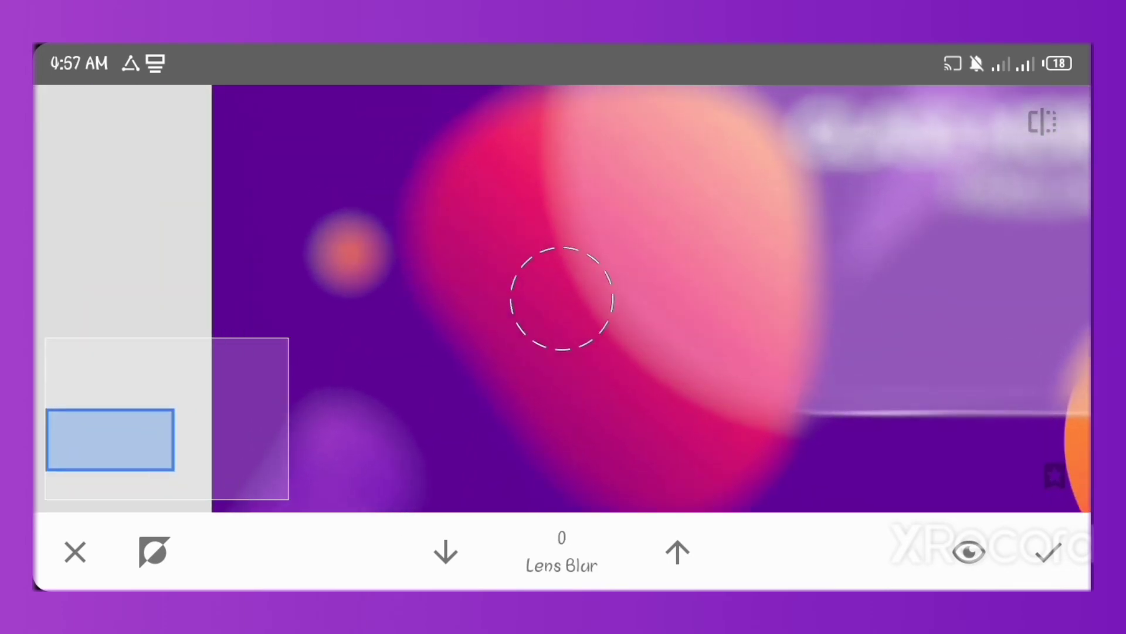
scroll(564, 297, "right", 3)
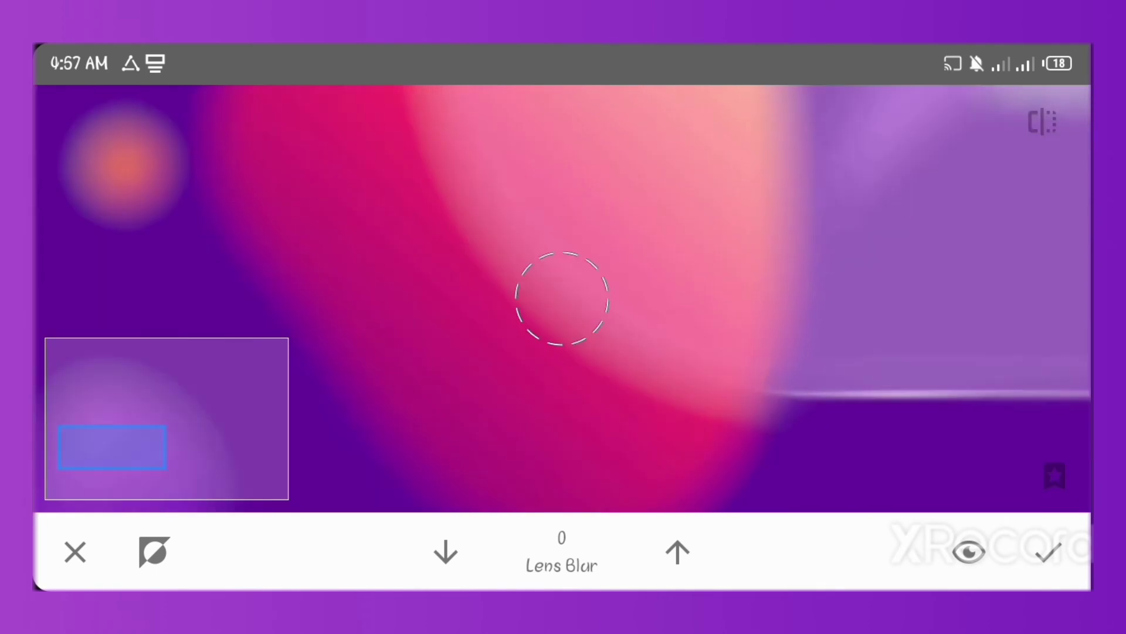
scroll(563, 296, "up", 3)
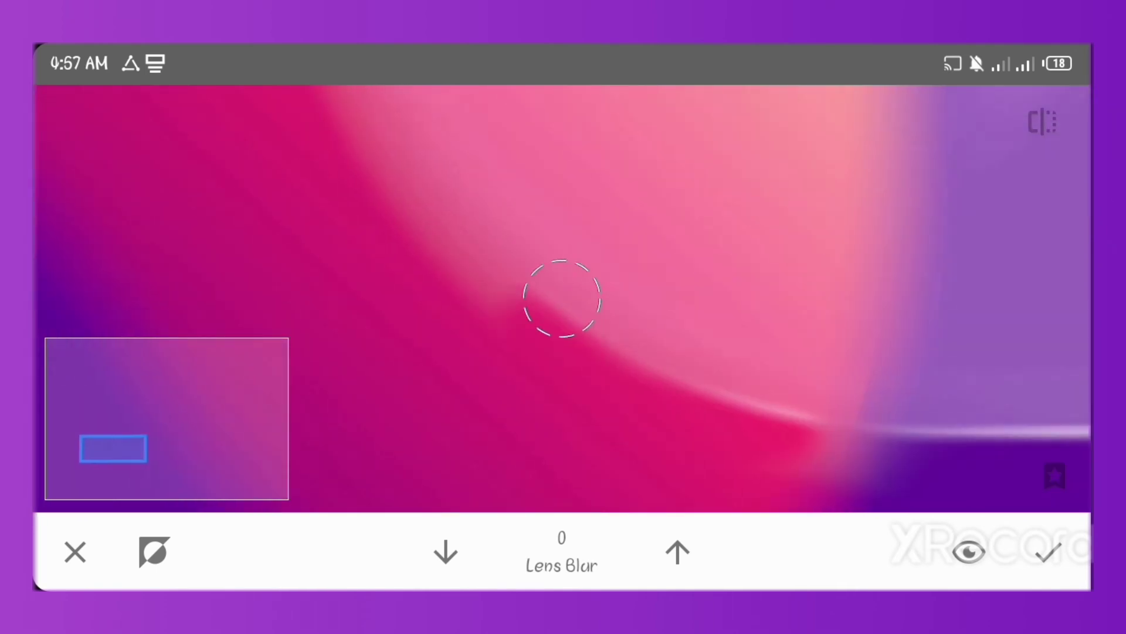
scroll(563, 297, "up", 3)
scroll(562, 298, "down", 3)
scroll(561, 298, "down", 3)
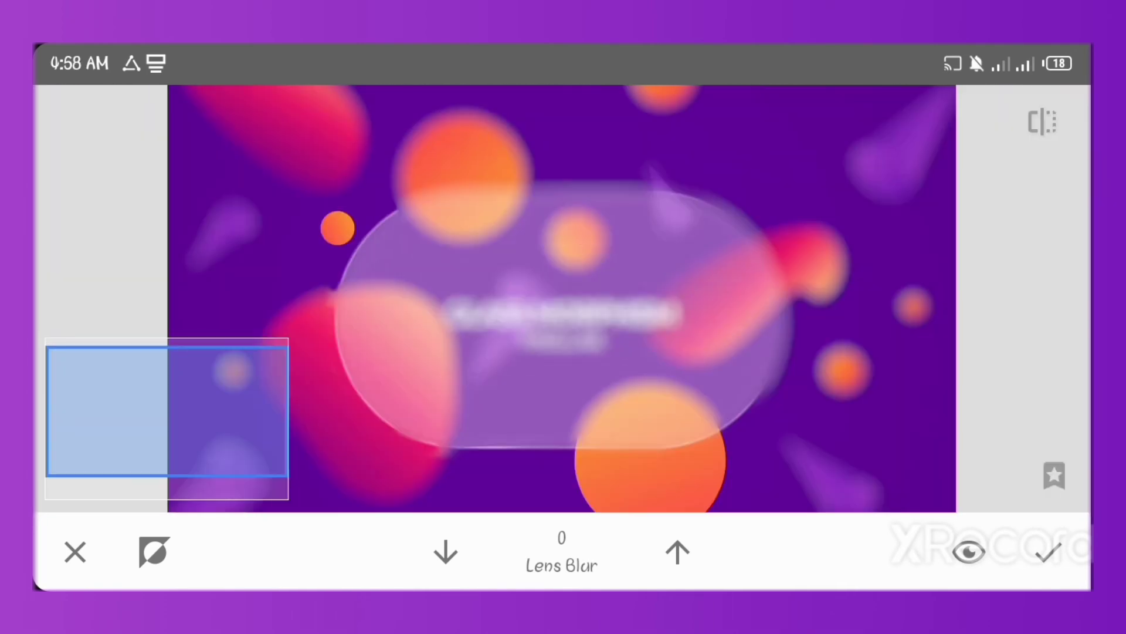
scroll(561, 298, "up", 5)
scroll(562, 298, "right", 2)
scroll(561, 298, "right", 2)
scroll(561, 299, "right", 2)
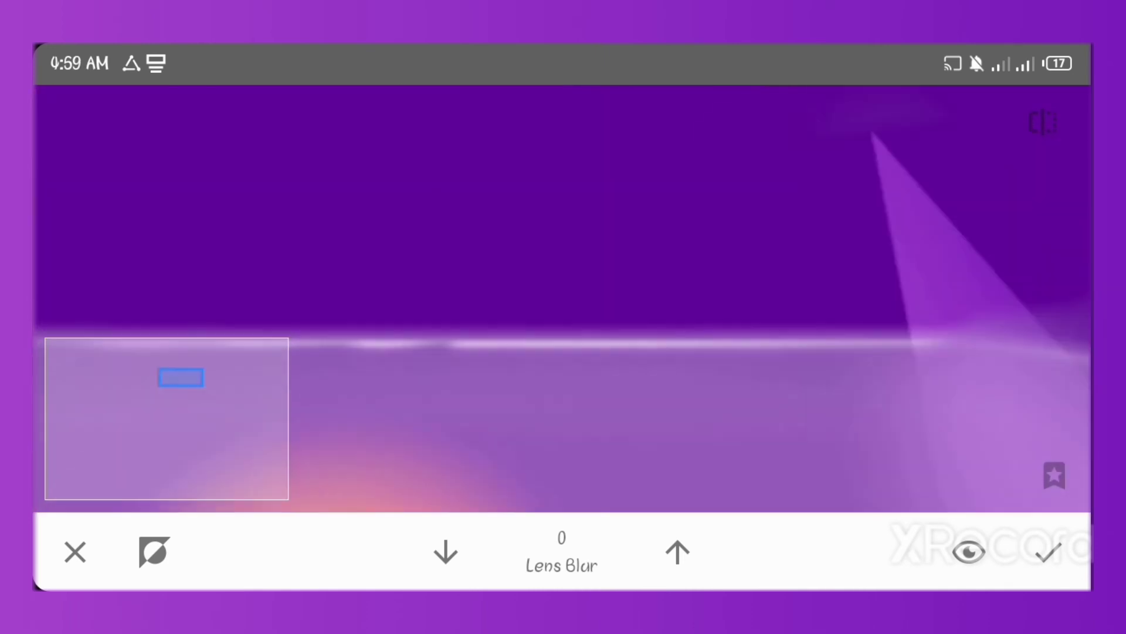
scroll(561, 298, "right", 2)
scroll(562, 298, "down", 3)
scroll(562, 298, "up", 3)
scroll(562, 298, "up", 2)
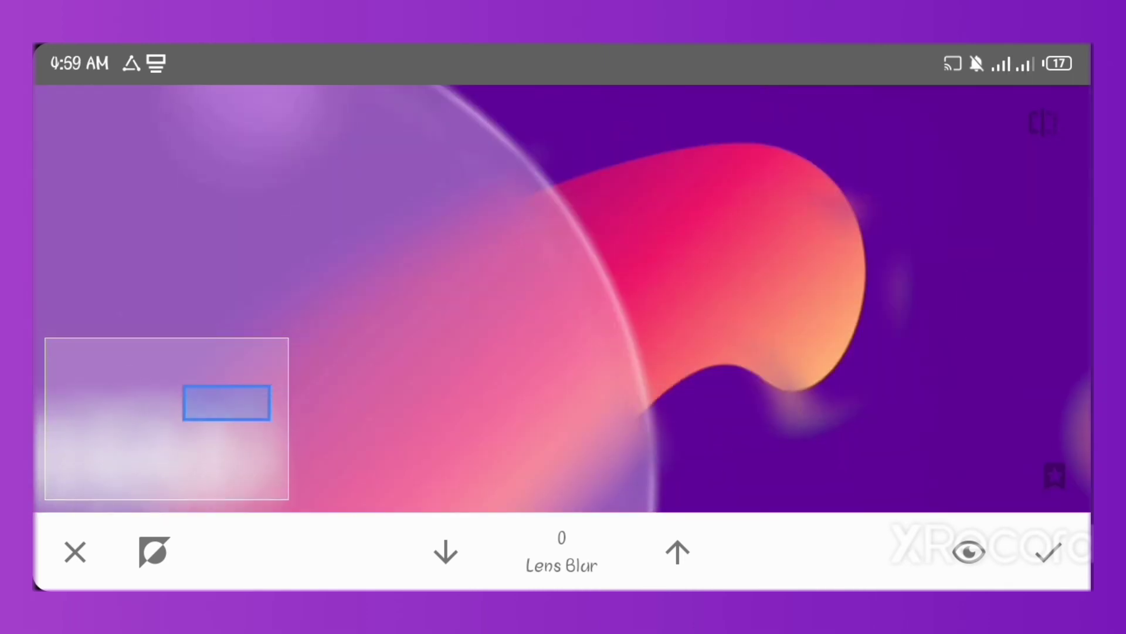
scroll(561, 298, "down", 2)
scroll(562, 298, "down", 3)
scroll(562, 298, "left", 2)
scroll(561, 298, "down", 3)
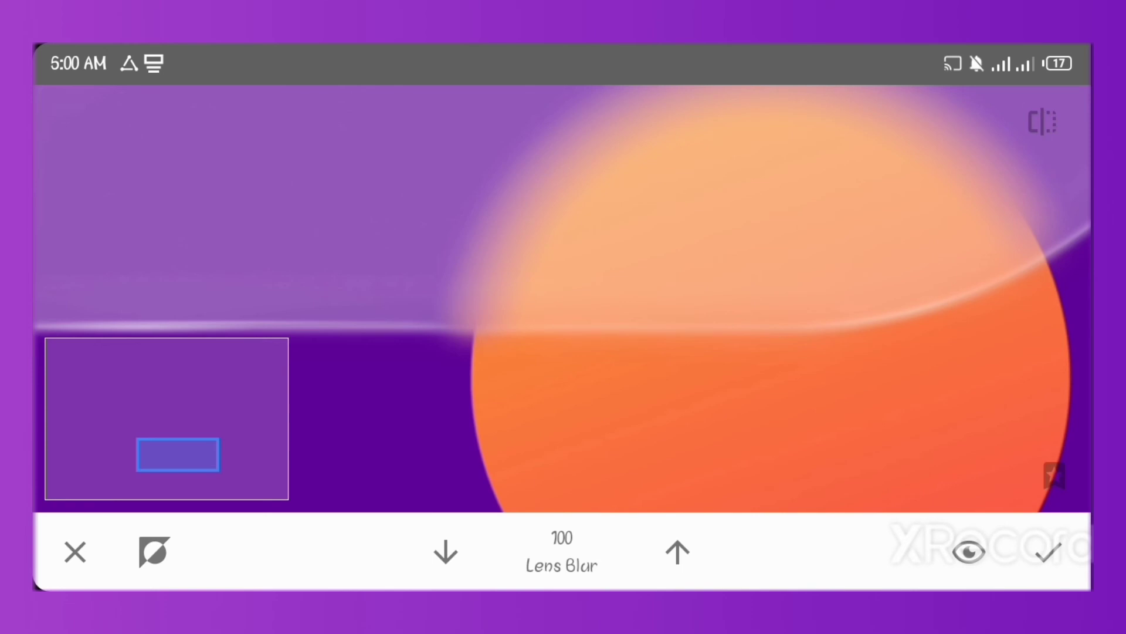
left_click(446, 552)
scroll(562, 298, "down", 3)
scroll(561, 298, "up", 3)
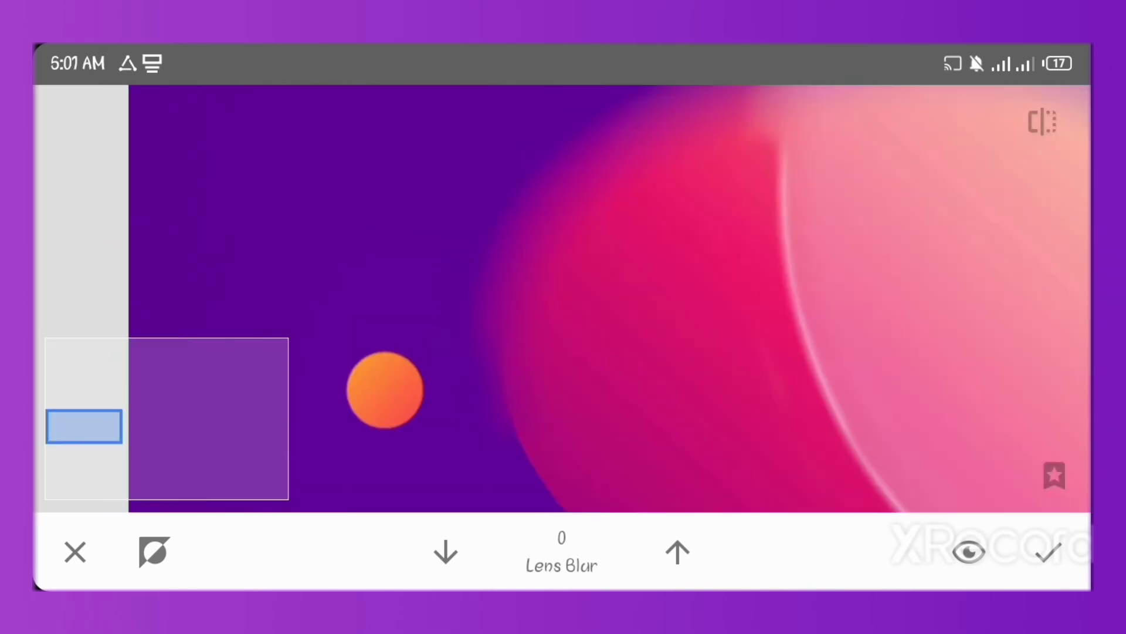
left_click(678, 552)
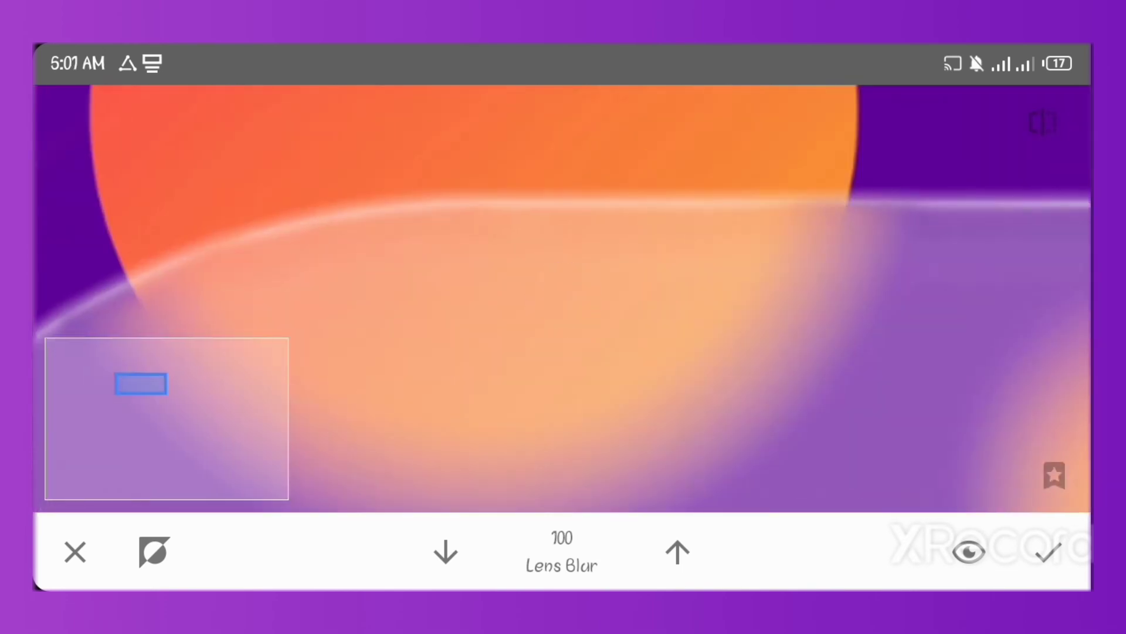
scroll(562, 298, "down", 5)
Check the blur mask overlay across the image and apply the full-strength lens blur.
left_click(969, 551)
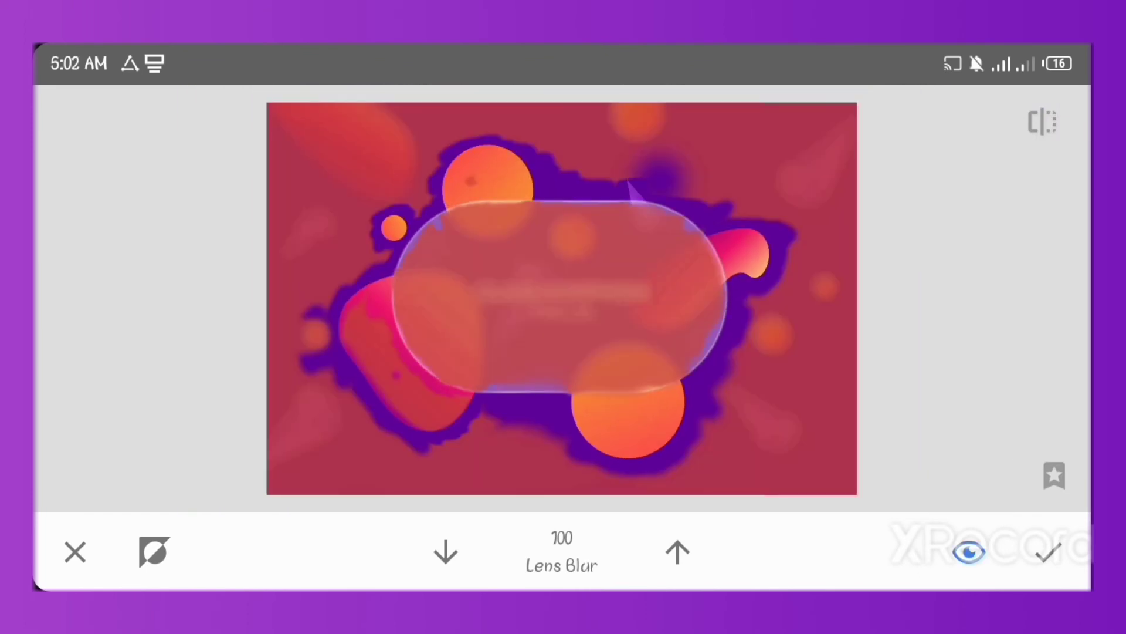
scroll(561, 298, "up", 5)
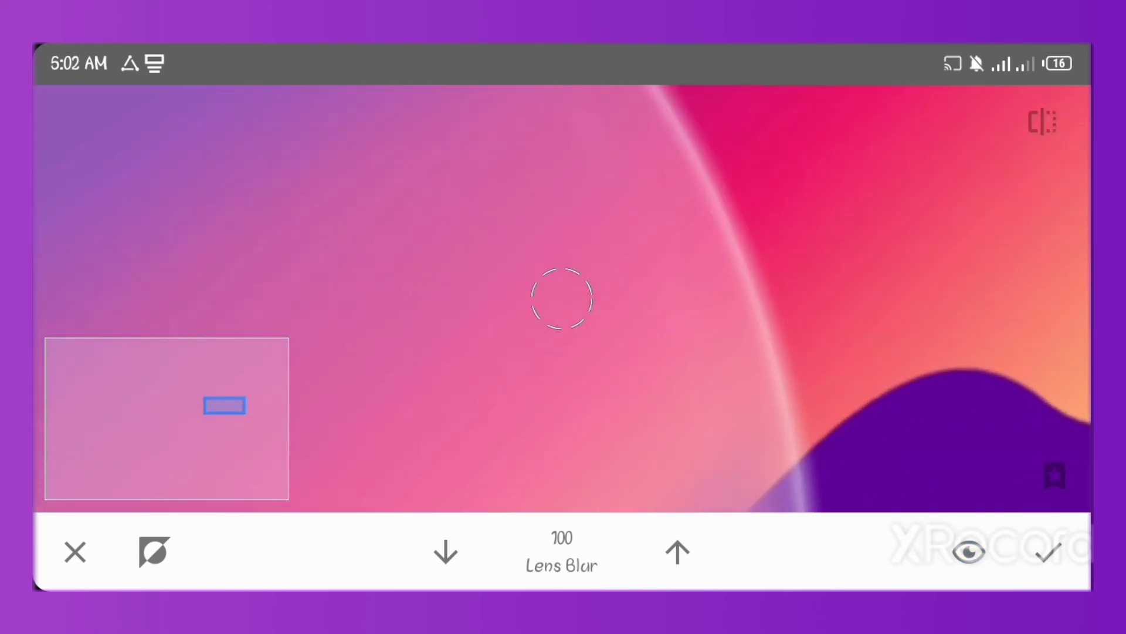
left_click_drag(561, 298, 521, 128)
scroll(563, 297, "down", 5)
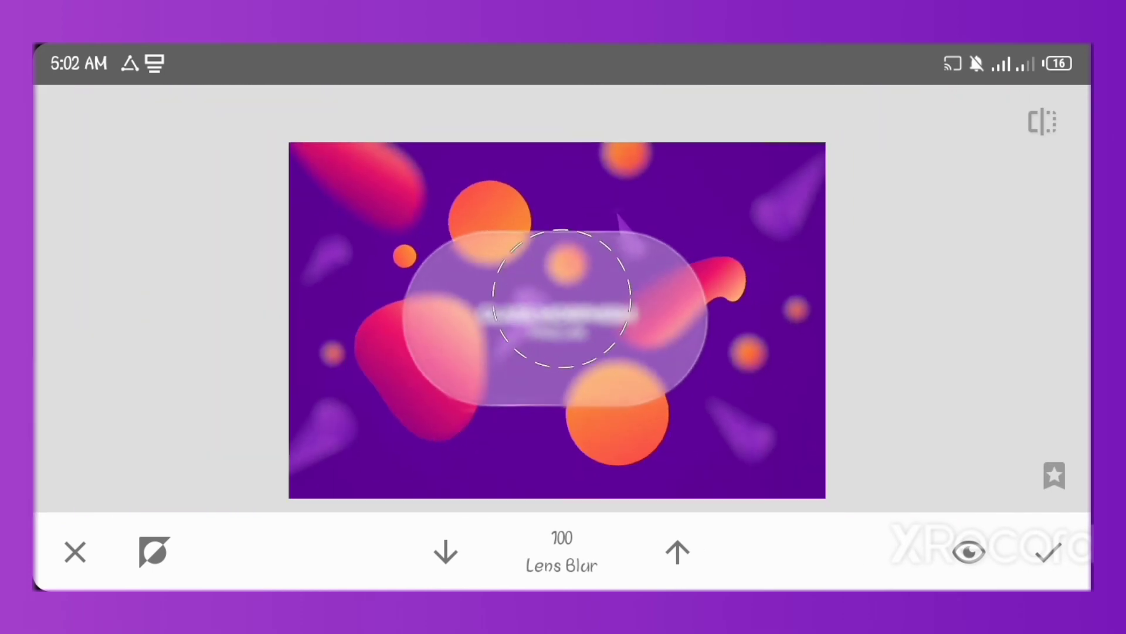
left_click(969, 552)
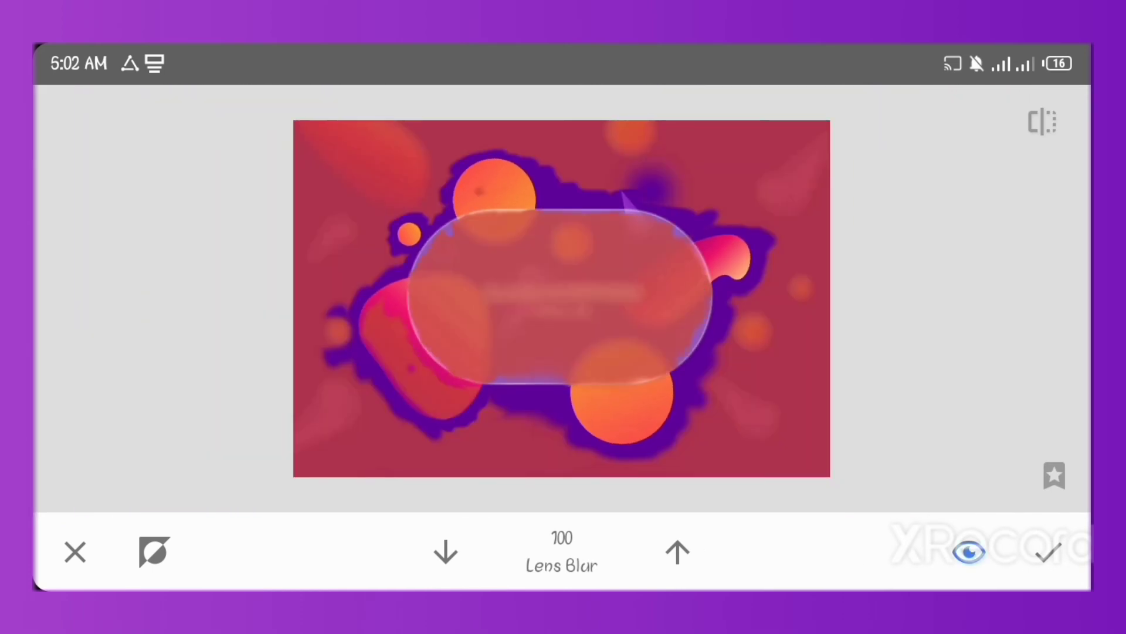
left_click(1048, 551)
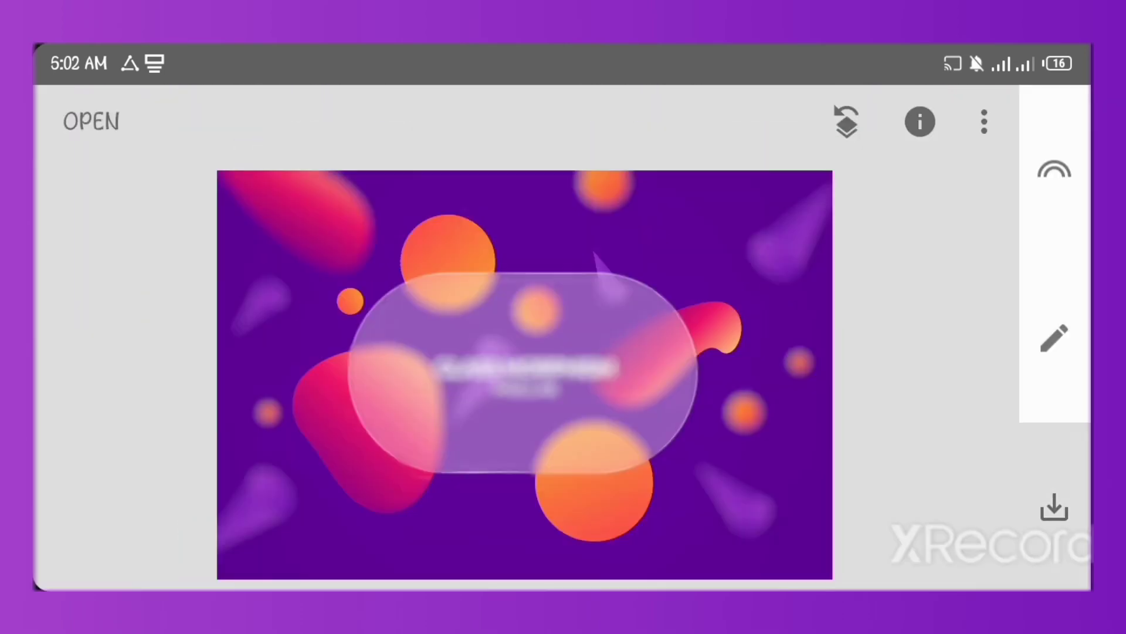
left_click(1055, 508)
Save the blurred image, then hide the glass rounded-rectangle layer in PixelLab.
left_click(177, 409)
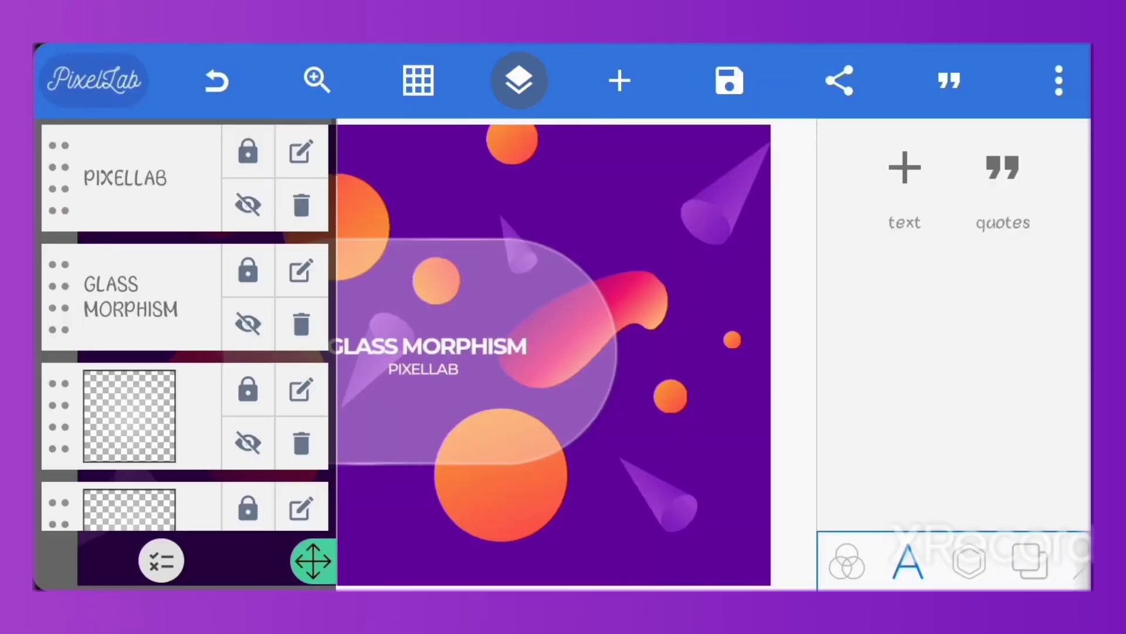
scroll(184, 323, "down", 3)
scroll(185, 323, "down", 2)
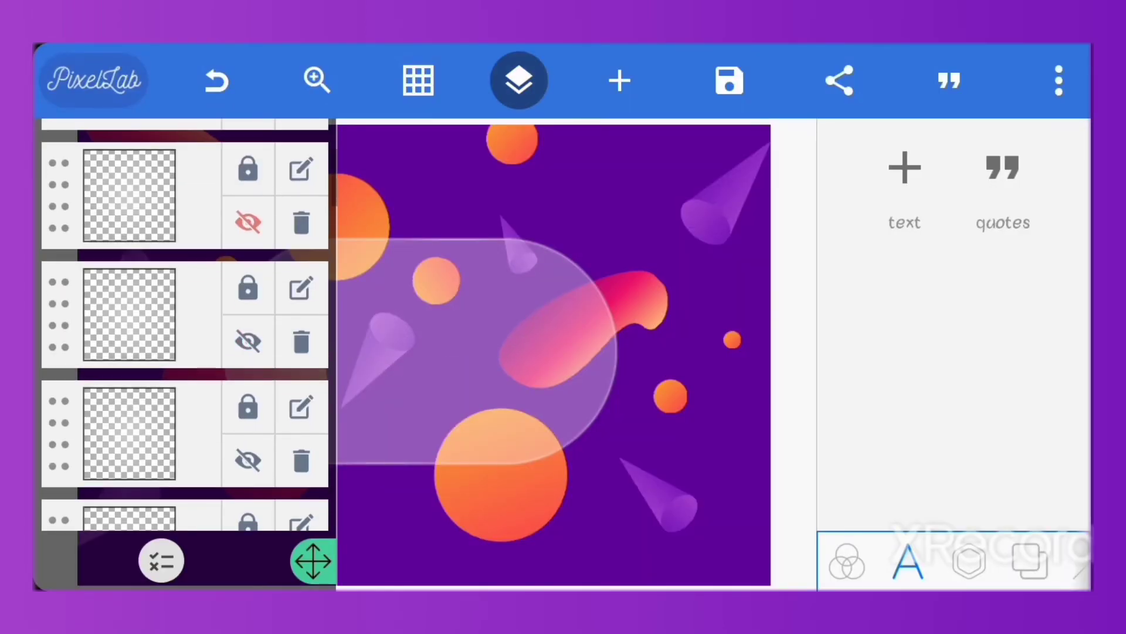
scroll(185, 323, "down", 3)
left_click(247, 350)
left_click(519, 80)
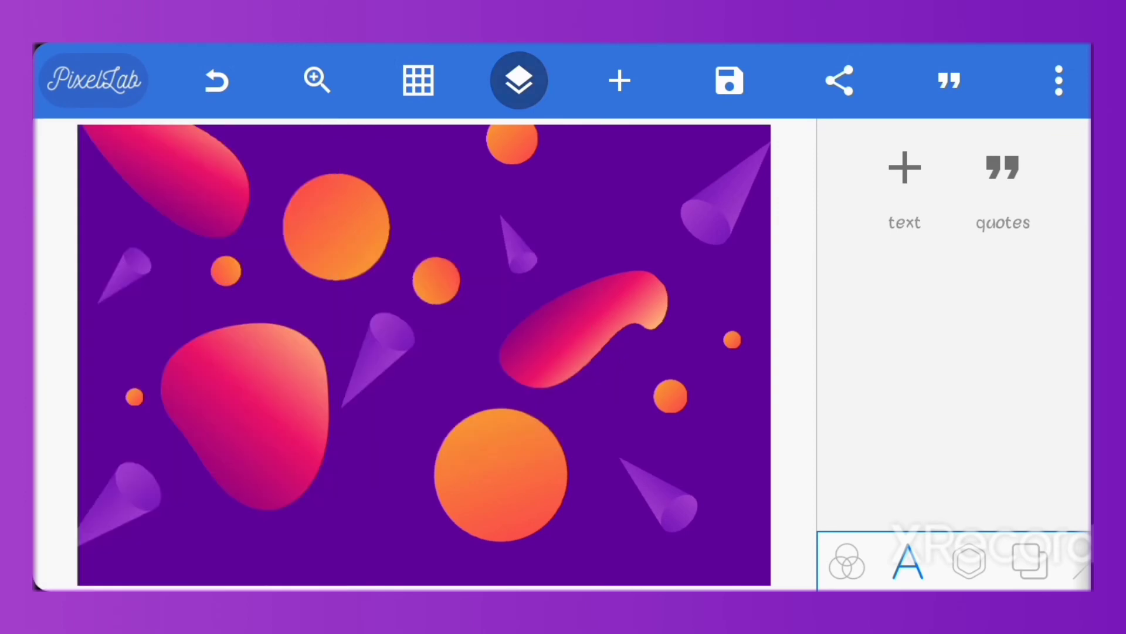
Export the plain blob background as an ultra-size image to the gallery.
left_click(729, 80)
left_click(782, 191)
left_click(587, 404)
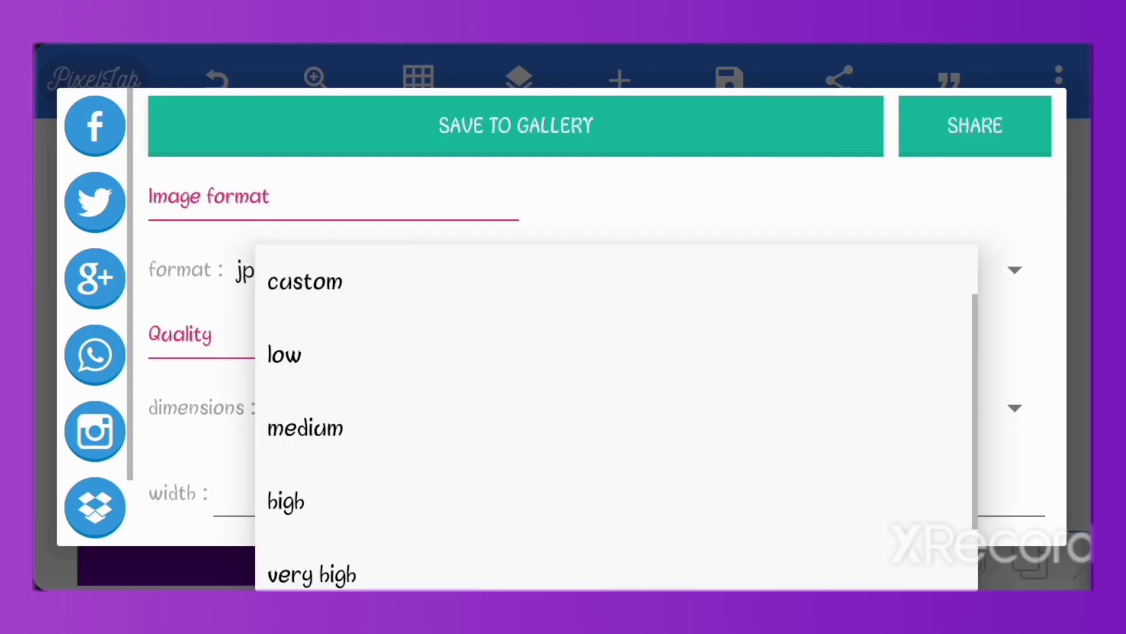
left_click(293, 575)
left_click(517, 125)
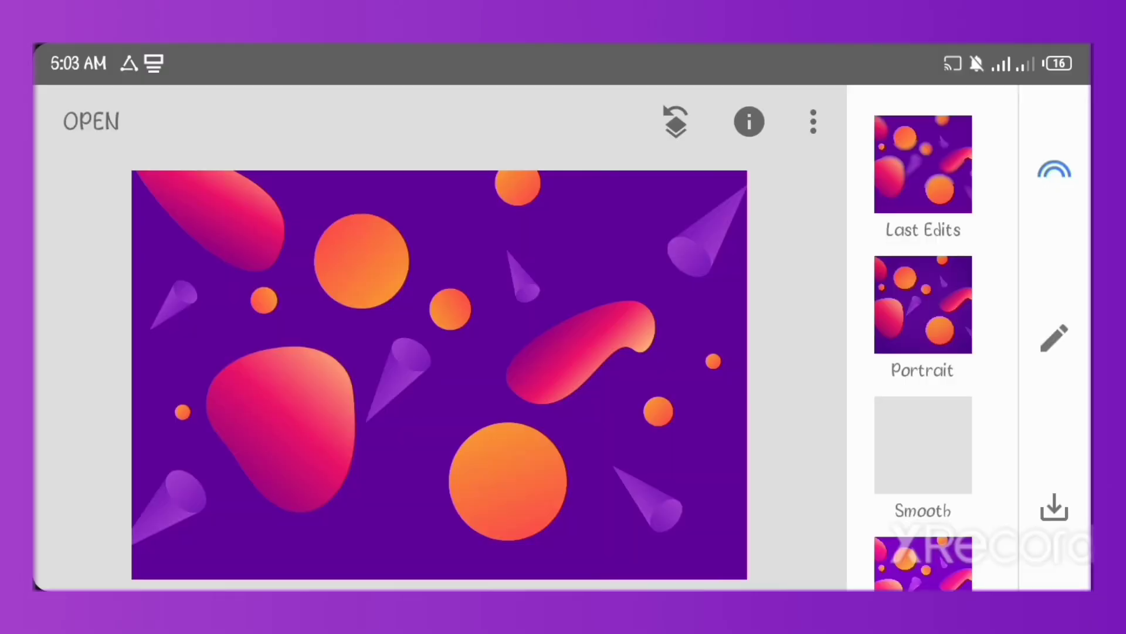
Reapply the previous blur with Looks > Last Edits and add Grainy Film, trying styles up to A03.
left_click(923, 164)
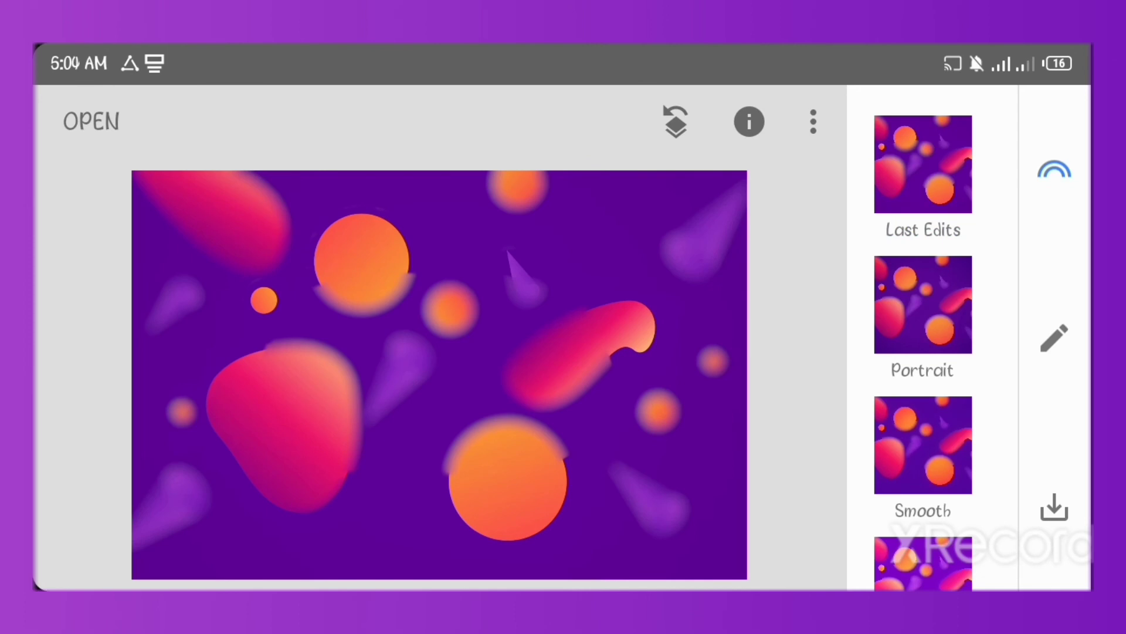
left_click(1055, 338)
left_click_drag(745, 499, 745, 94)
left_click(535, 235)
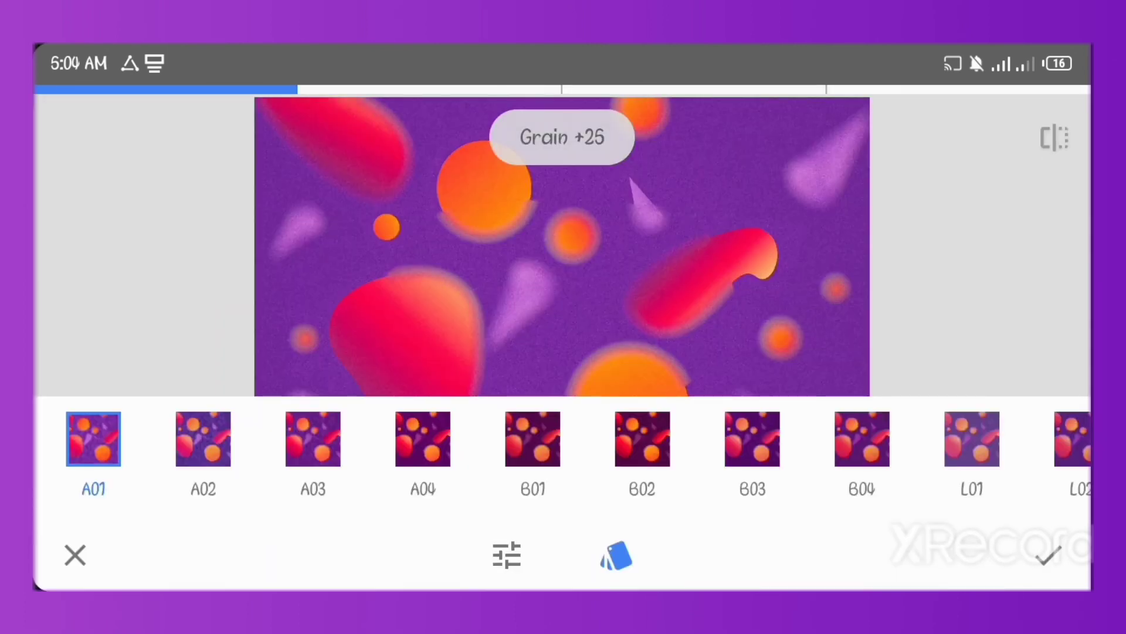
mouse_move(645, 439)
left_mouse_down()
mouse_move(581, 439)
mouse_move(593, 439)
left_mouse_up()
left_click(566, 439)
left_click(422, 438)
left_click(313, 438)
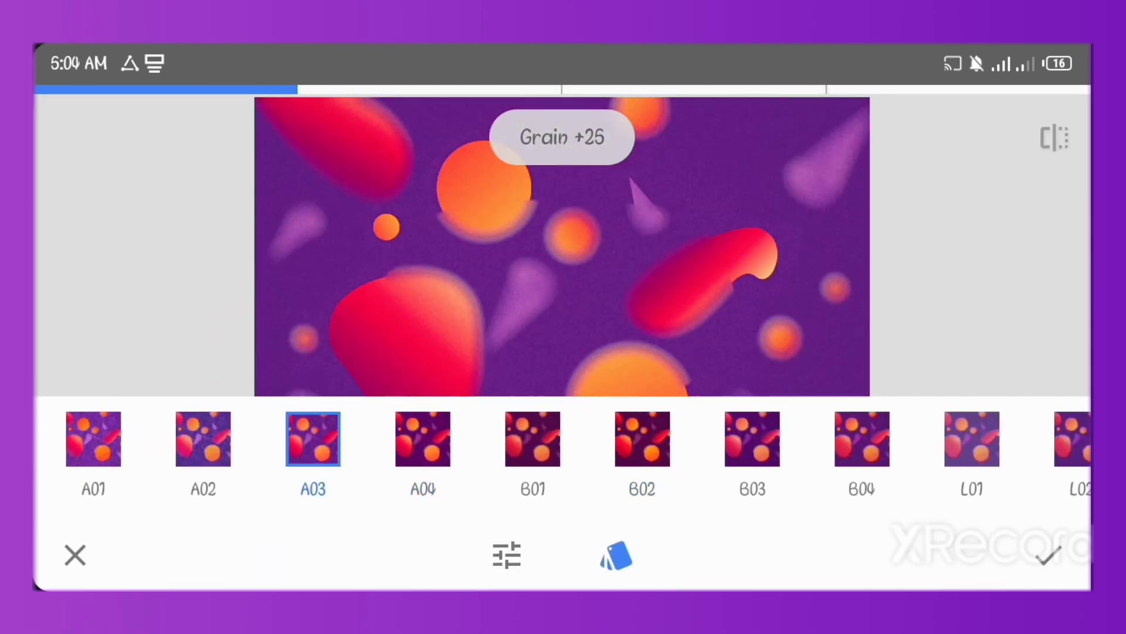
Set Grainy Film to style B02 with style strength lowered to about 59.
left_click(533, 439)
mouse_move(822, 439)
left_mouse_down()
mouse_move(352, 439)
mouse_move(821, 439)
left_mouse_up()
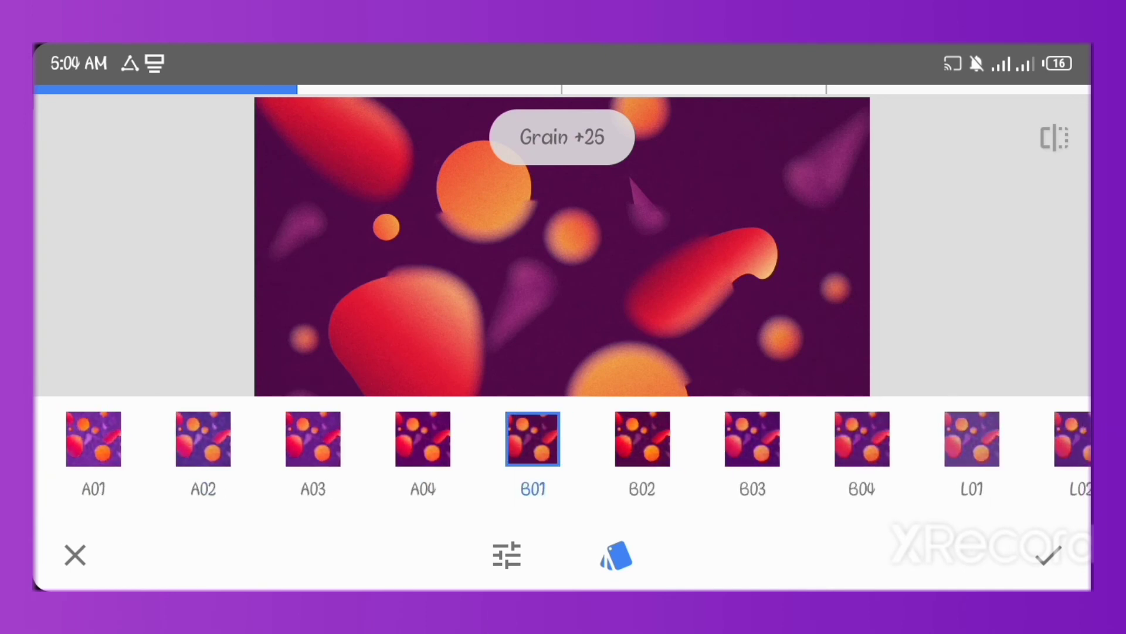
left_click(642, 439)
left_click(507, 555)
mouse_move(562, 376)
left_mouse_down()
mouse_move(562, 305)
mouse_move(528, 305)
mouse_move(562, 329)
left_mouse_up()
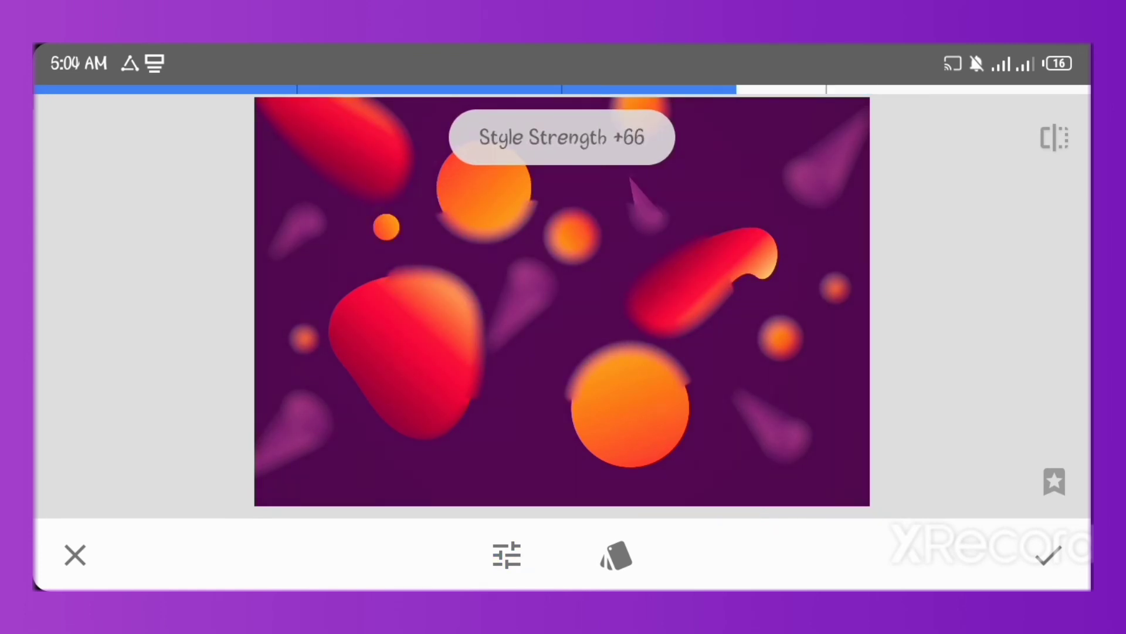
left_click_drag(562, 305, 552, 306)
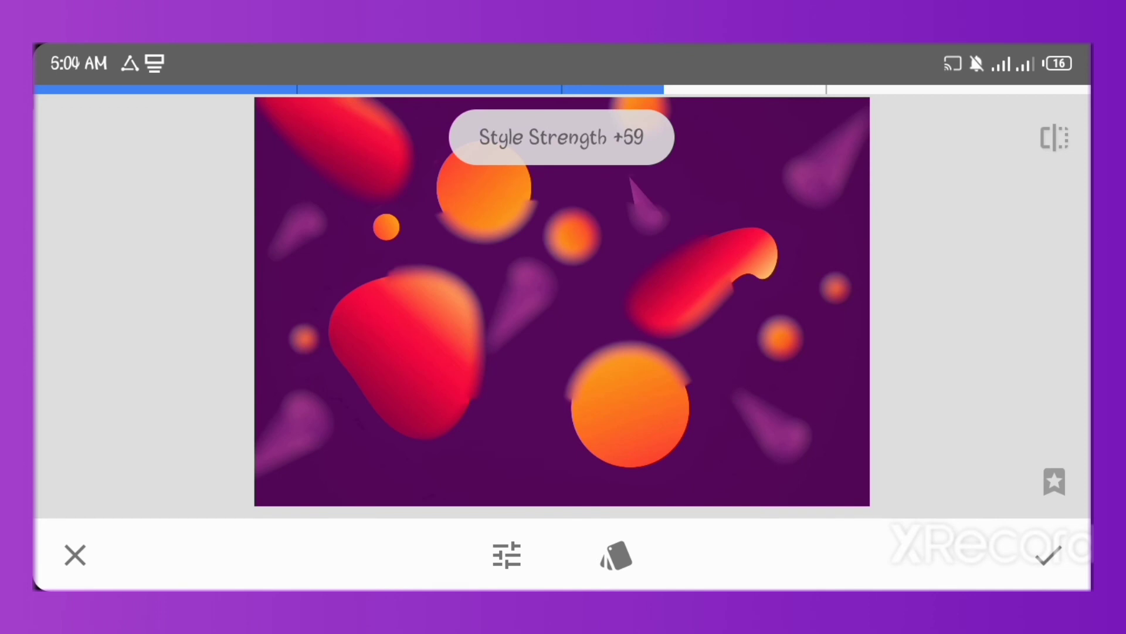
Apply the grainy film edit and export the edited background photo.
left_click(1047, 554)
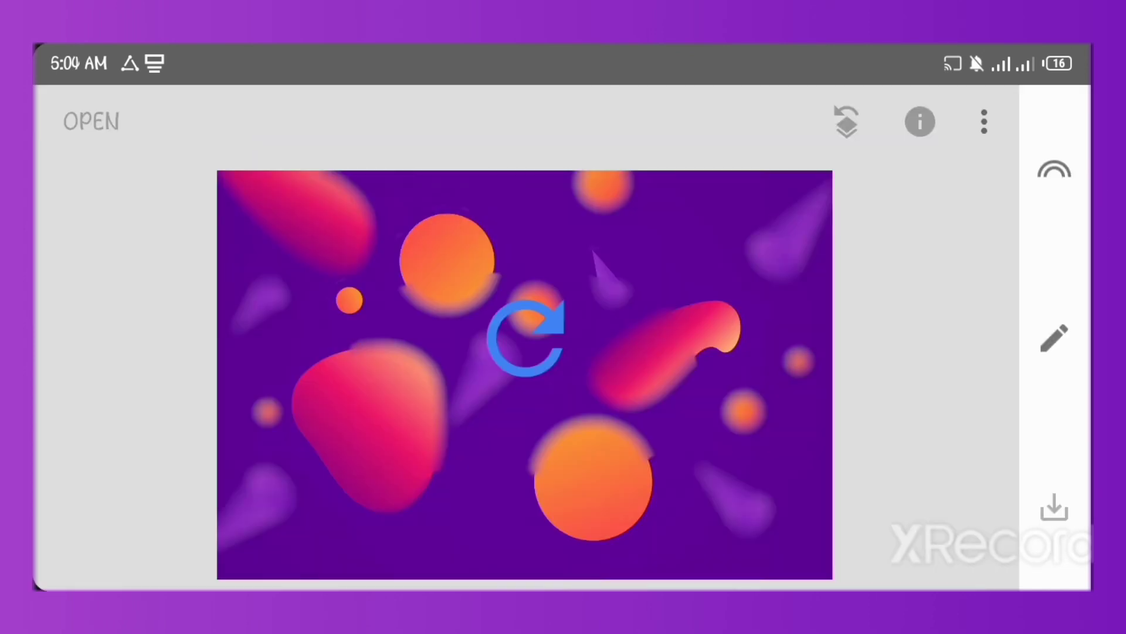
left_click(1054, 507)
left_click(176, 397)
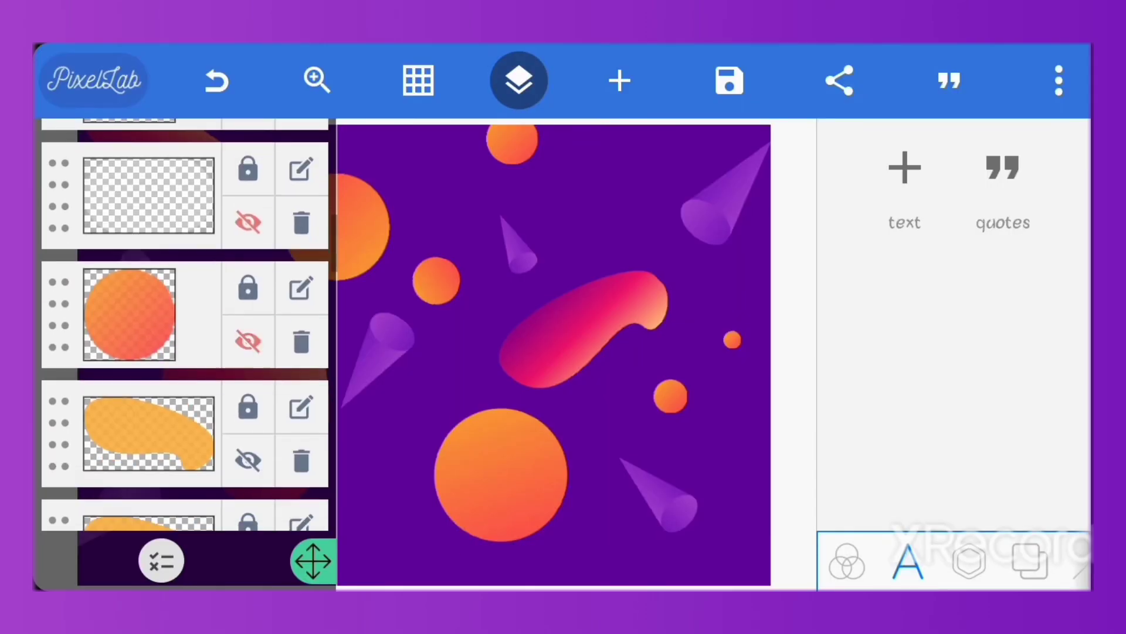
Hide the small circle layer and two cone layers in the Layers list.
scroll(185, 322, "down", 2)
scroll(184, 323, "down", 2)
scroll(185, 322, "down", 2)
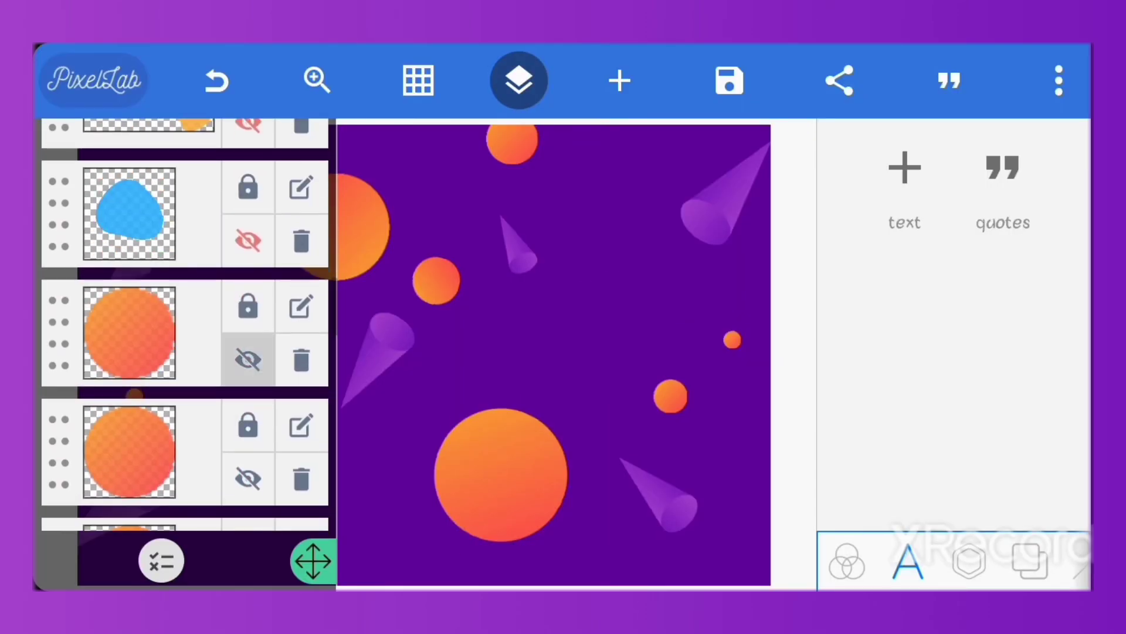
scroll(185, 323, "down", 2)
left_click(248, 491)
scroll(185, 322, "down", 3)
scroll(185, 323, "down", 2)
left_click(248, 364)
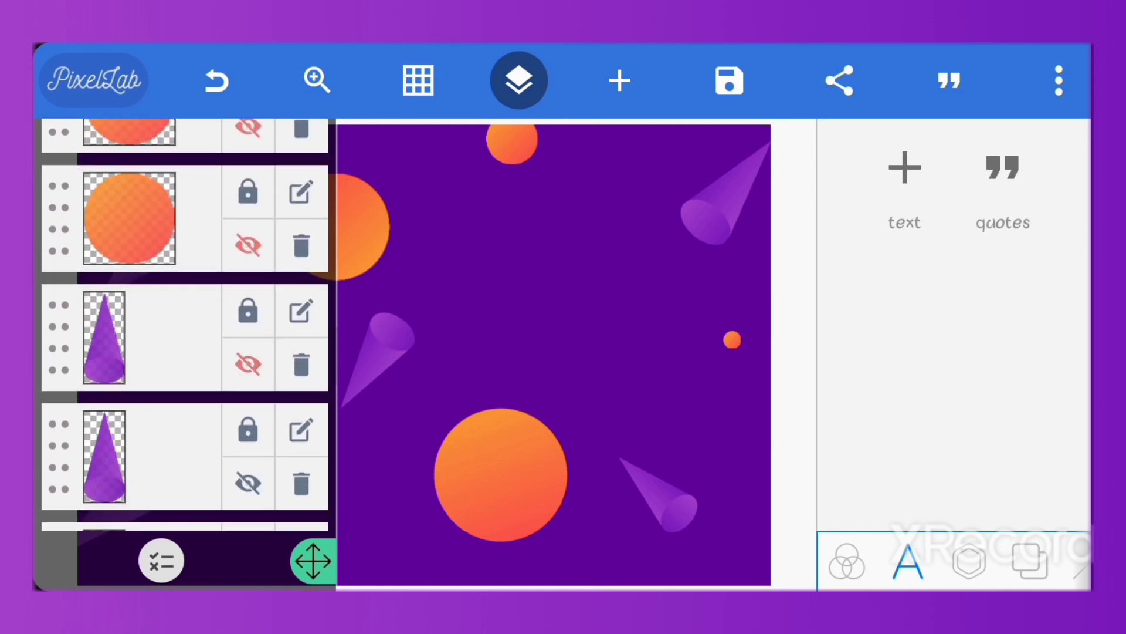
left_click(247, 483)
Hide the remaining circle and cone layers and load the blurred grainy image as background.
scroll(185, 323, "down", 2)
scroll(185, 323, "down", 2)
scroll(185, 323, "down", 1)
left_click(248, 359)
left_click(248, 332)
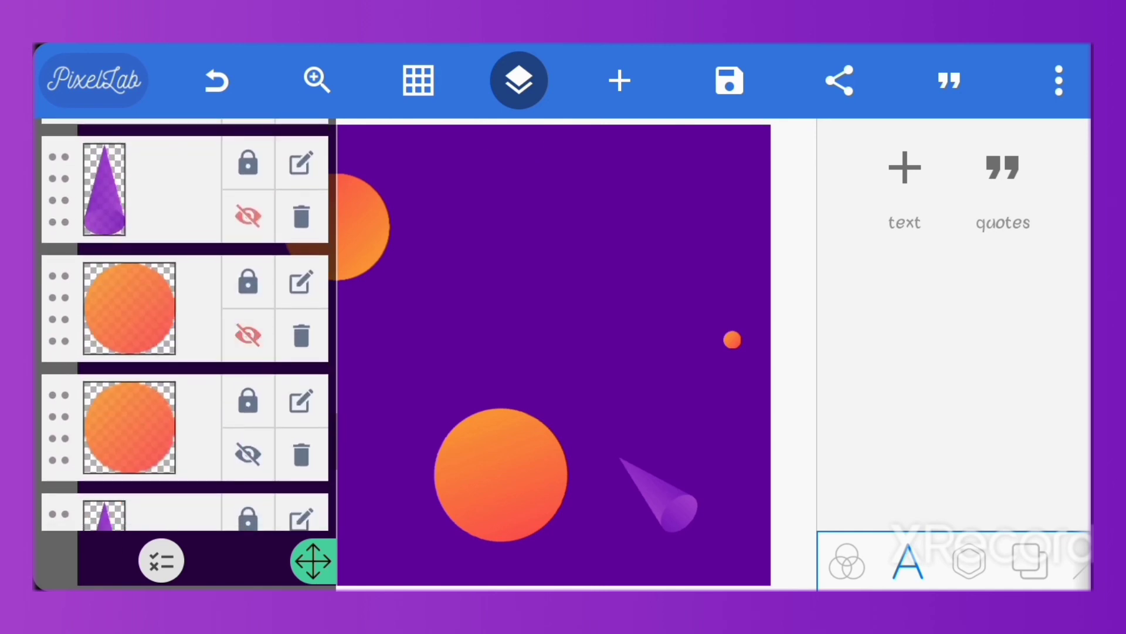
left_click(248, 454)
scroll(185, 323, "down", 3)
left_click(248, 256)
left_click(248, 390)
scroll(185, 323, "down", 2)
left_click(249, 490)
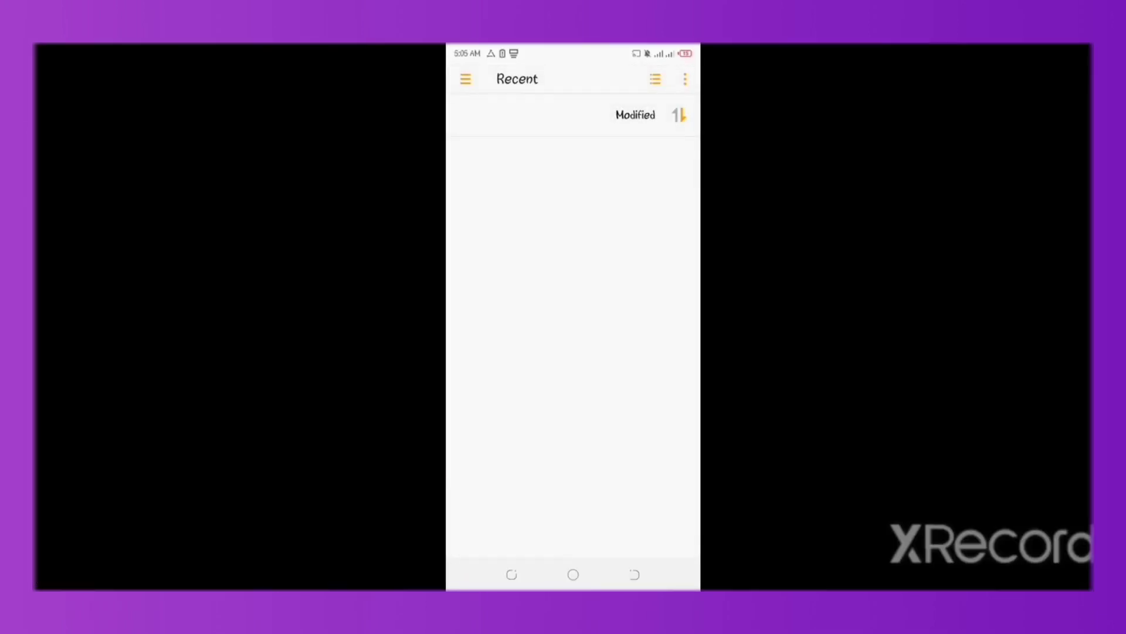
left_click(510, 202)
Confirm the background crop and unhide the GLASS MORPHISM/PIXELLAB text and glass panel layers.
left_click(1031, 508)
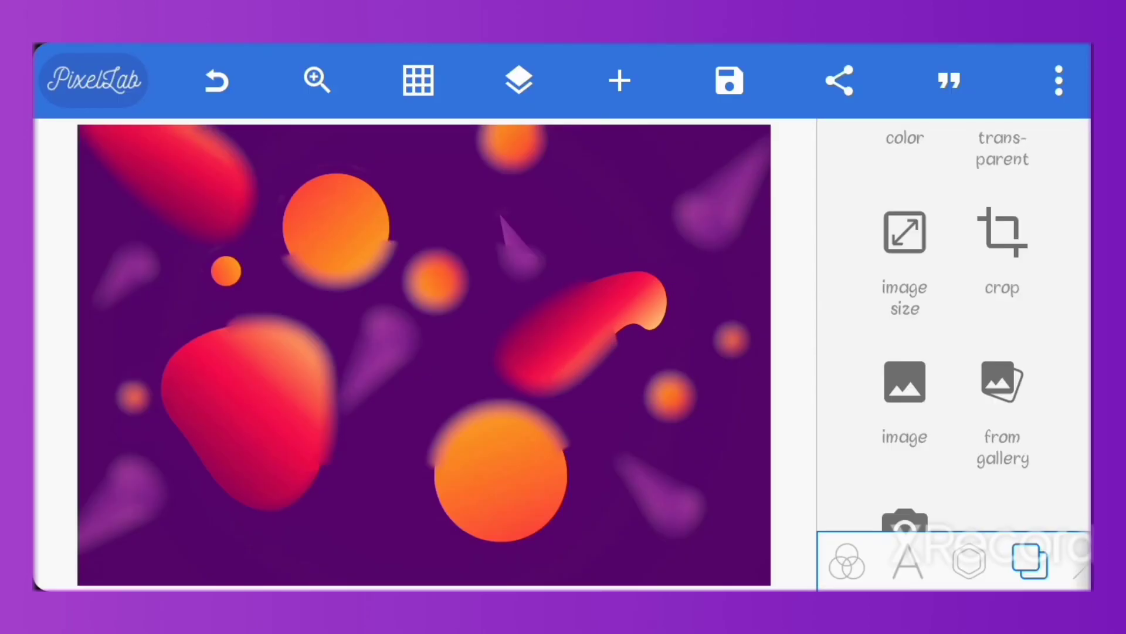
left_click(518, 80)
mouse_move(176, 410)
left_mouse_down()
mouse_move(176, 264)
mouse_move(176, 410)
mouse_move(176, 264)
mouse_move(176, 352)
left_mouse_up()
left_click(246, 201)
left_click(248, 367)
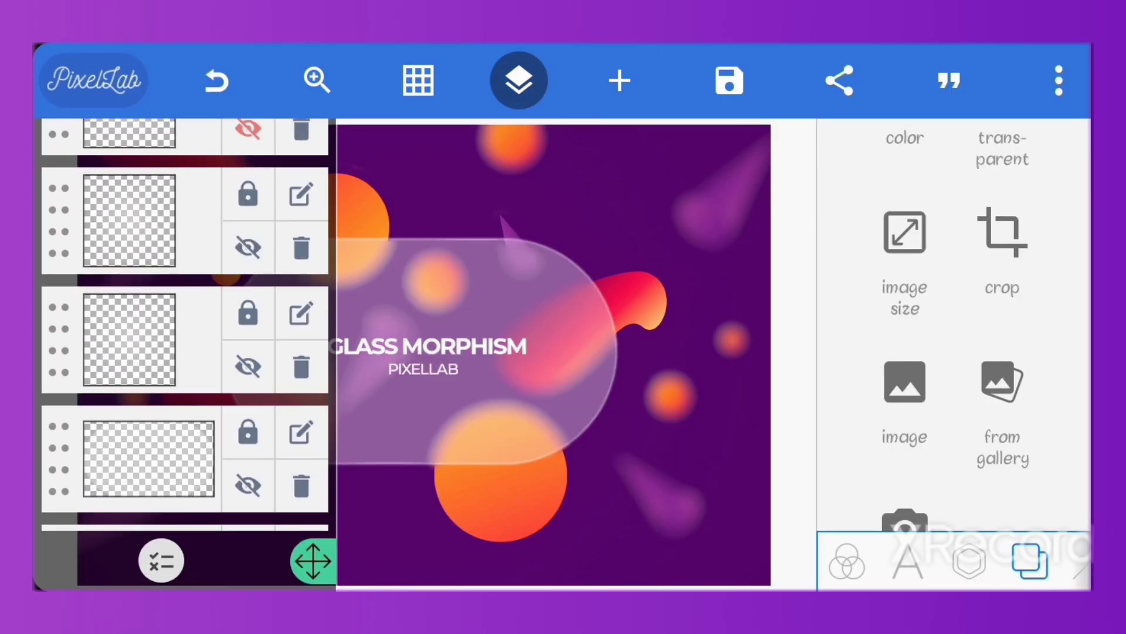
Select the glass panel and check its alignment on the canvas.
left_click(129, 220)
left_click_drag(176, 264, 176, 319)
left_click(519, 81)
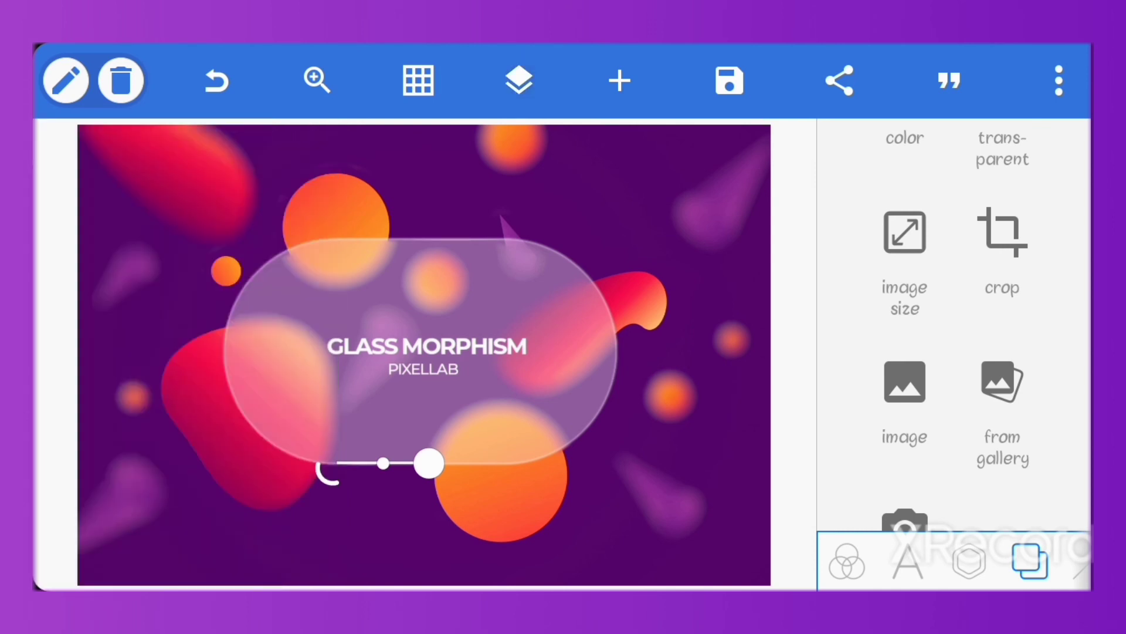
left_click_drag(953, 411, 953, 311)
mouse_move(954, 264)
left_mouse_down()
mouse_move(953, 457)
mouse_move(953, 176)
left_mouse_up()
left_click_drag(954, 428, 954, 176)
left_click(1001, 302)
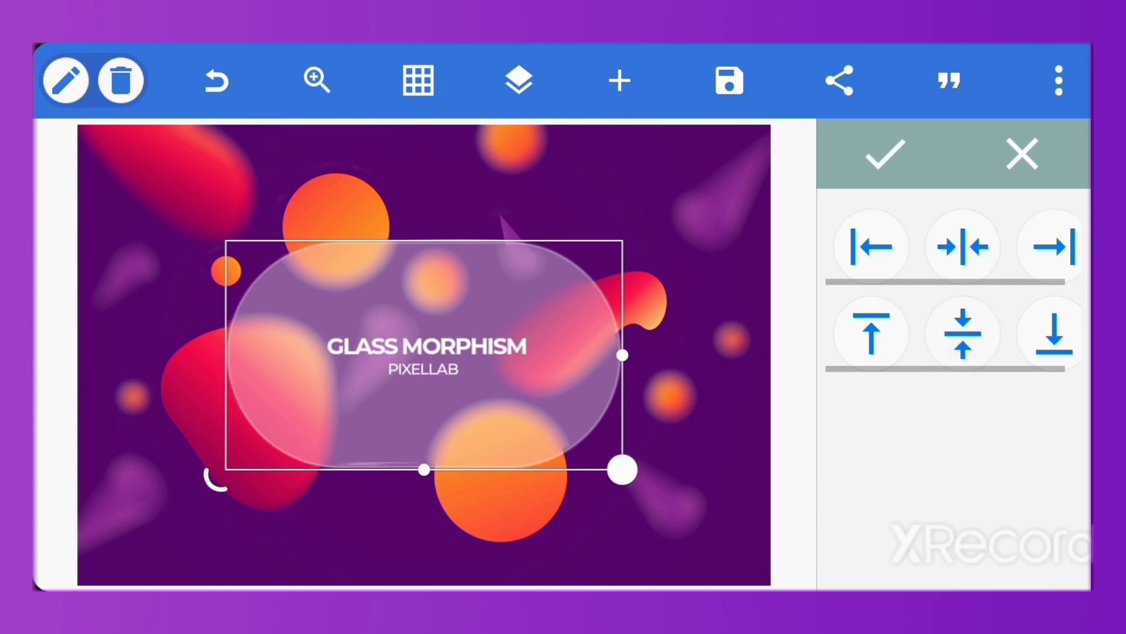
left_click(885, 154)
left_click(721, 505)
left_click(558, 381)
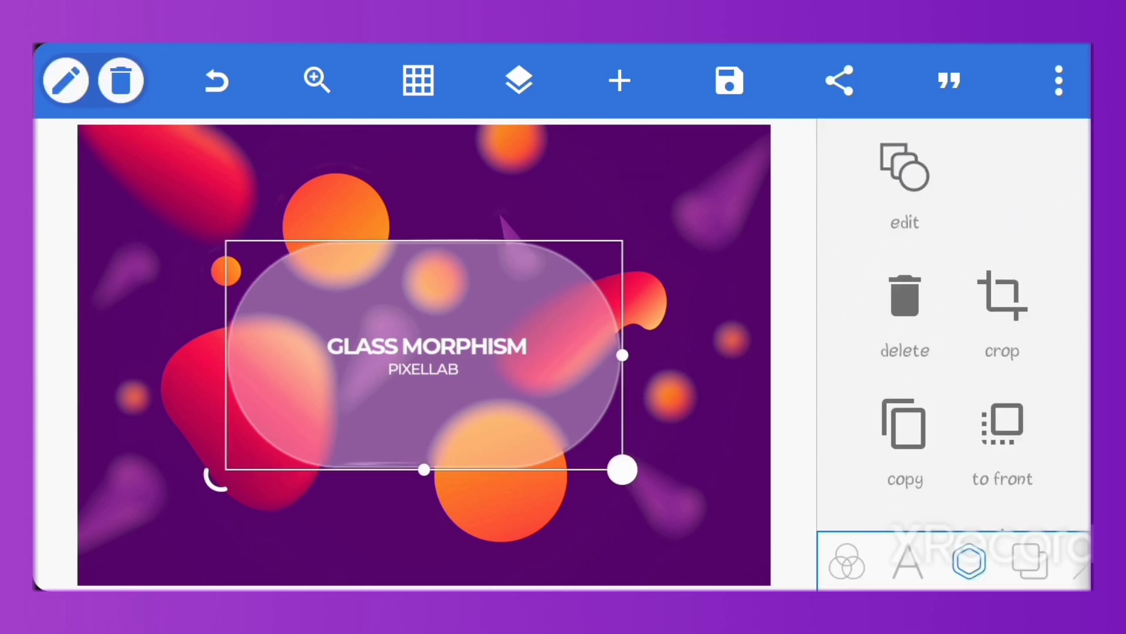
Fine-tune the glass panel's placement with the nudge controls and Layers list.
left_click(519, 80)
left_click_drag(176, 411, 176, 322)
left_click(519, 81)
mouse_move(953, 440)
left_mouse_down()
mouse_move(953, 323)
mouse_move(889, 330)
left_mouse_up()
left_click(1001, 422)
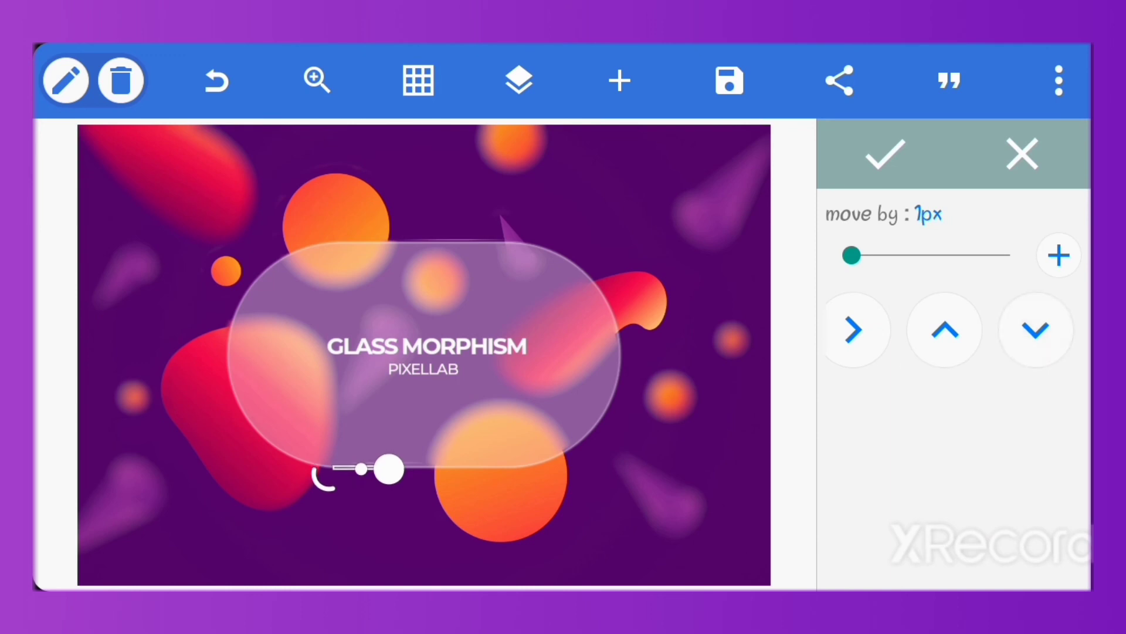
left_click(518, 80)
left_click(1022, 153)
left_click(519, 81)
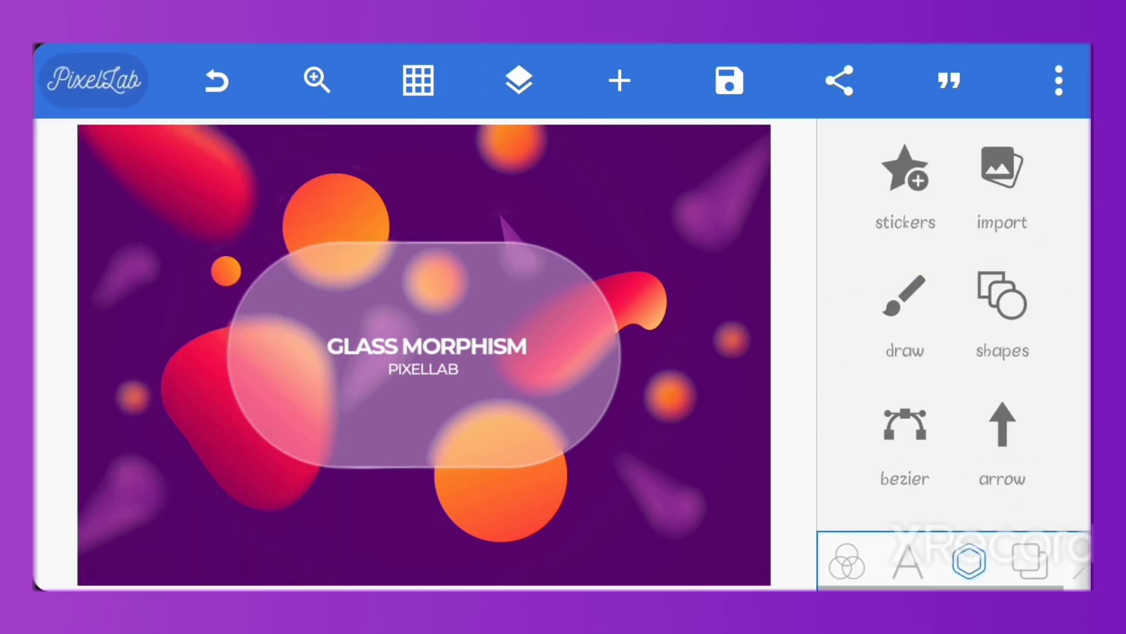
Save the design as a PixelLab project named 'gmeffect'.
left_click(729, 80)
left_click(812, 135)
left_click(553, 310)
type("gme")
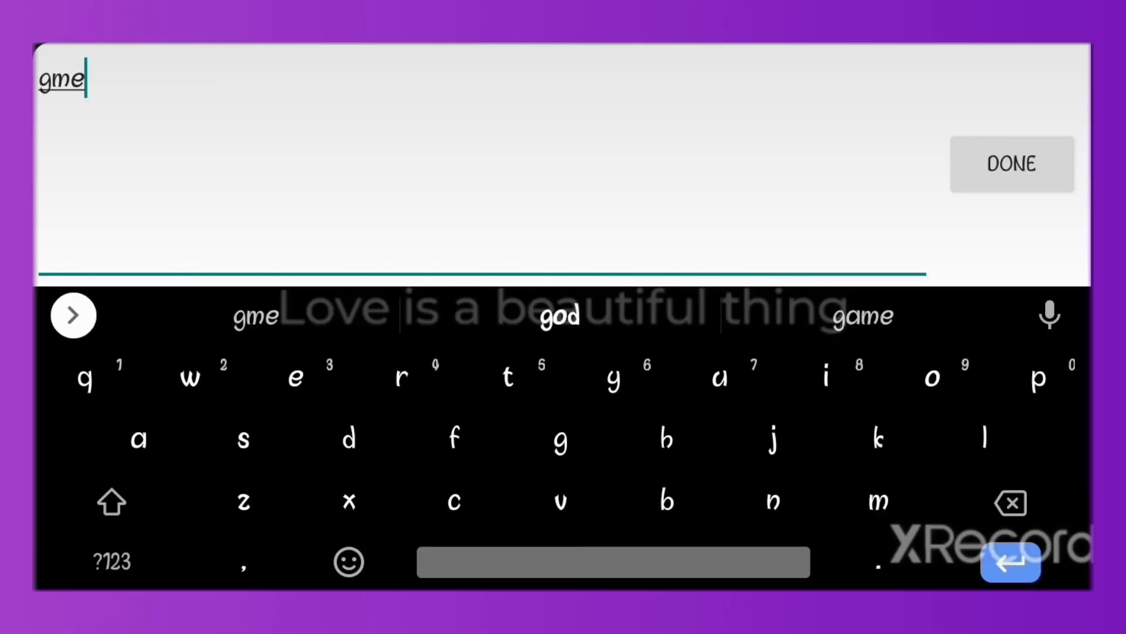
type("ffect")
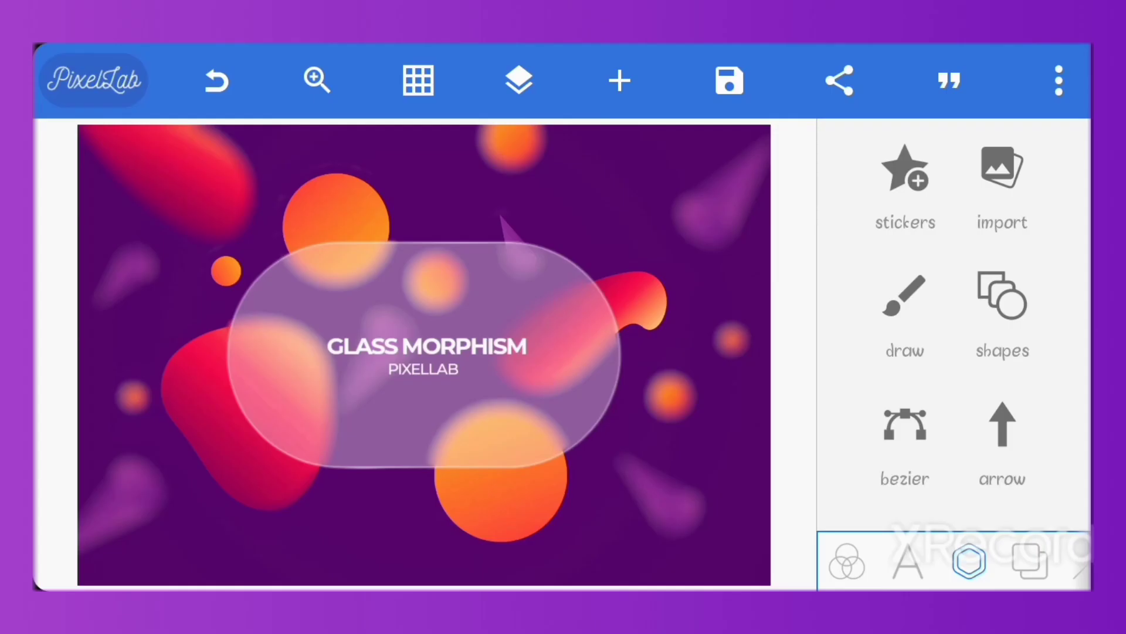